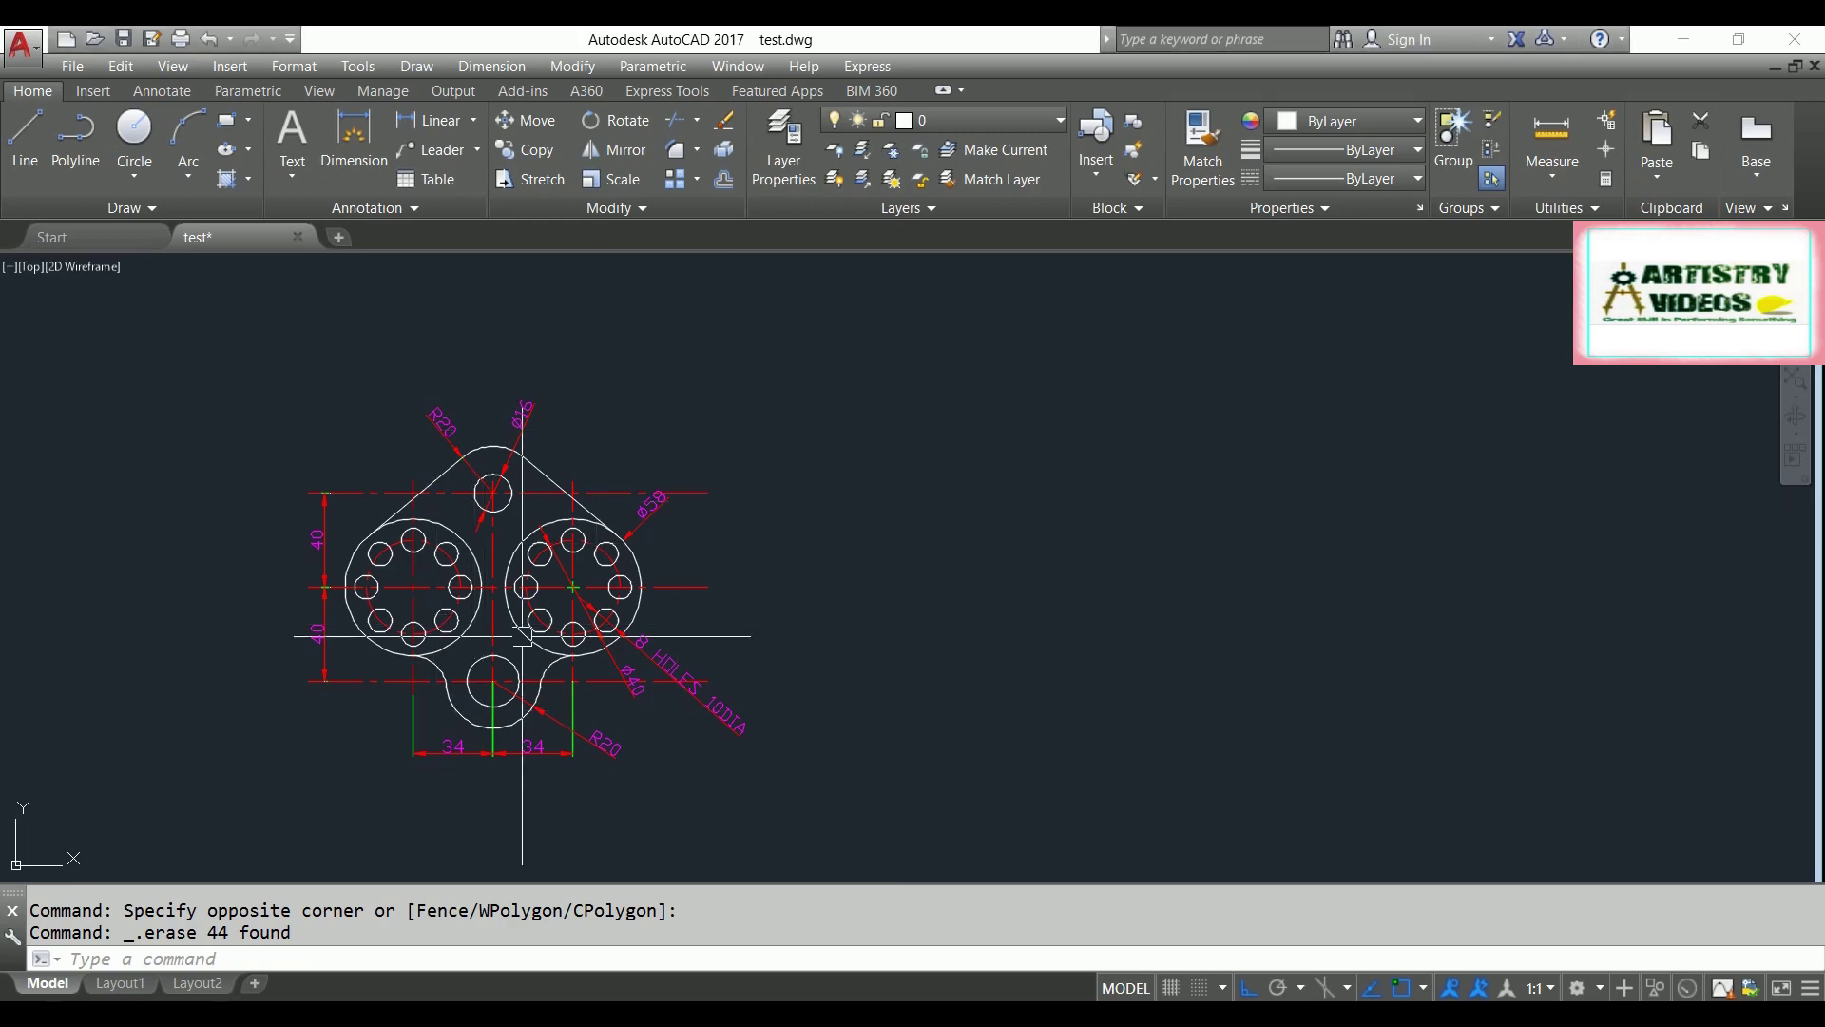
Step: Pan the plate drawing slightly and save test.dwg with QSAVE
middle_drag(509, 573, 549, 537)
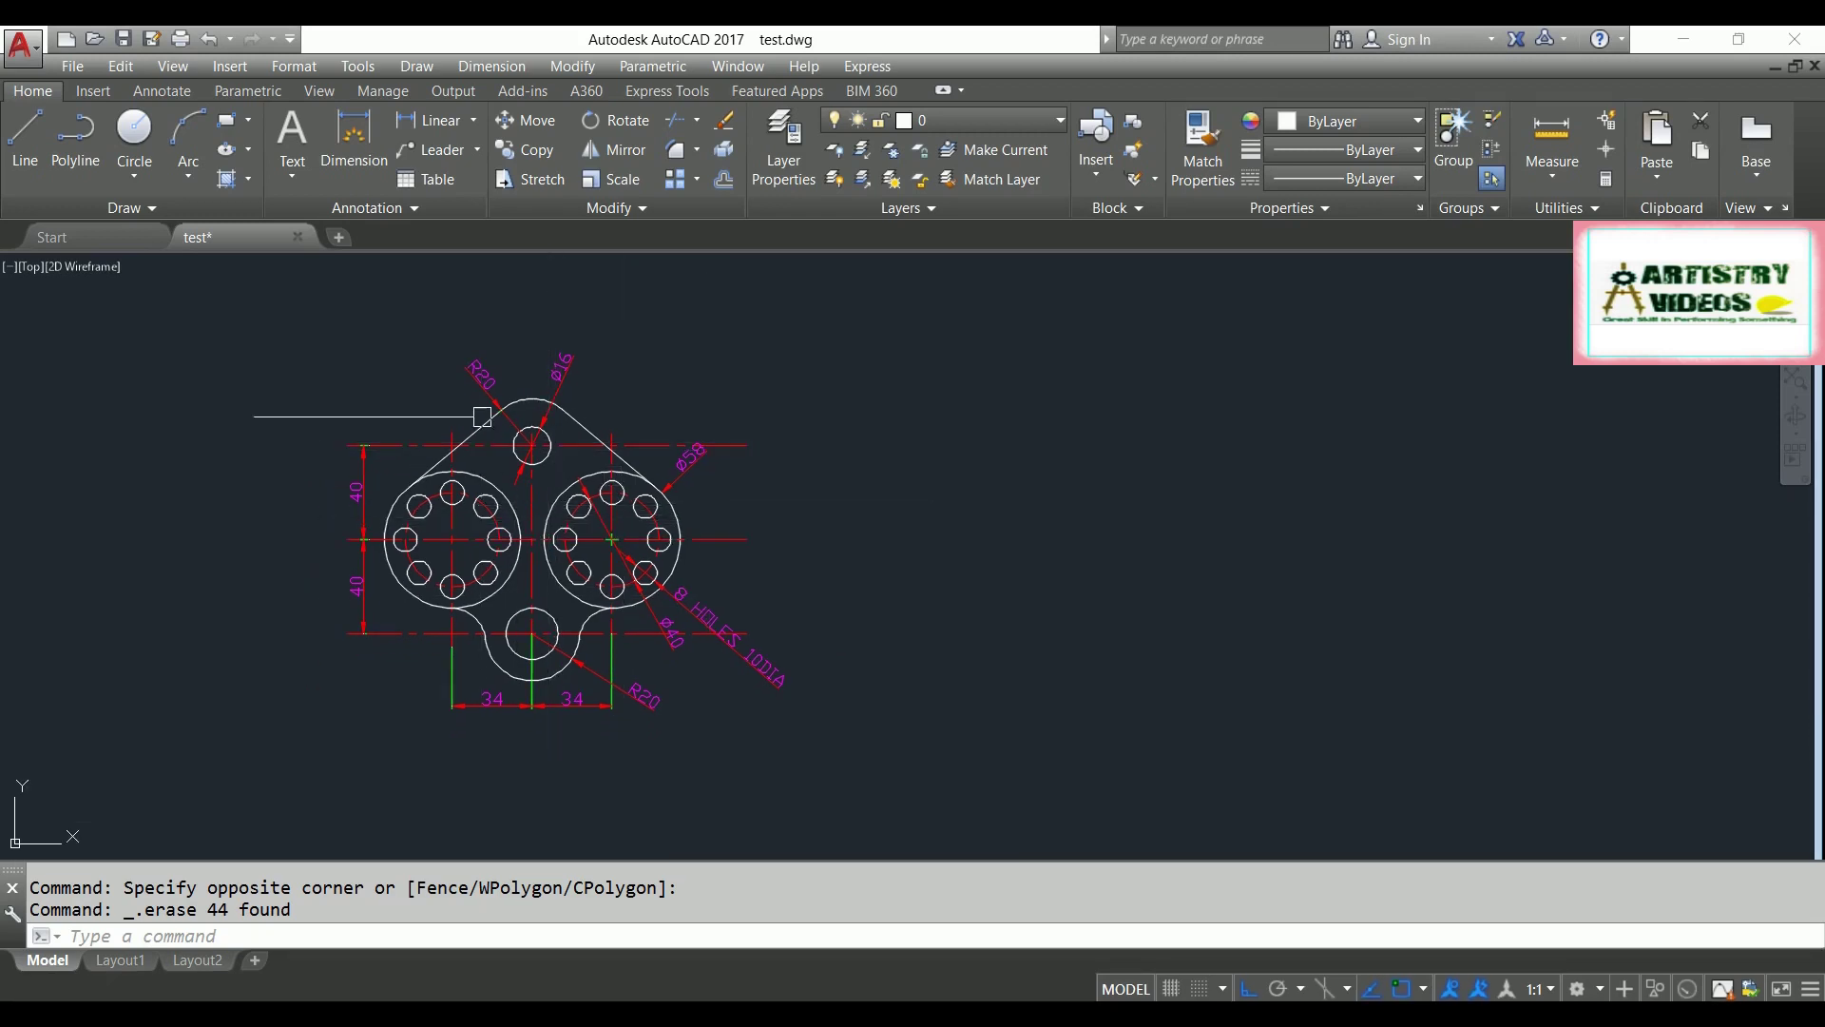
click(129, 38)
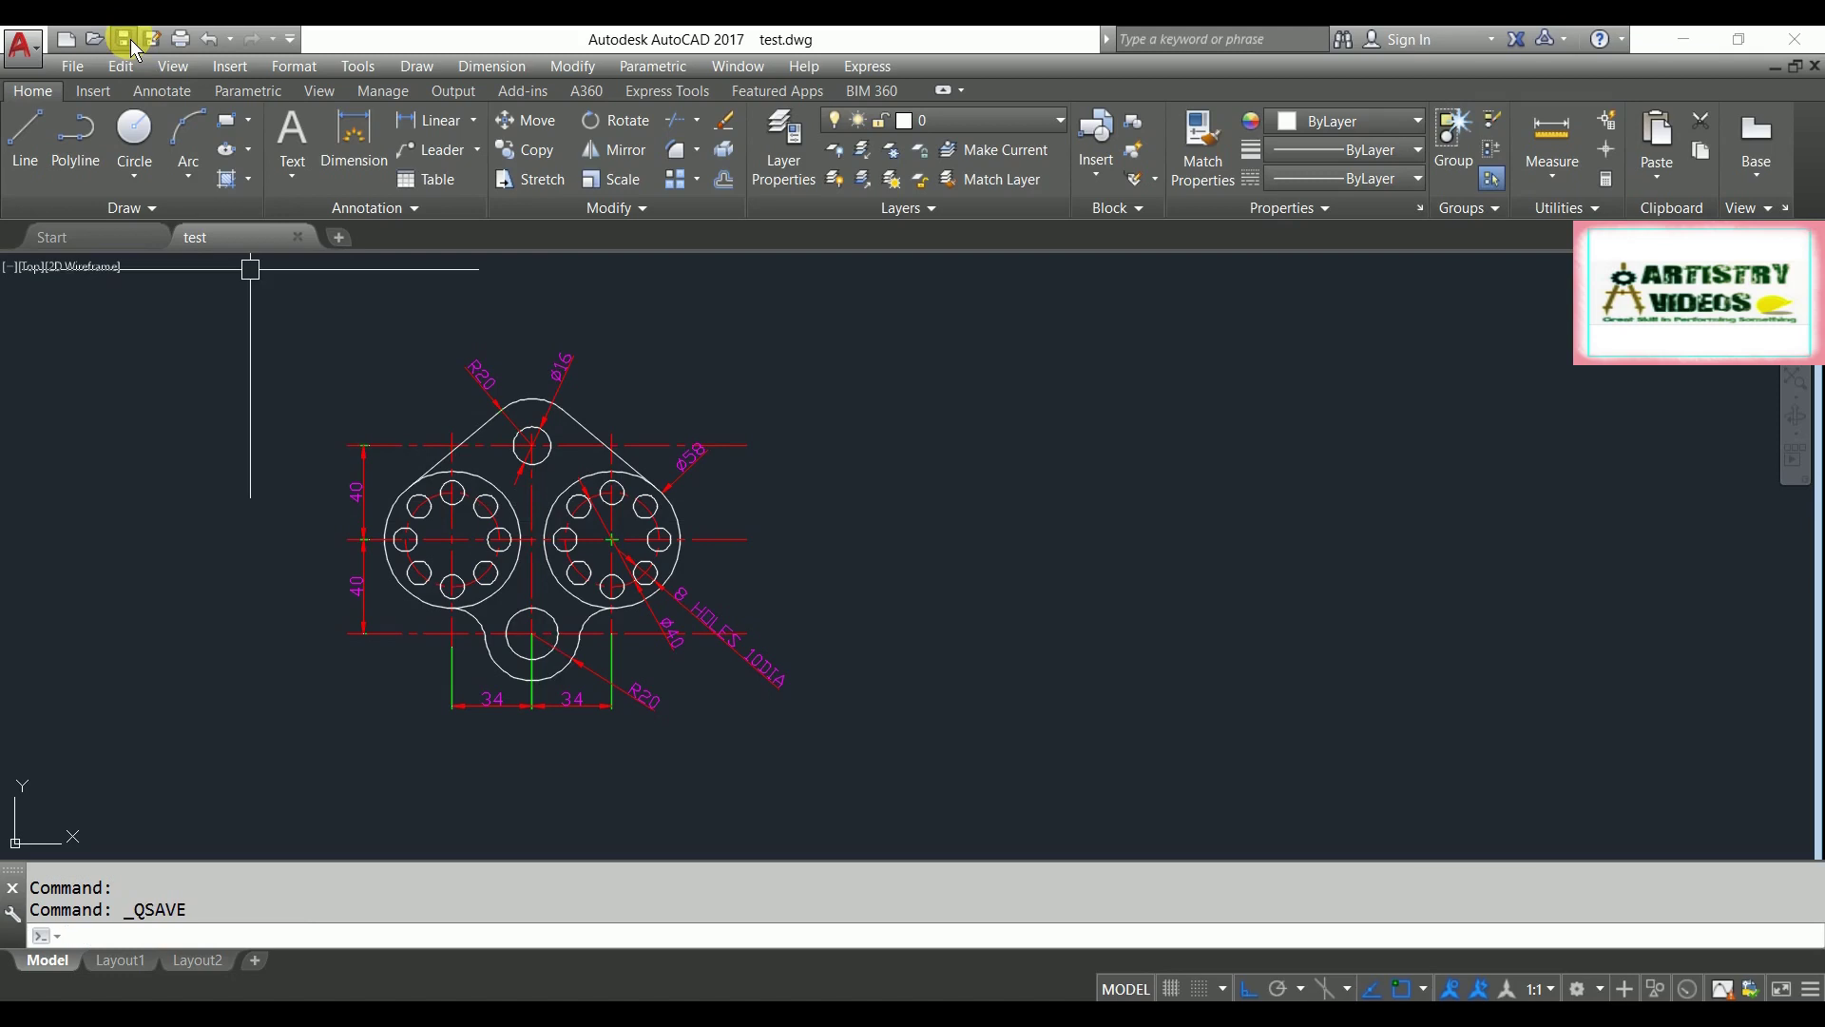
mouse_move(856, 998)
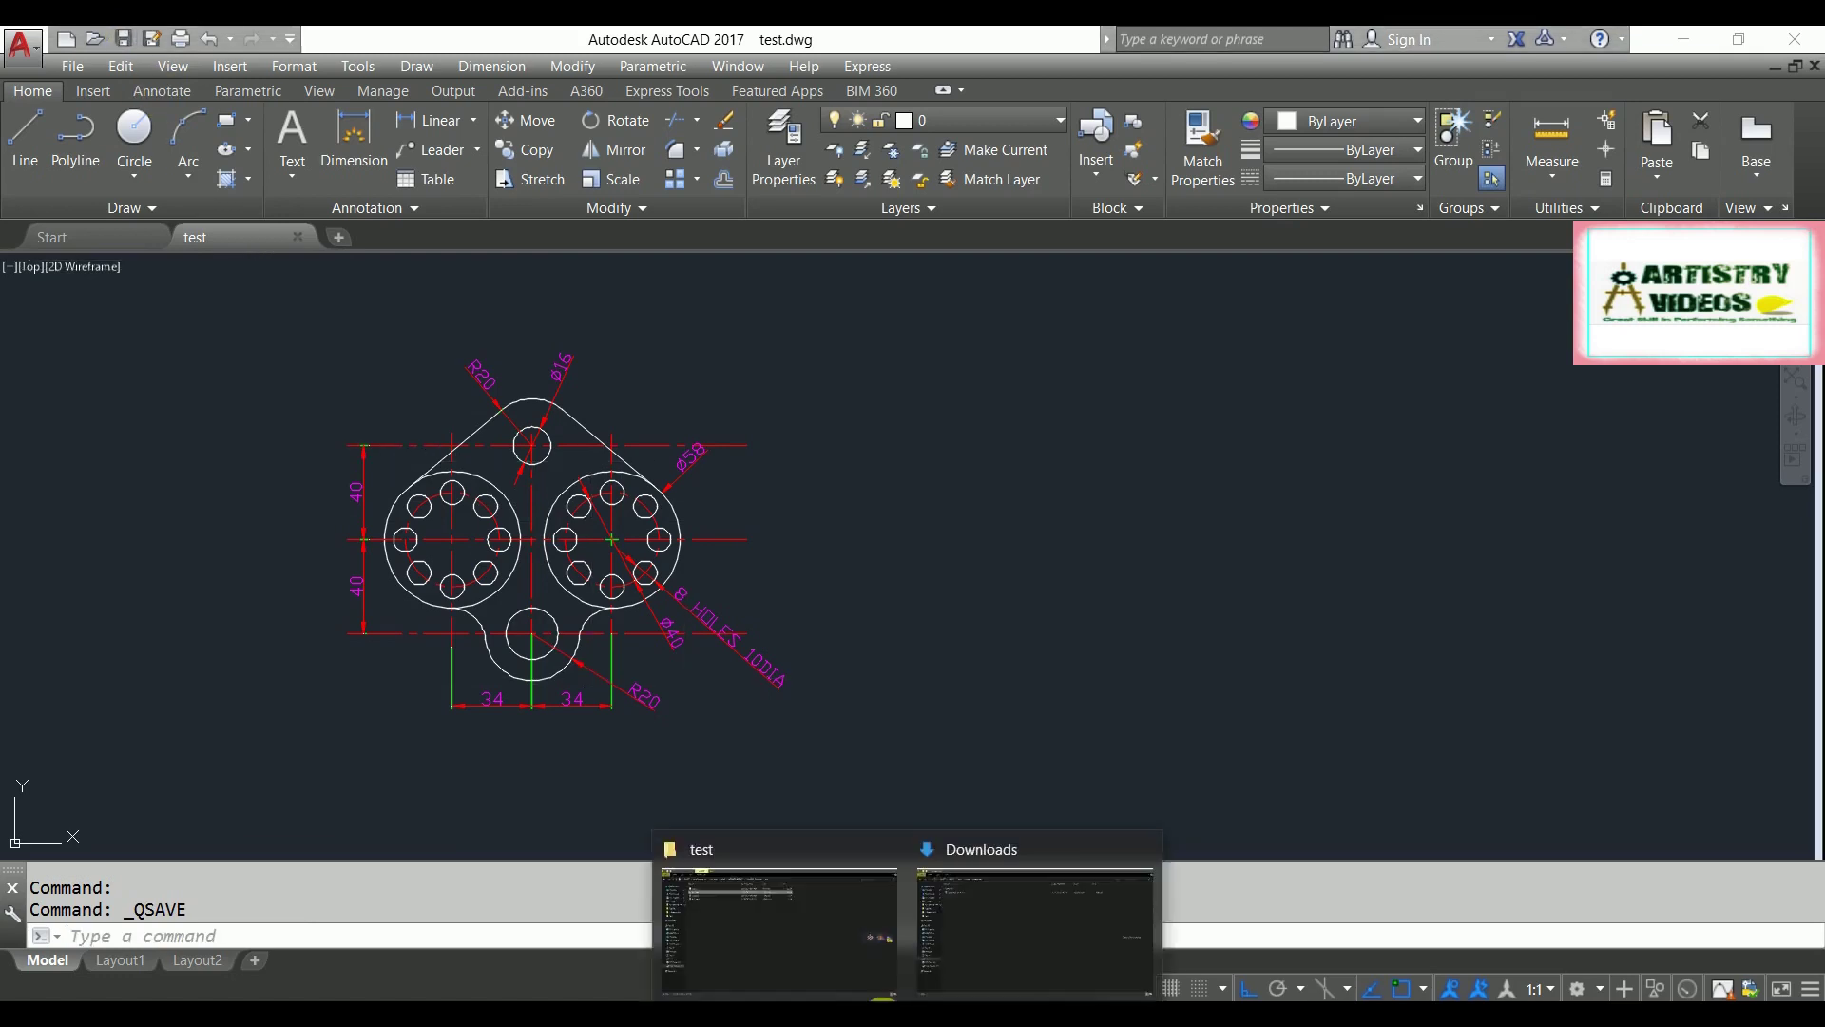
click(820, 941)
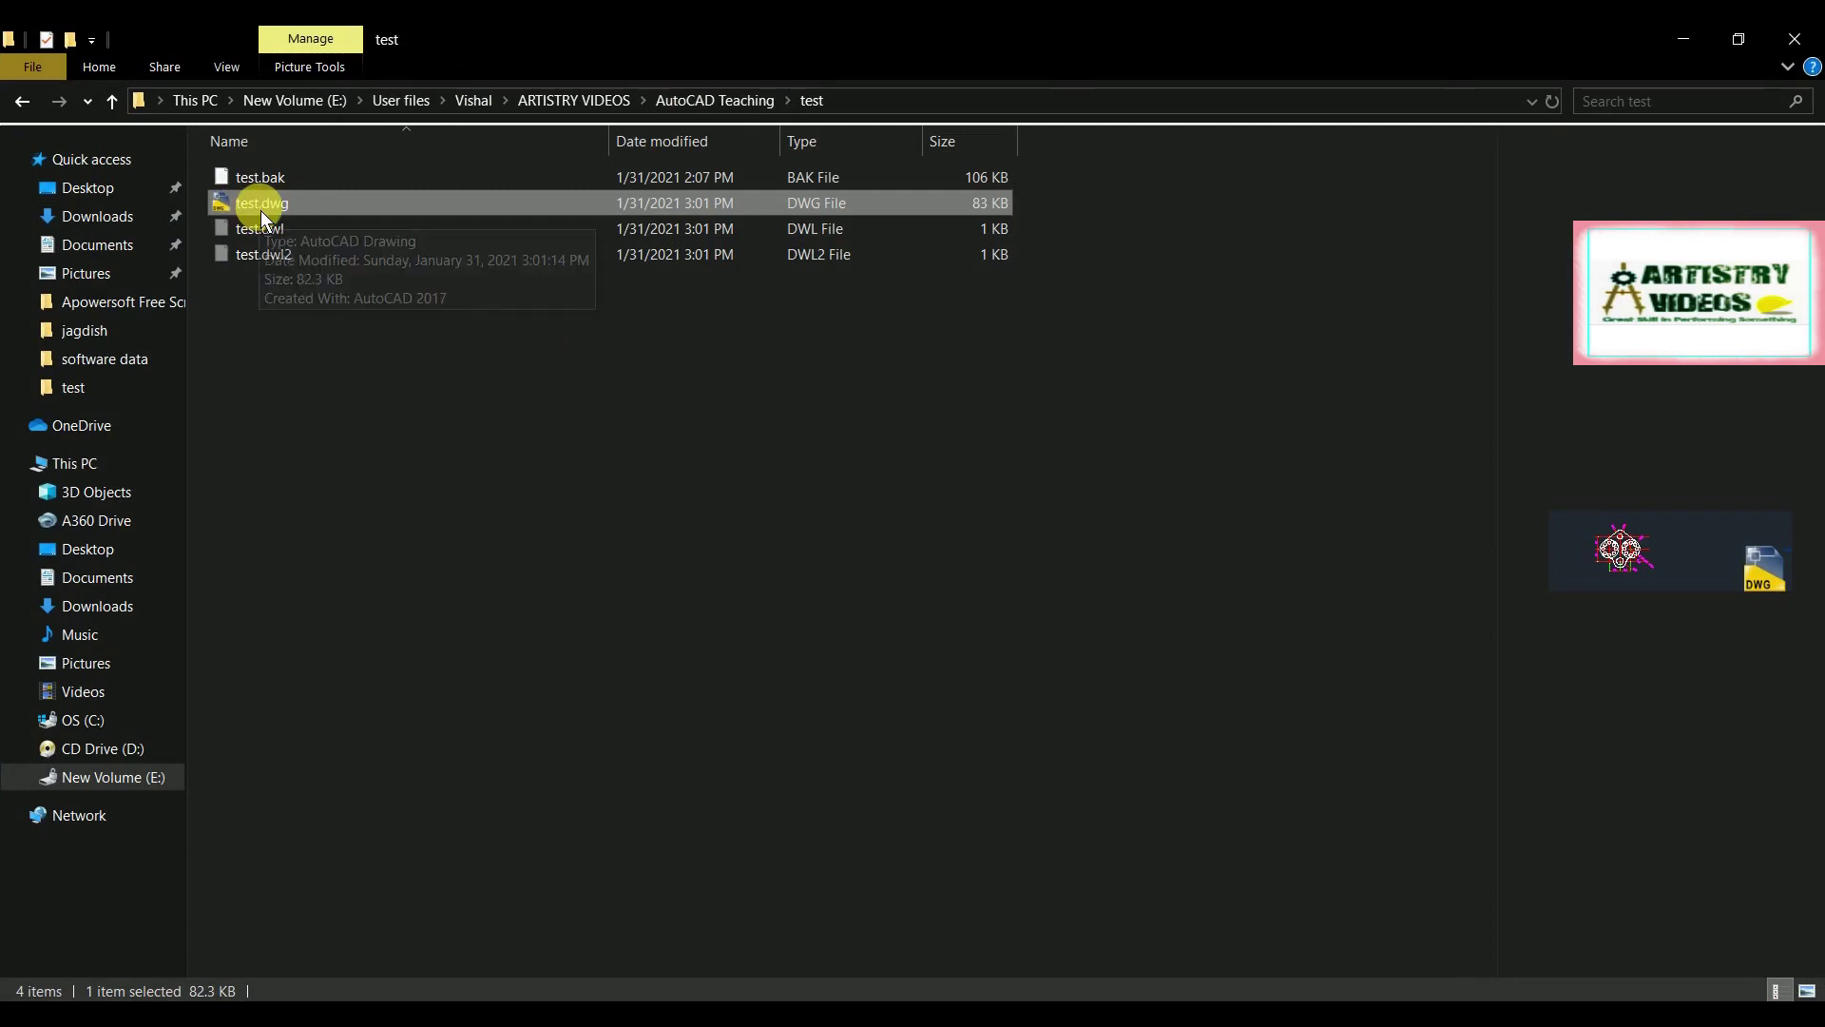
click(481, 447)
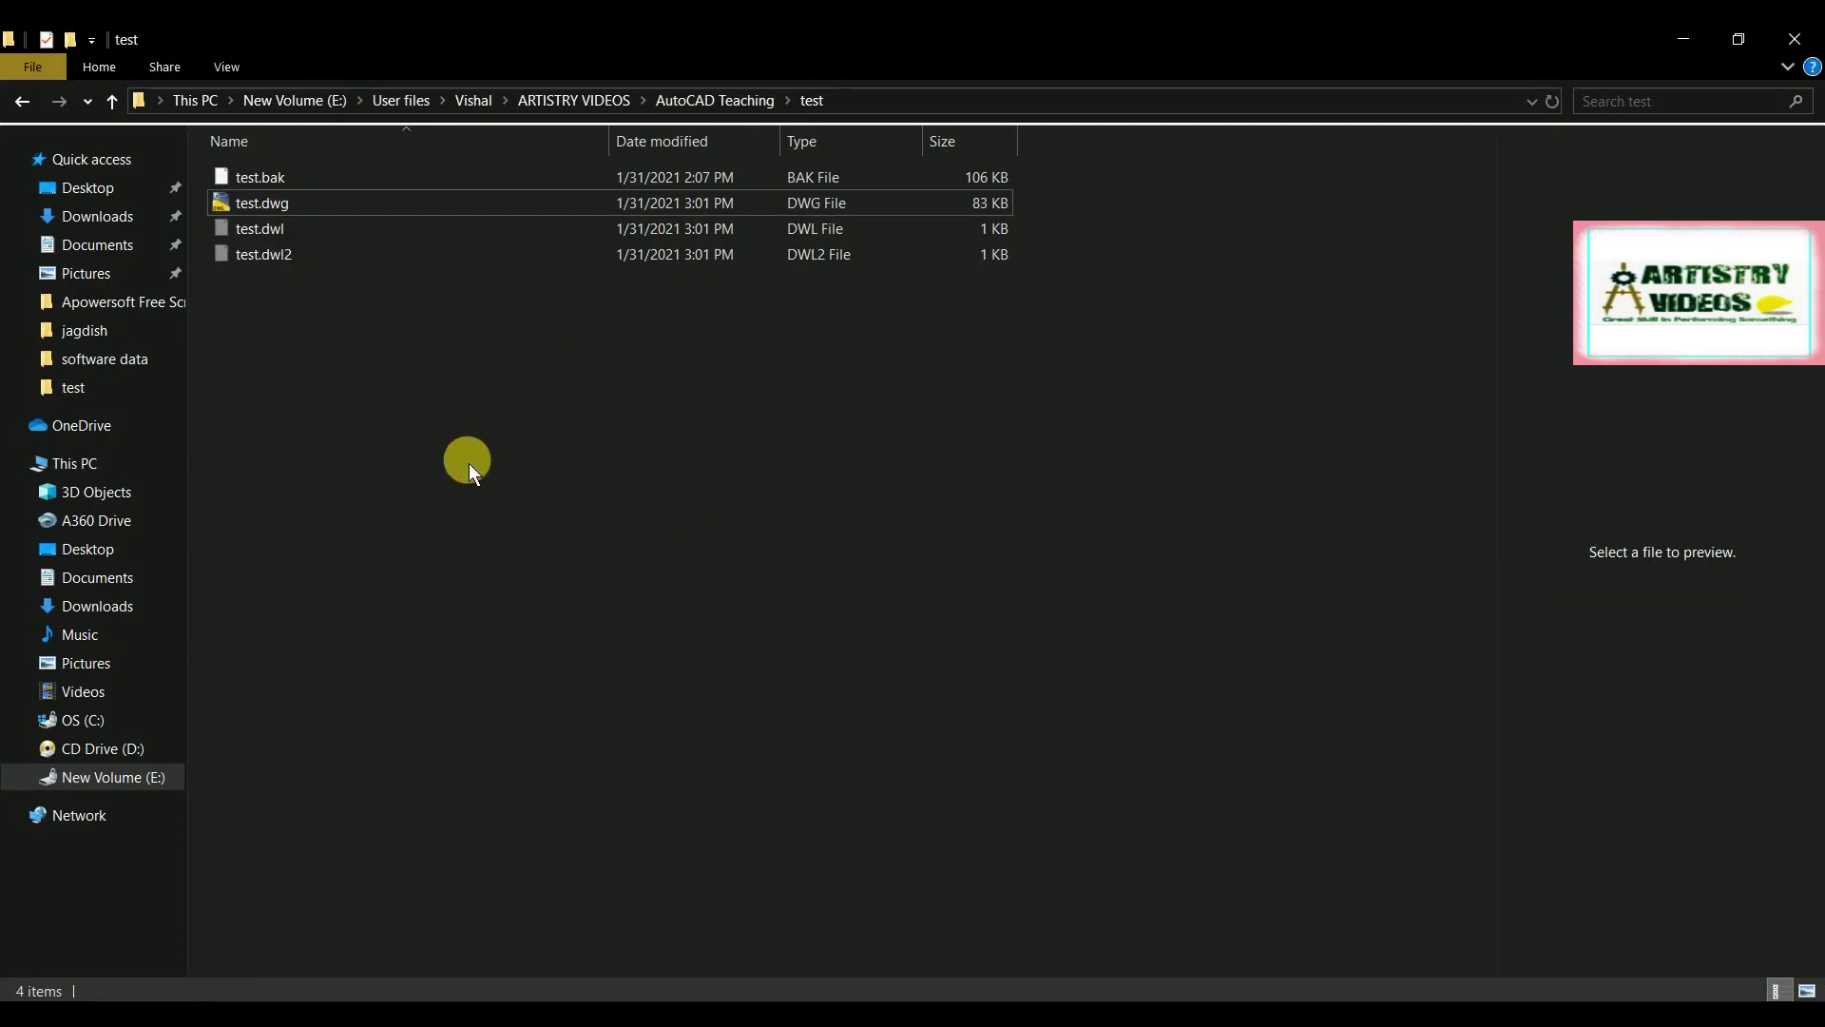
key(alt+Tab)
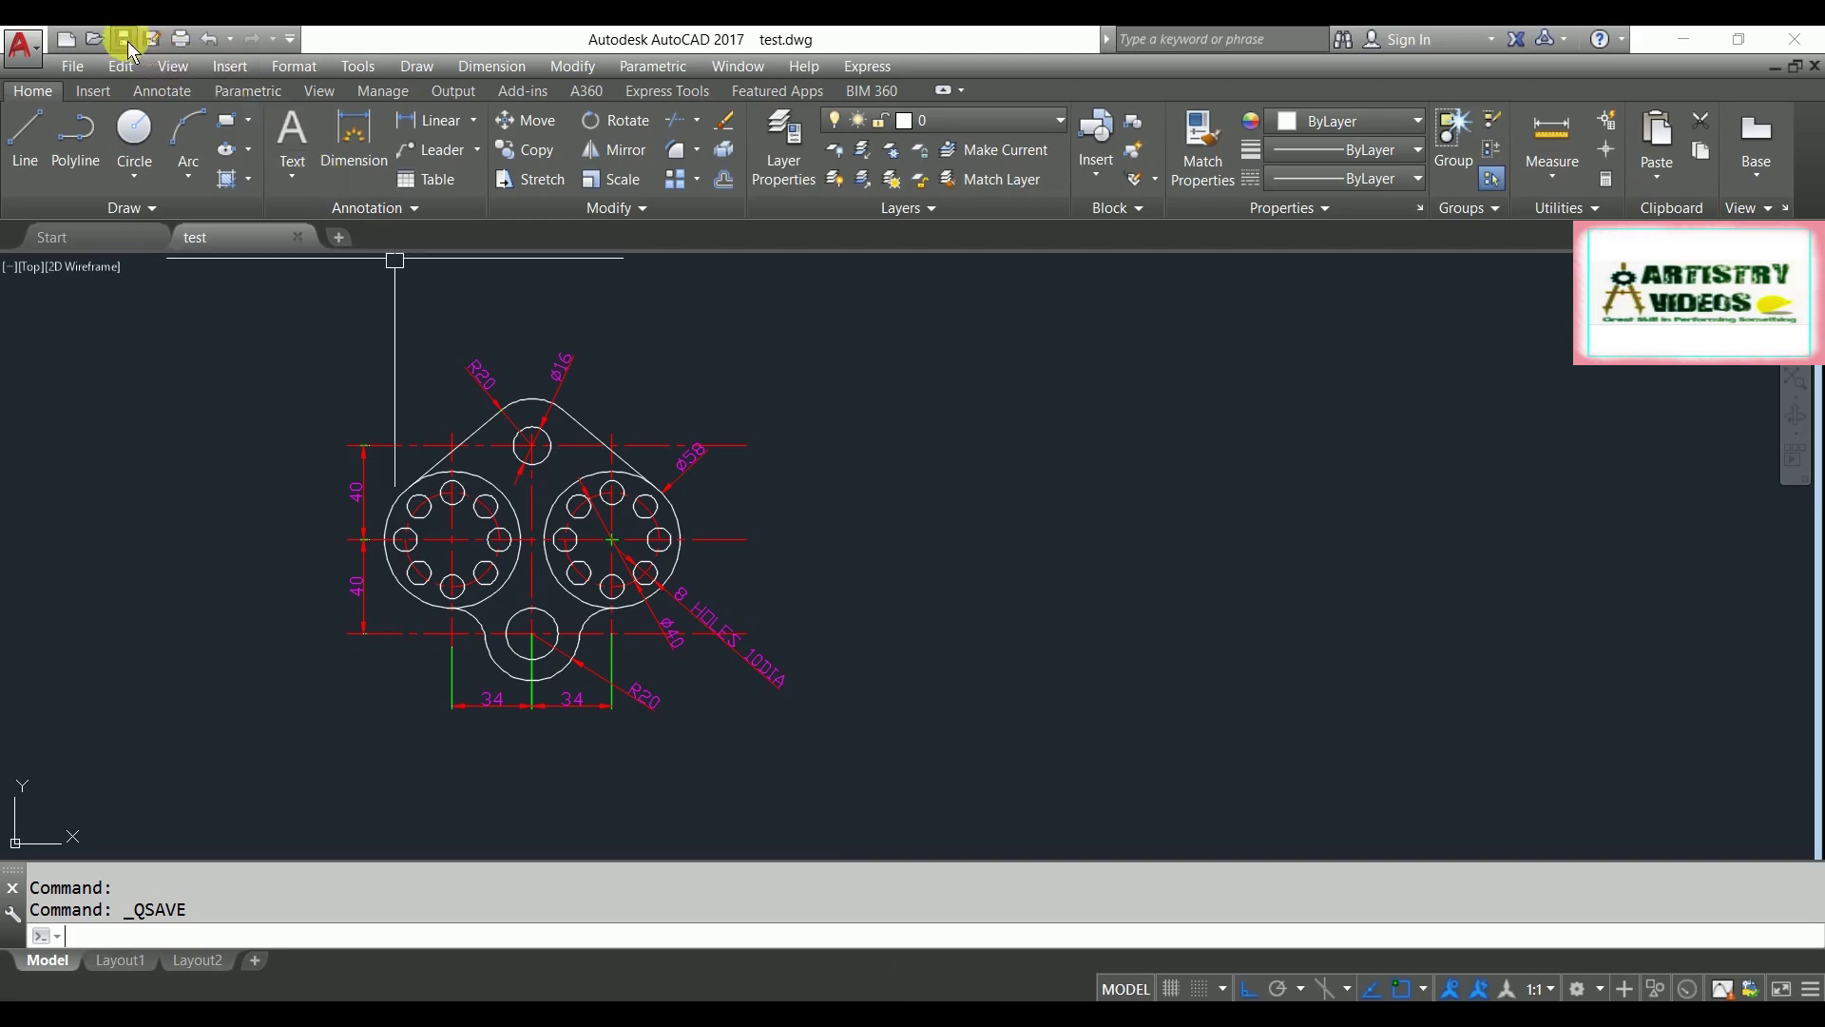
Step: Close test.dwg in AutoCAD and bring the test folder forward in File Explorer
click(297, 238)
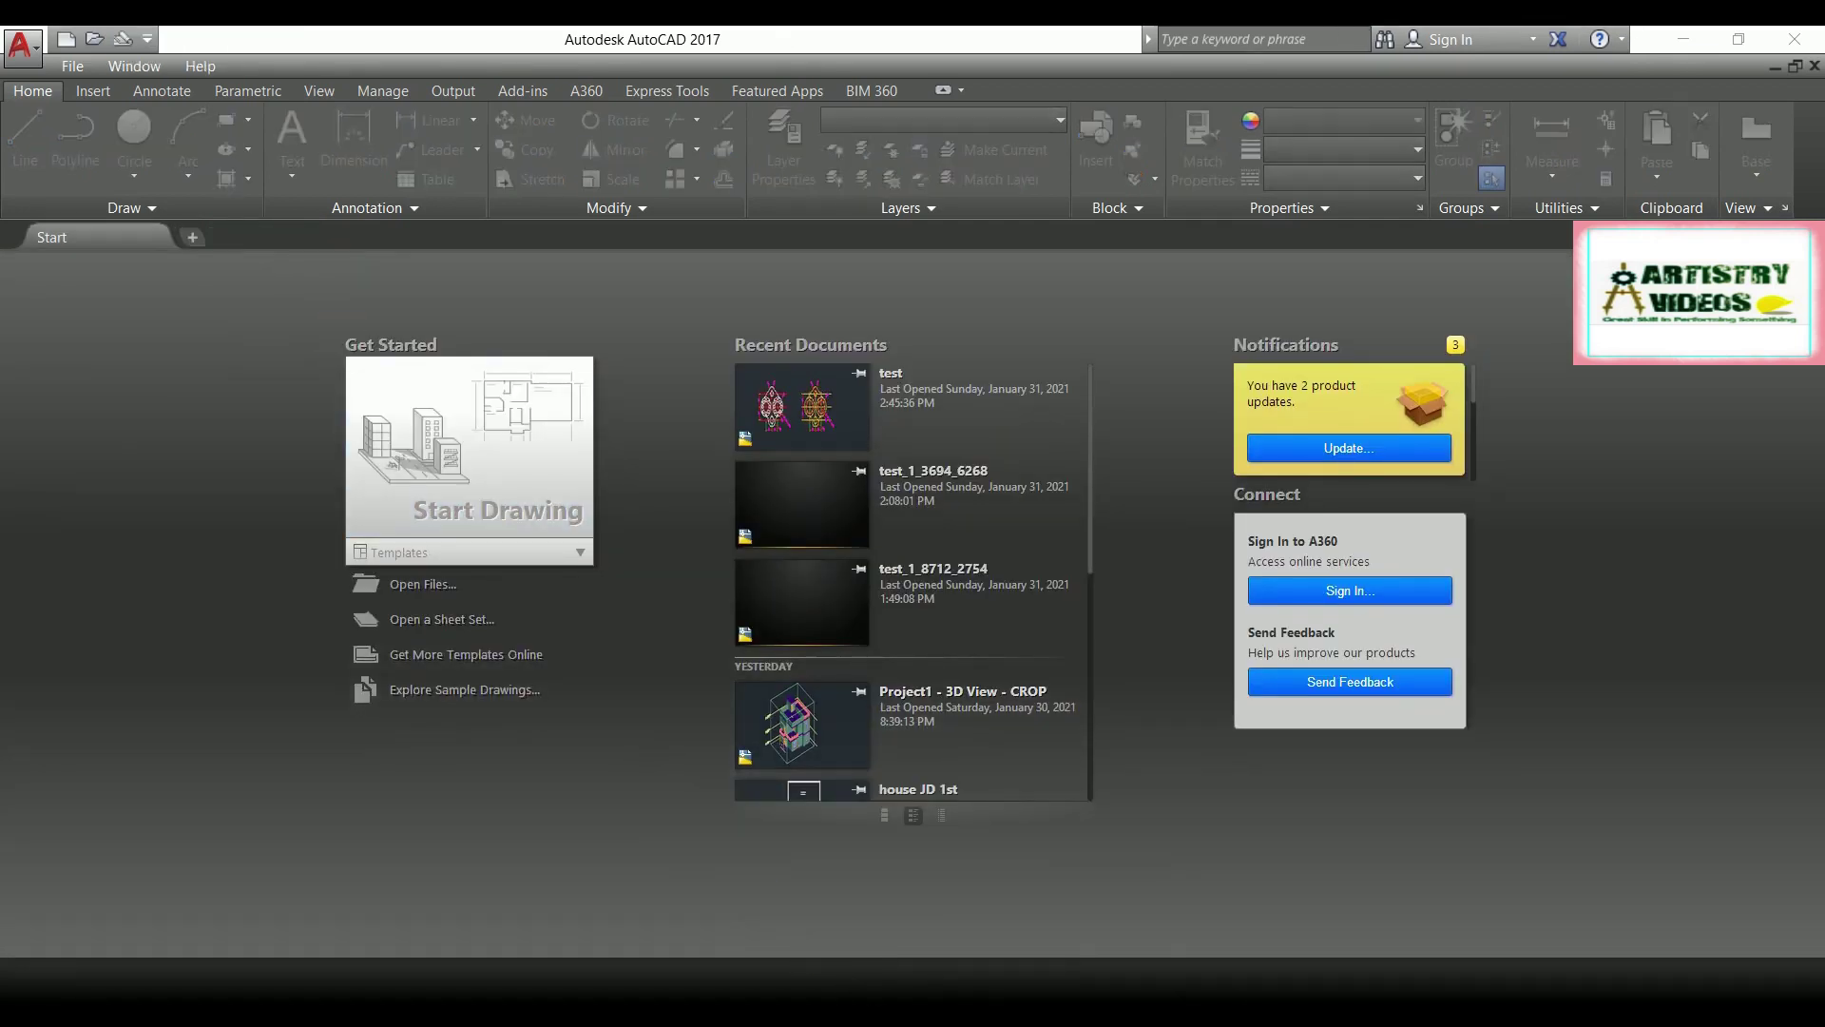
mouse_move(933, 973)
click(801, 938)
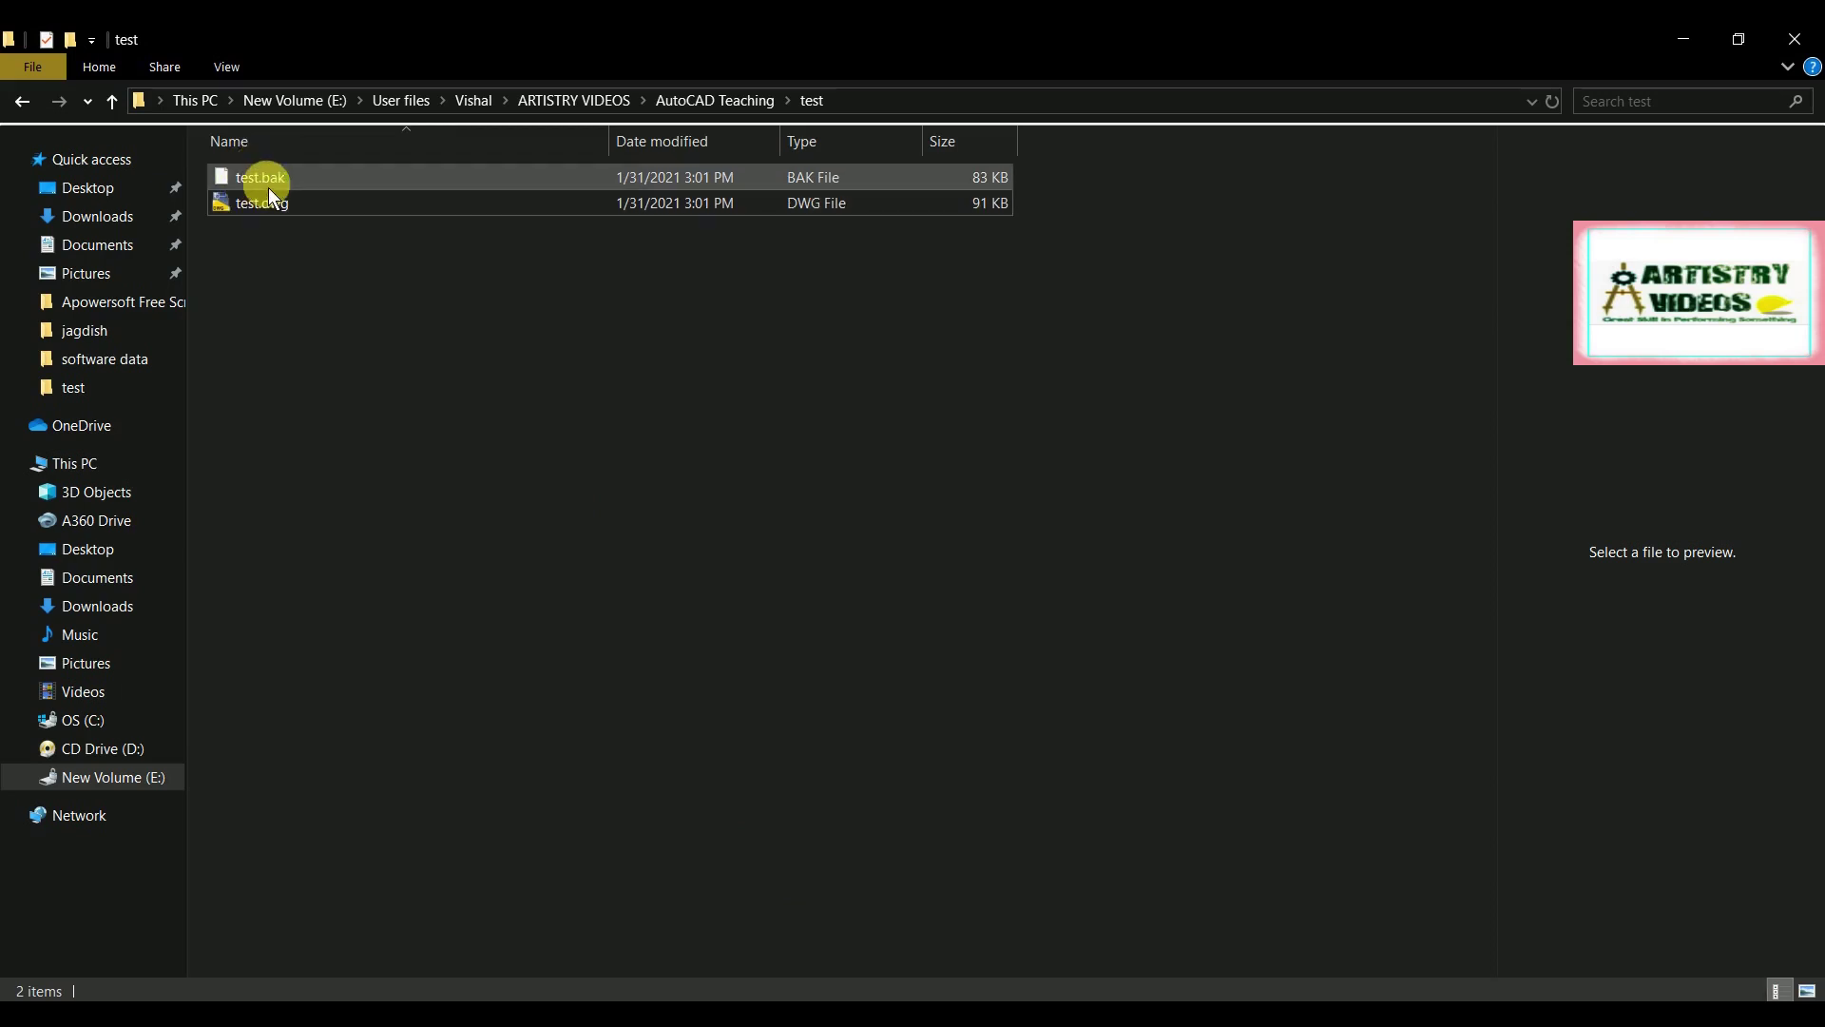
Step: Permanently delete test.dwg from the test folder, leaving only test.bak
click(328, 211)
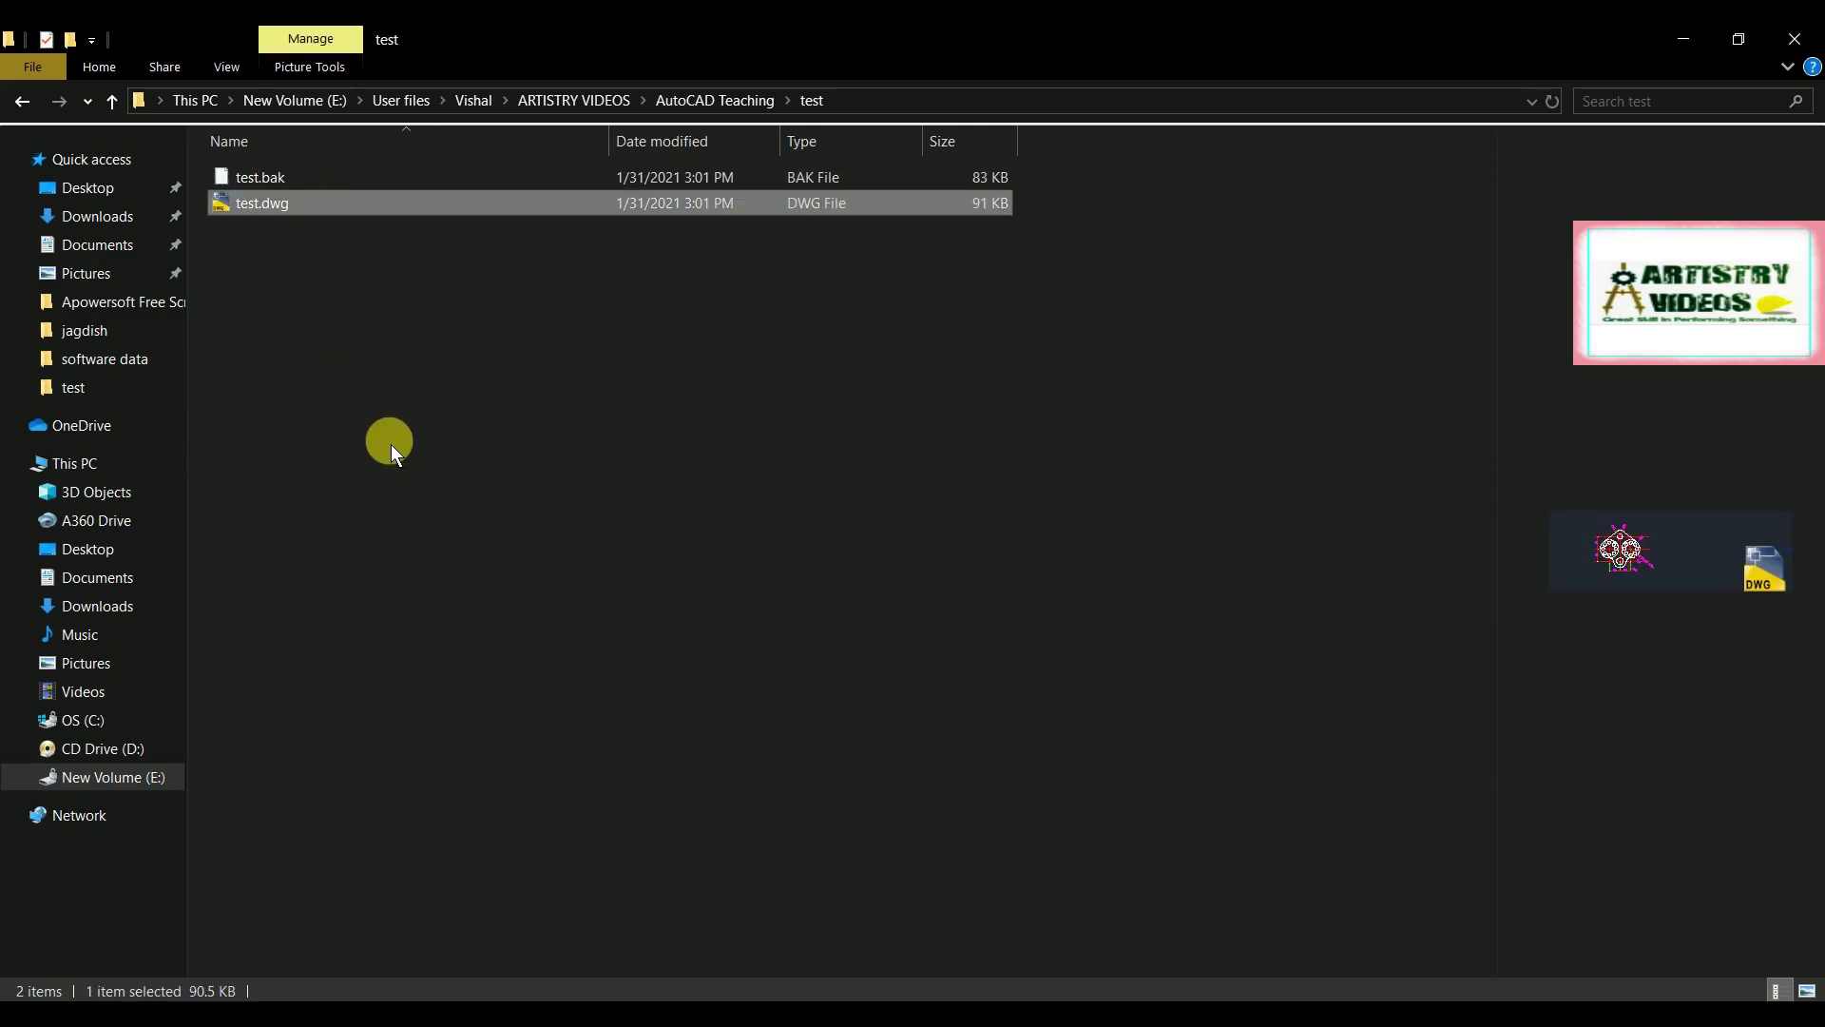
key(shift+Delete)
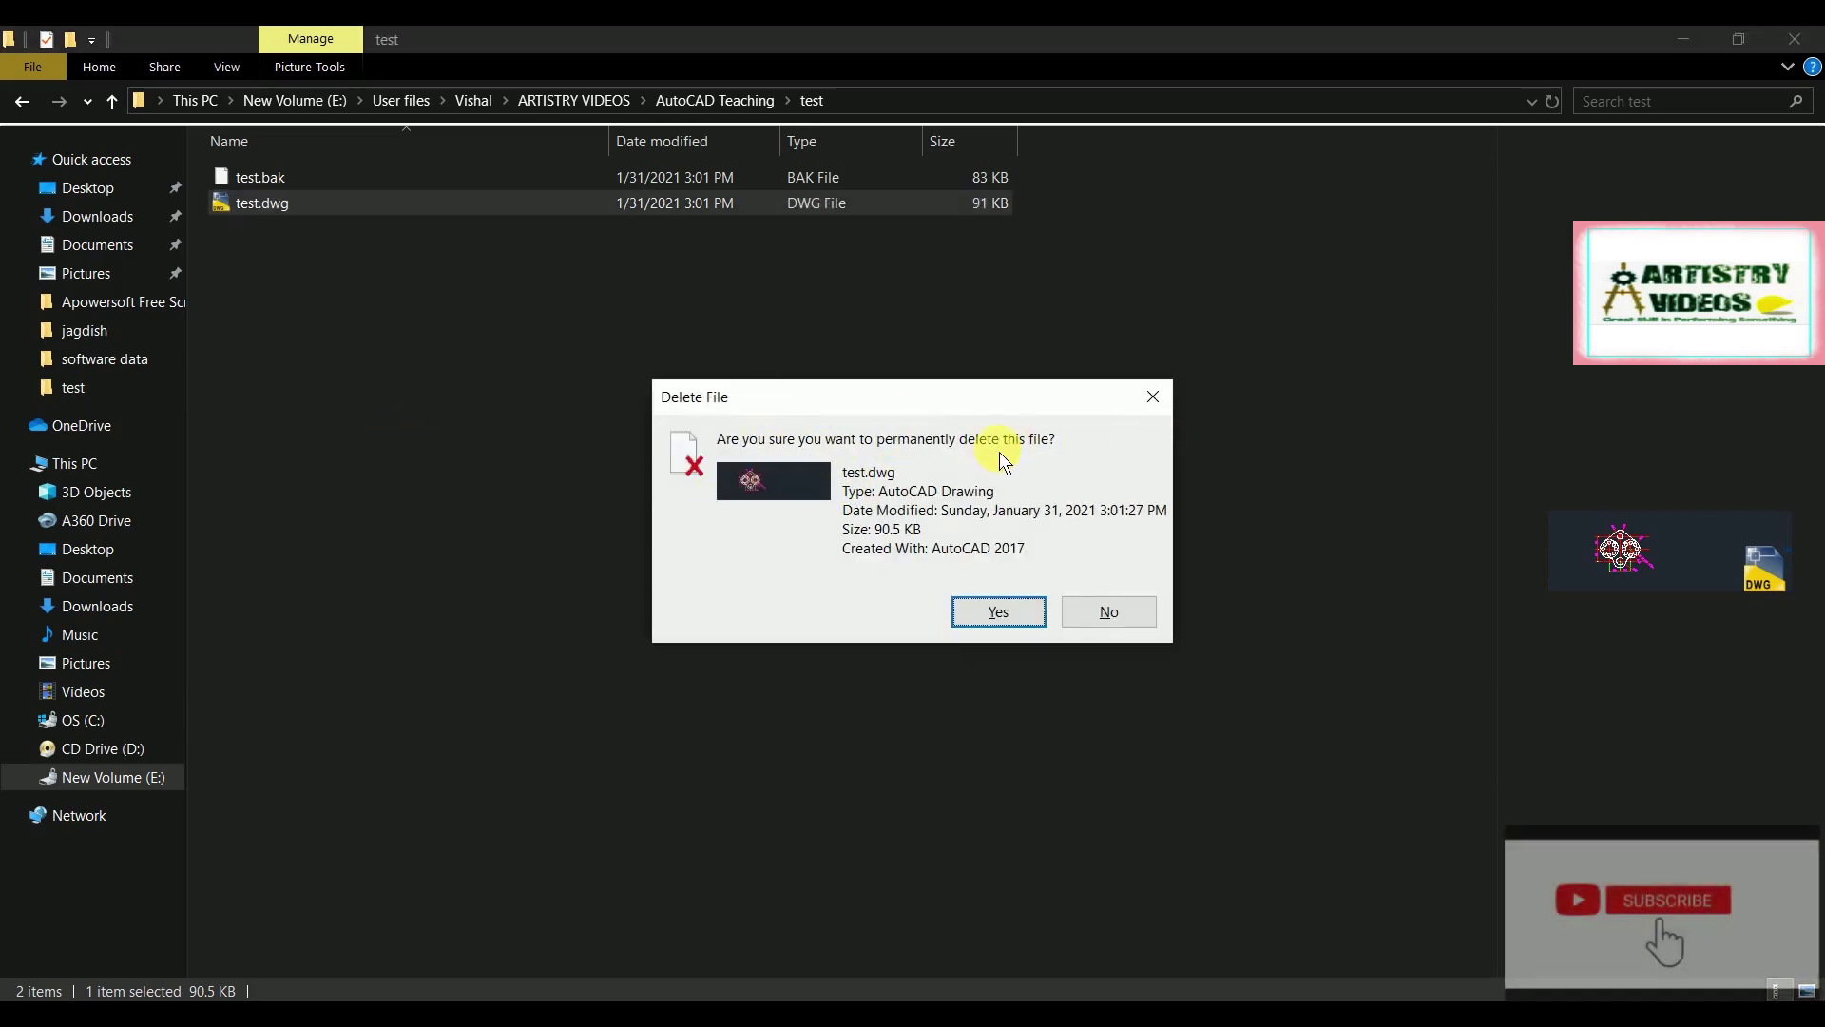
click(994, 611)
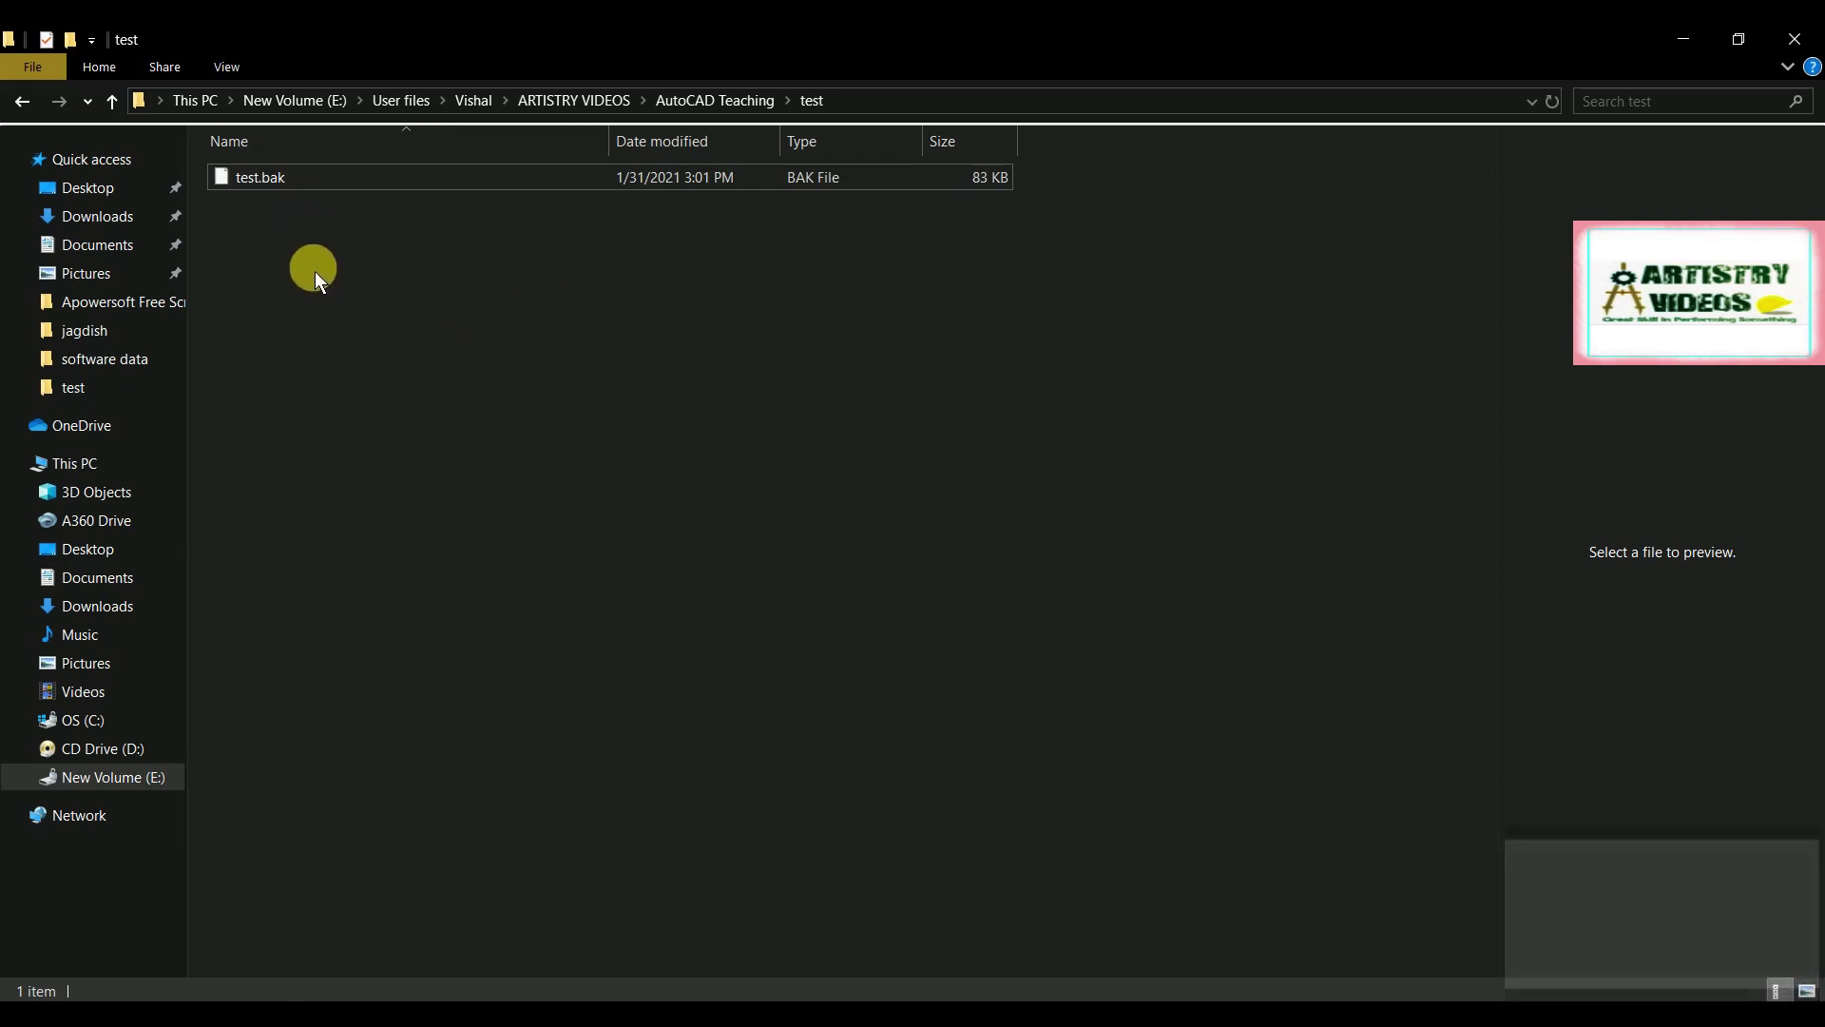
Step: Rename test.bak to test.dwg, accepting the file extension change warning
click(298, 182)
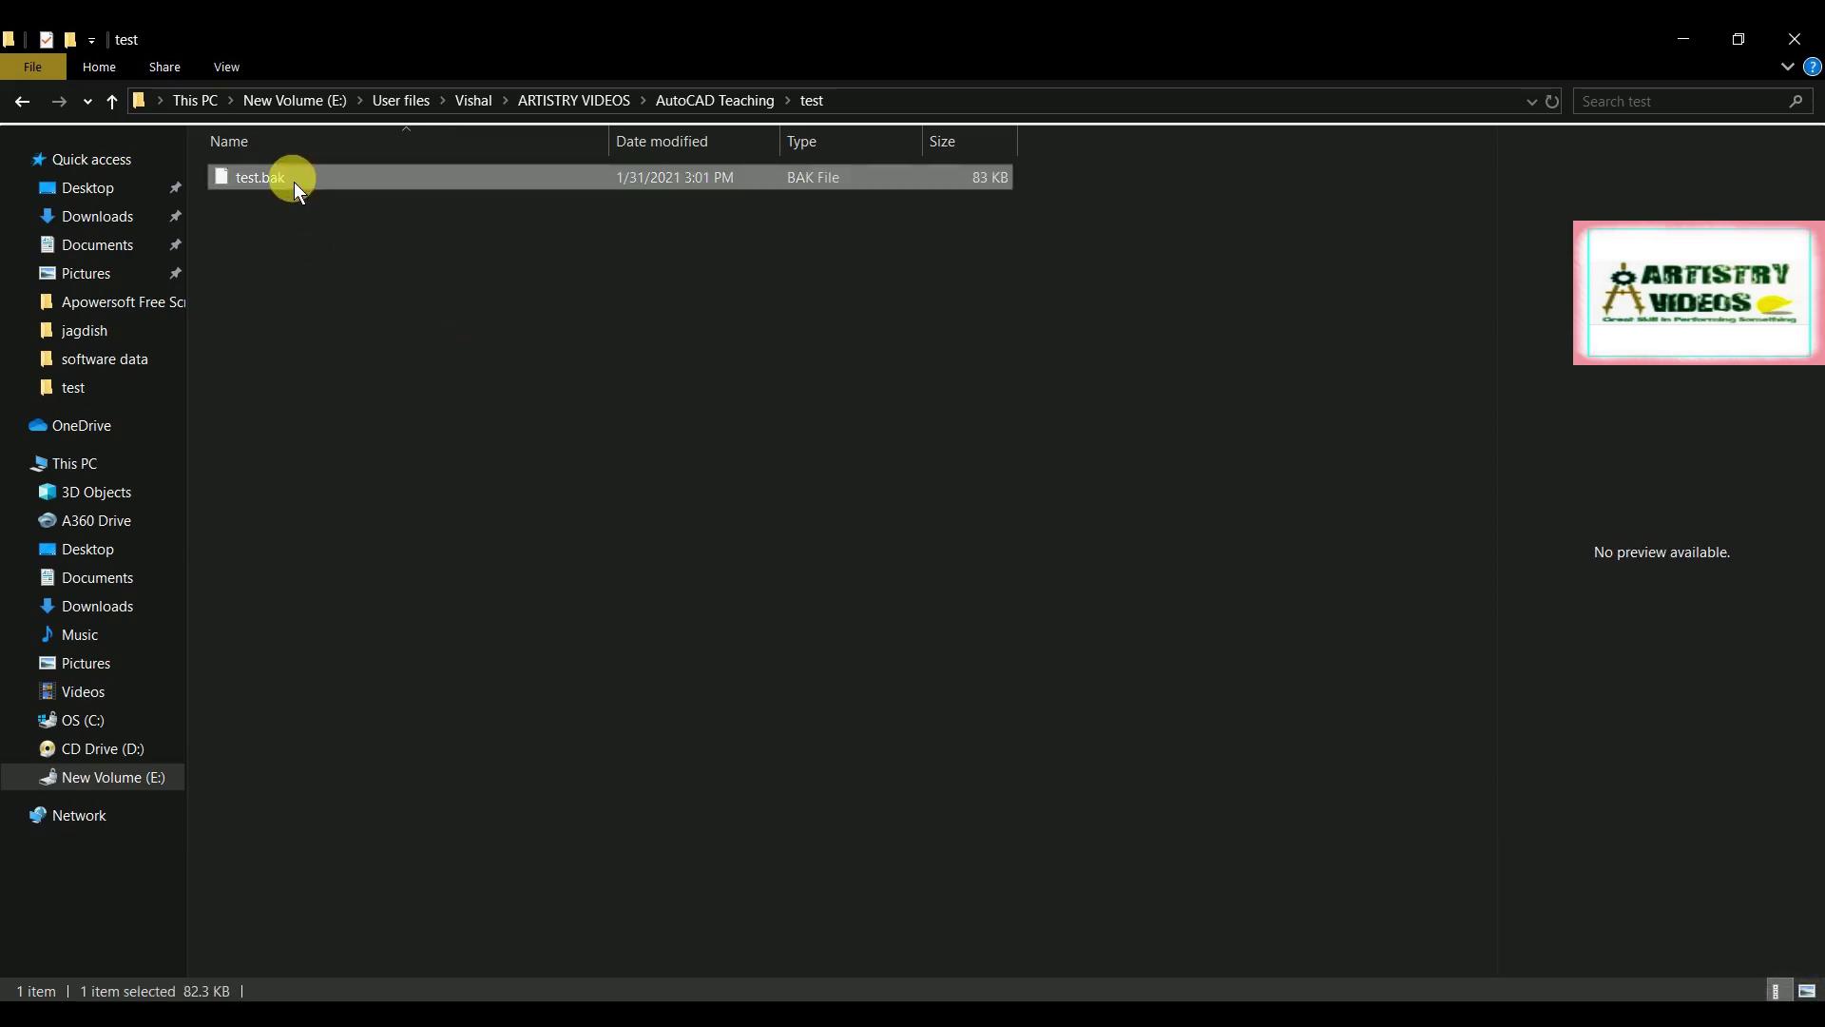
click(294, 180)
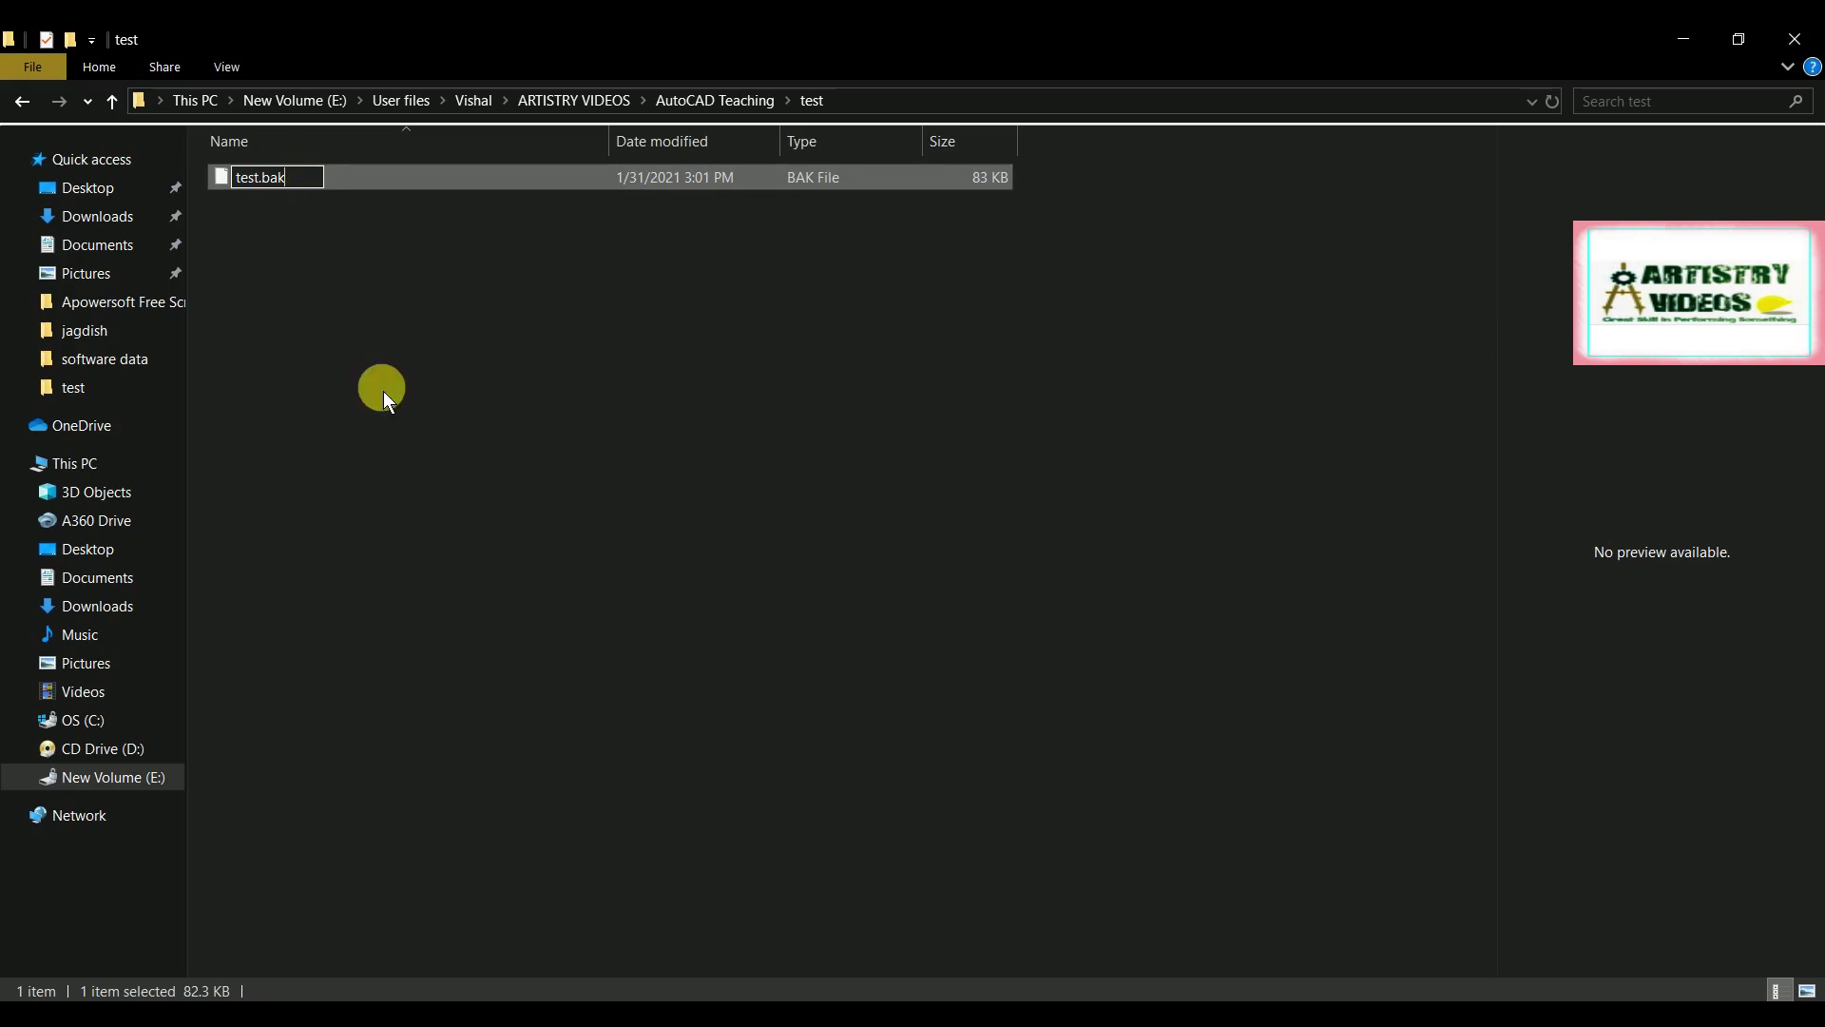
key(BackSpace)
key(BackSpace)
key(BackSpace)
text(dwg)
key(Return)
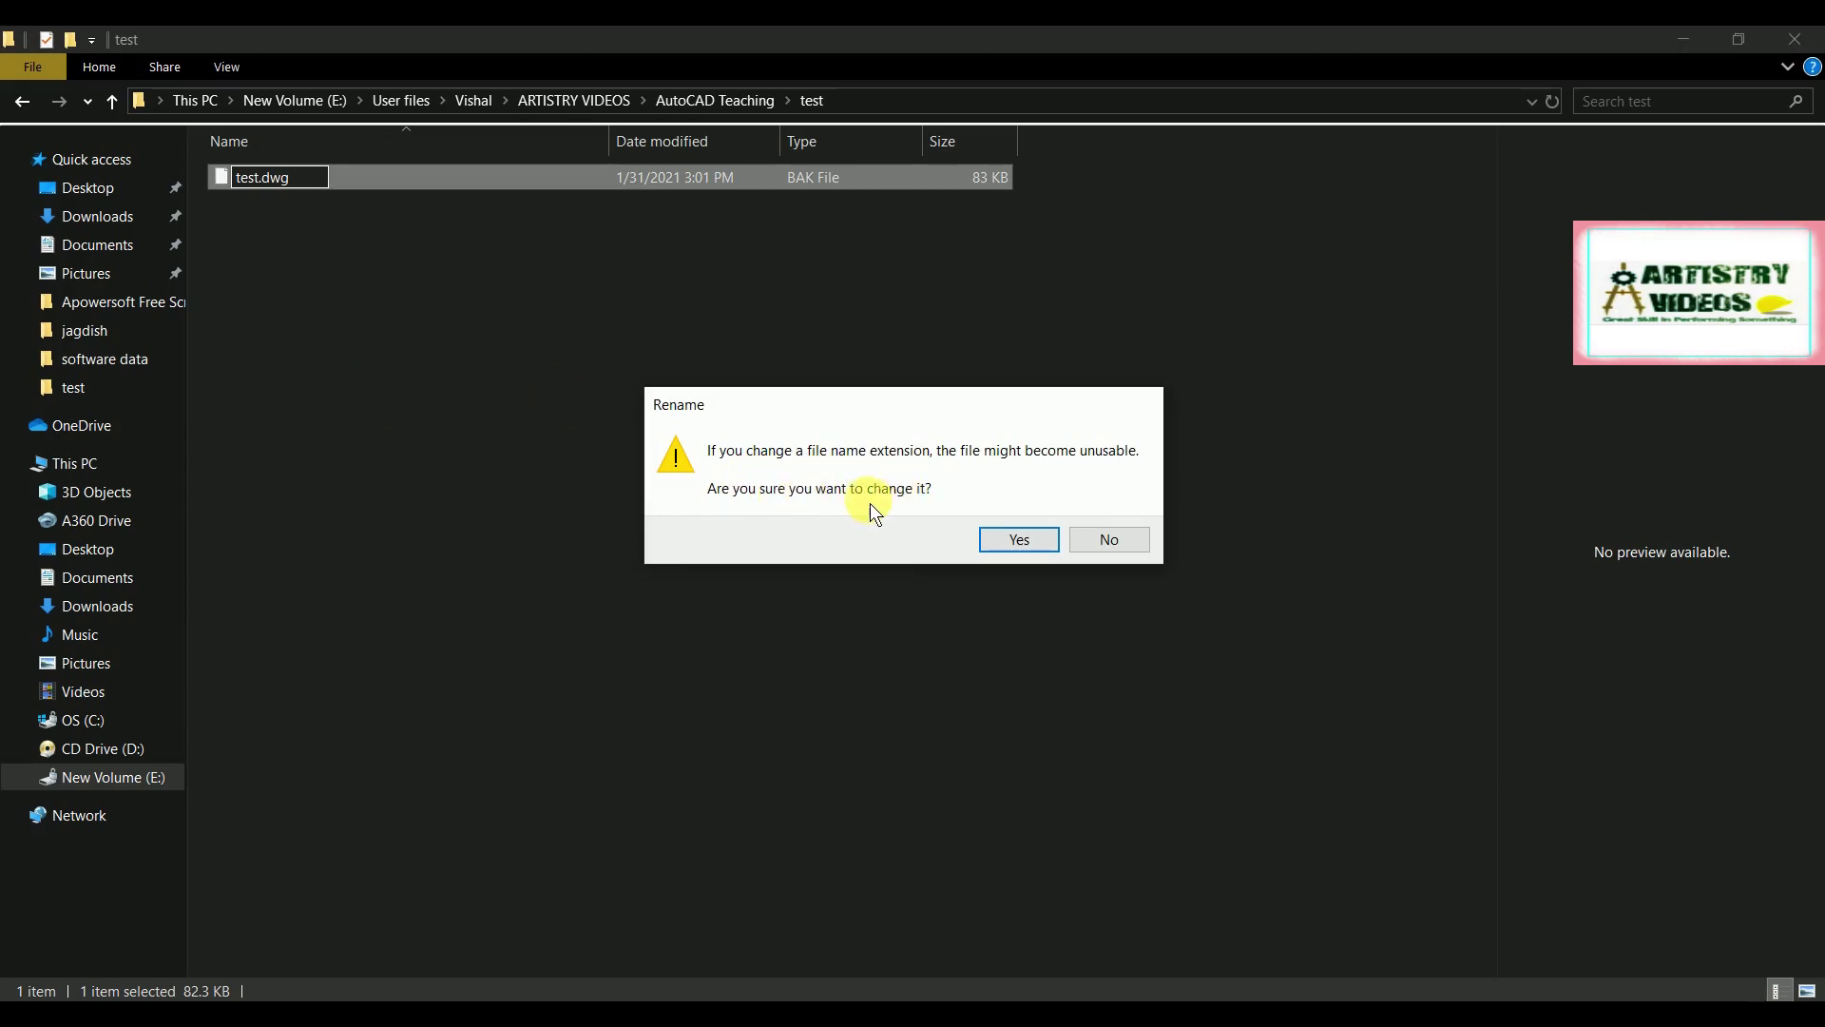
click(1012, 540)
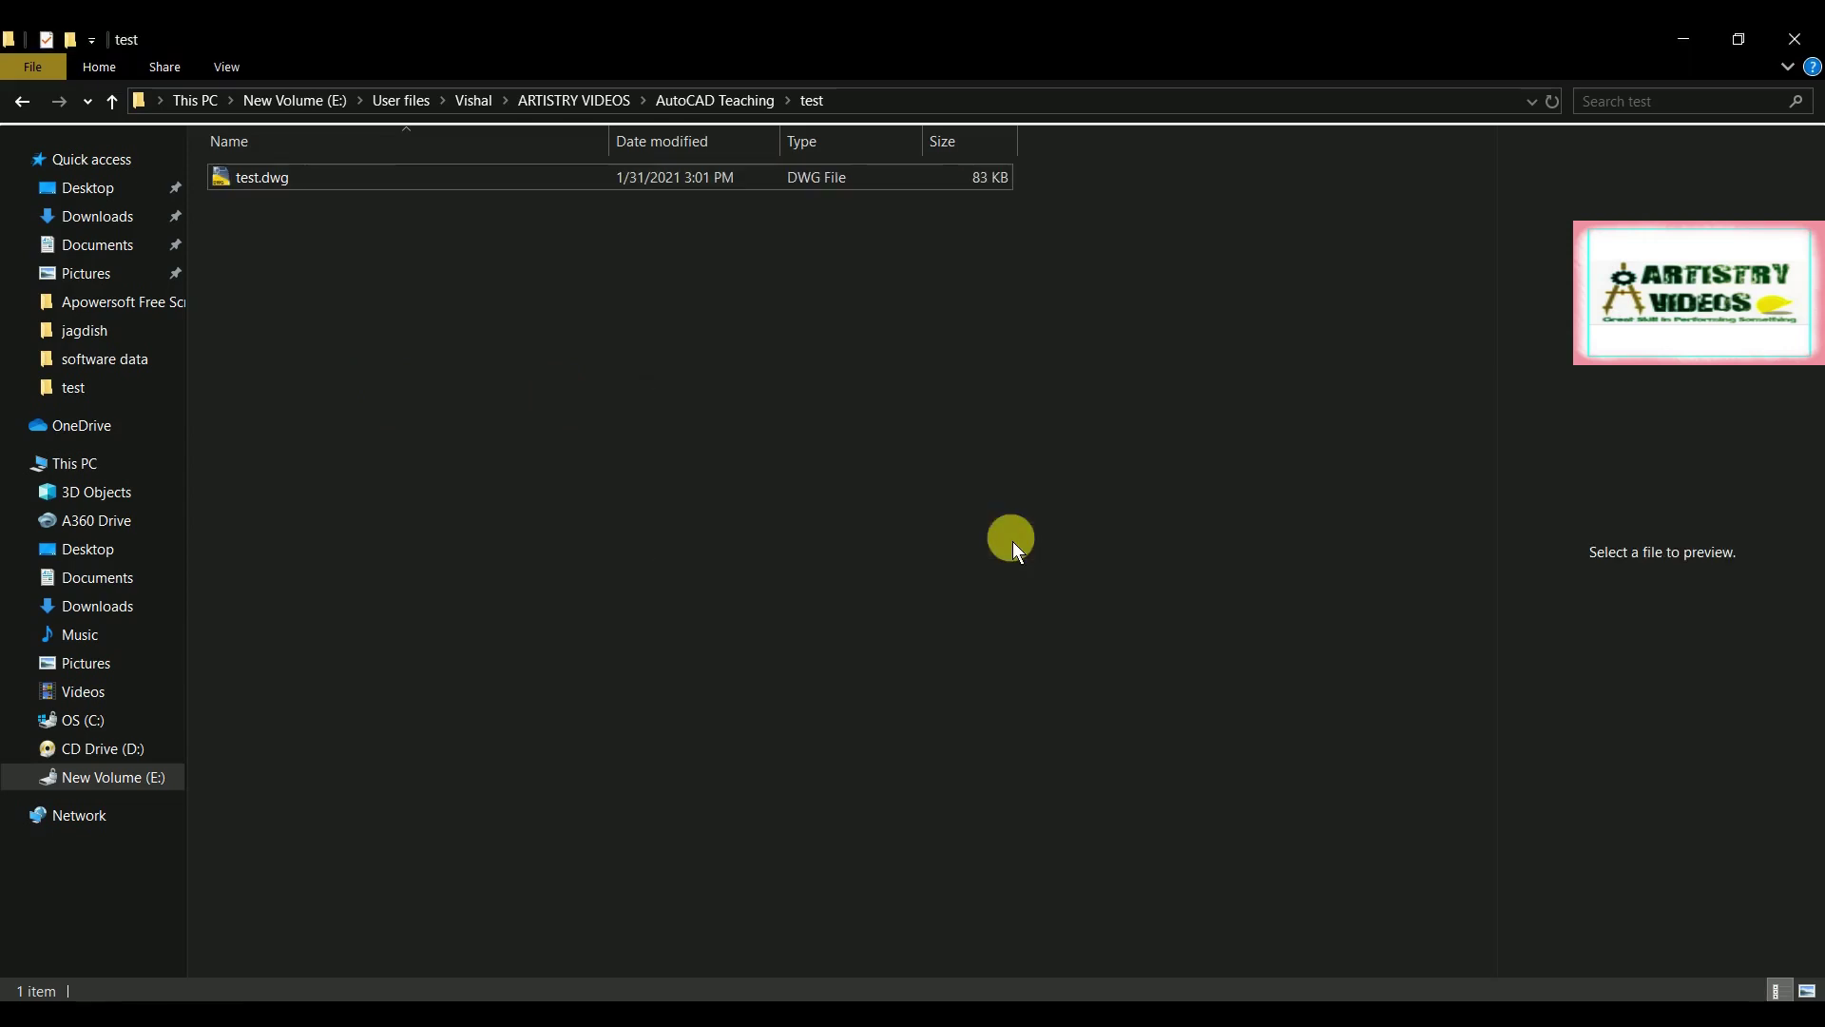
right_click(340, 188)
Step: Open the recovered test.dwg in AutoCAD from its context menu
click(392, 205)
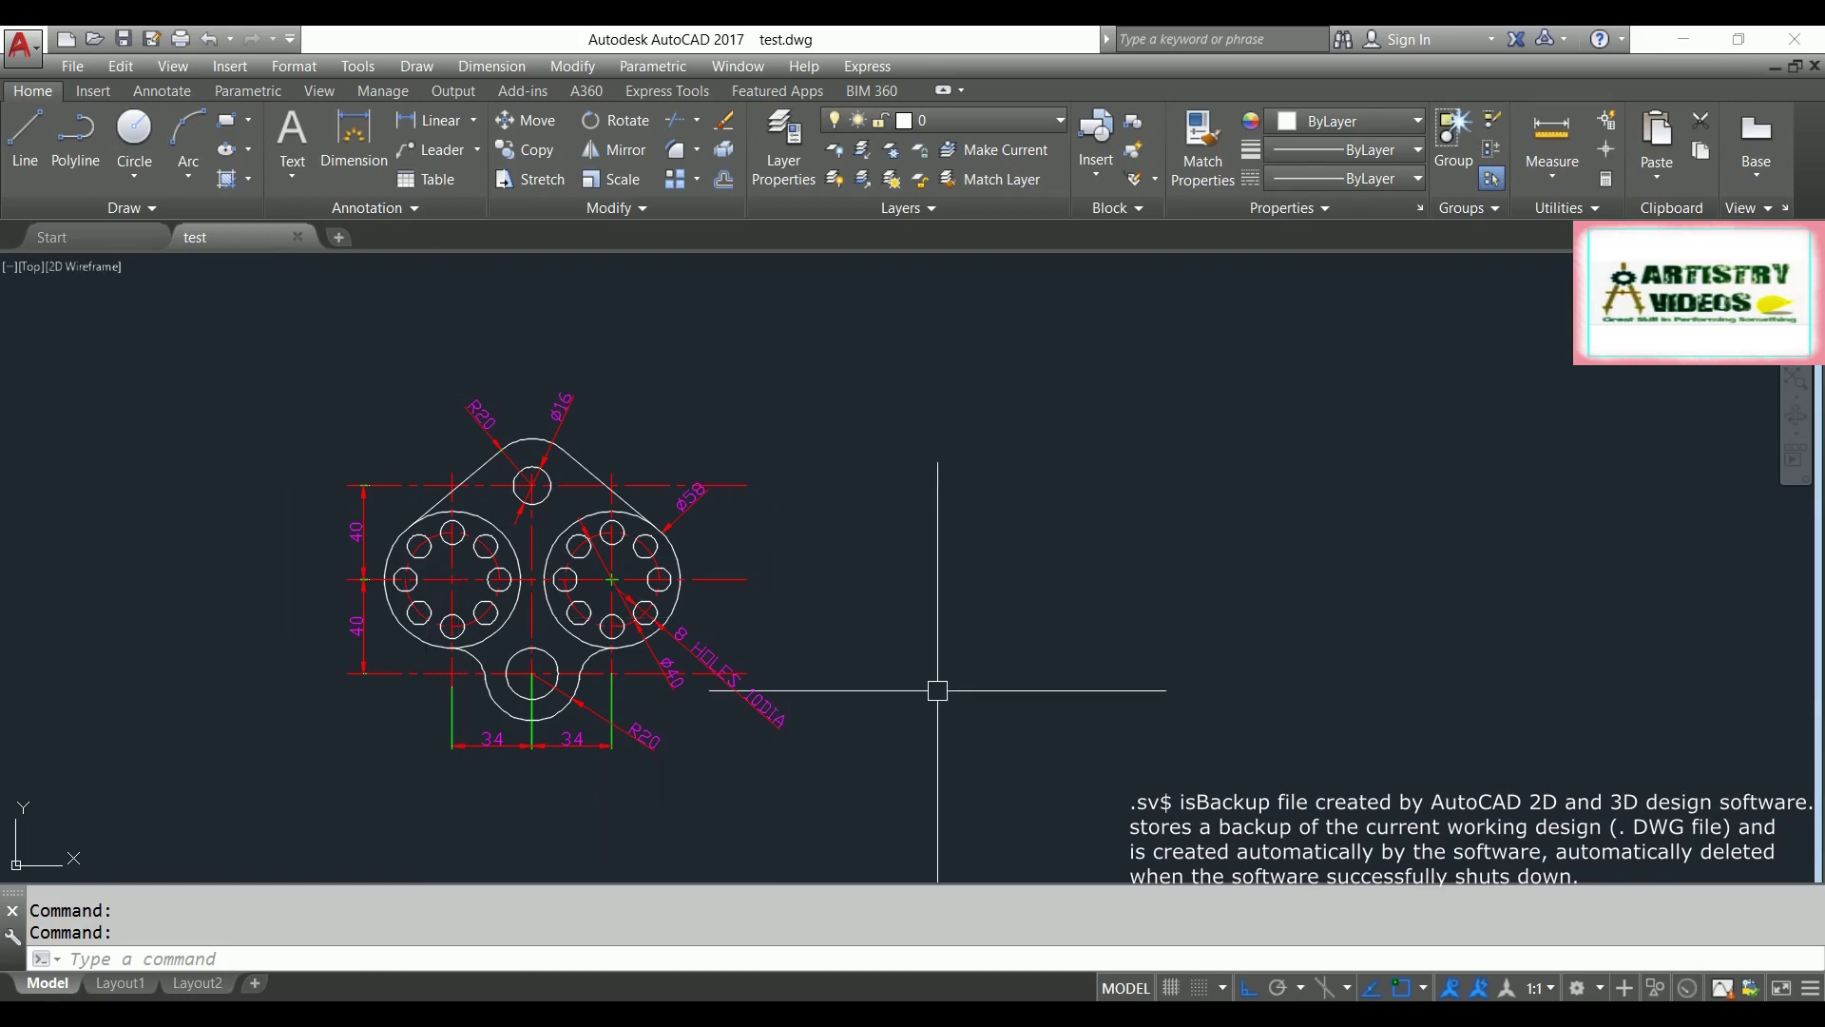
Step: Open the Options dialog from the Application menu
click(21, 59)
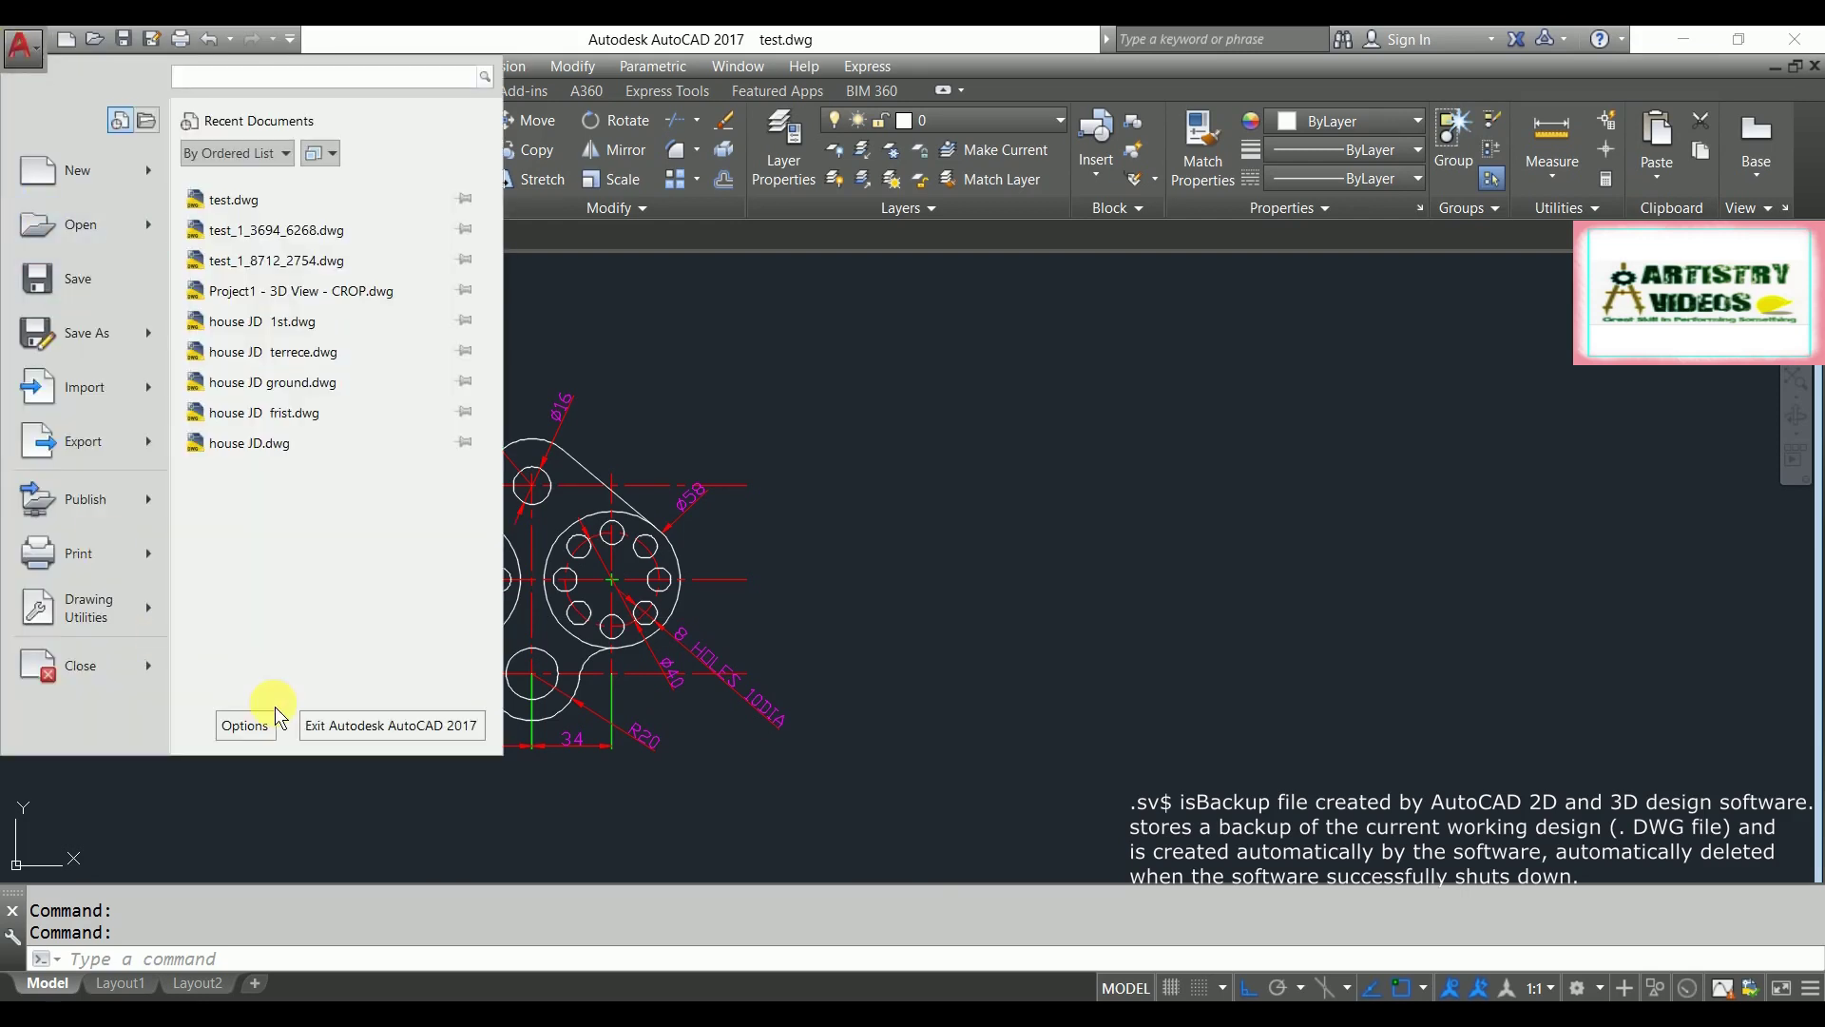
click(245, 726)
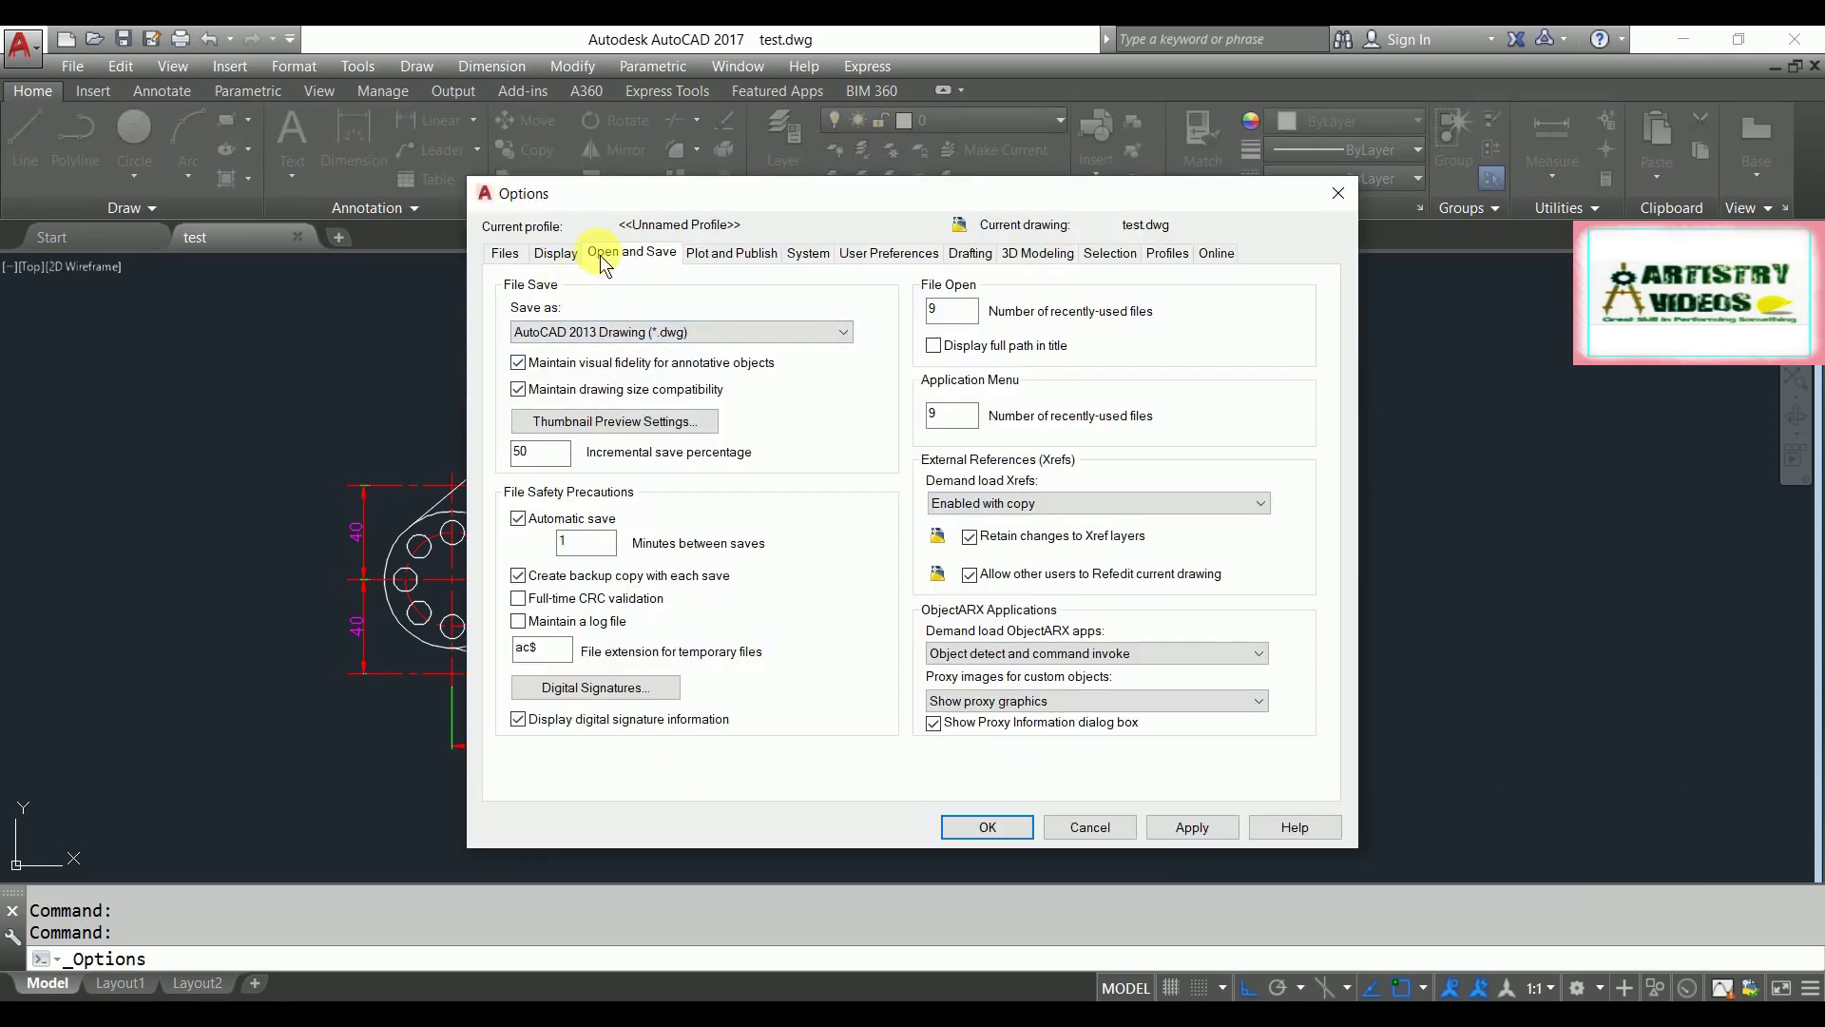
Step: Set automatic save to 1 minute between saves and view the Files settings
click(563, 540)
text(1)
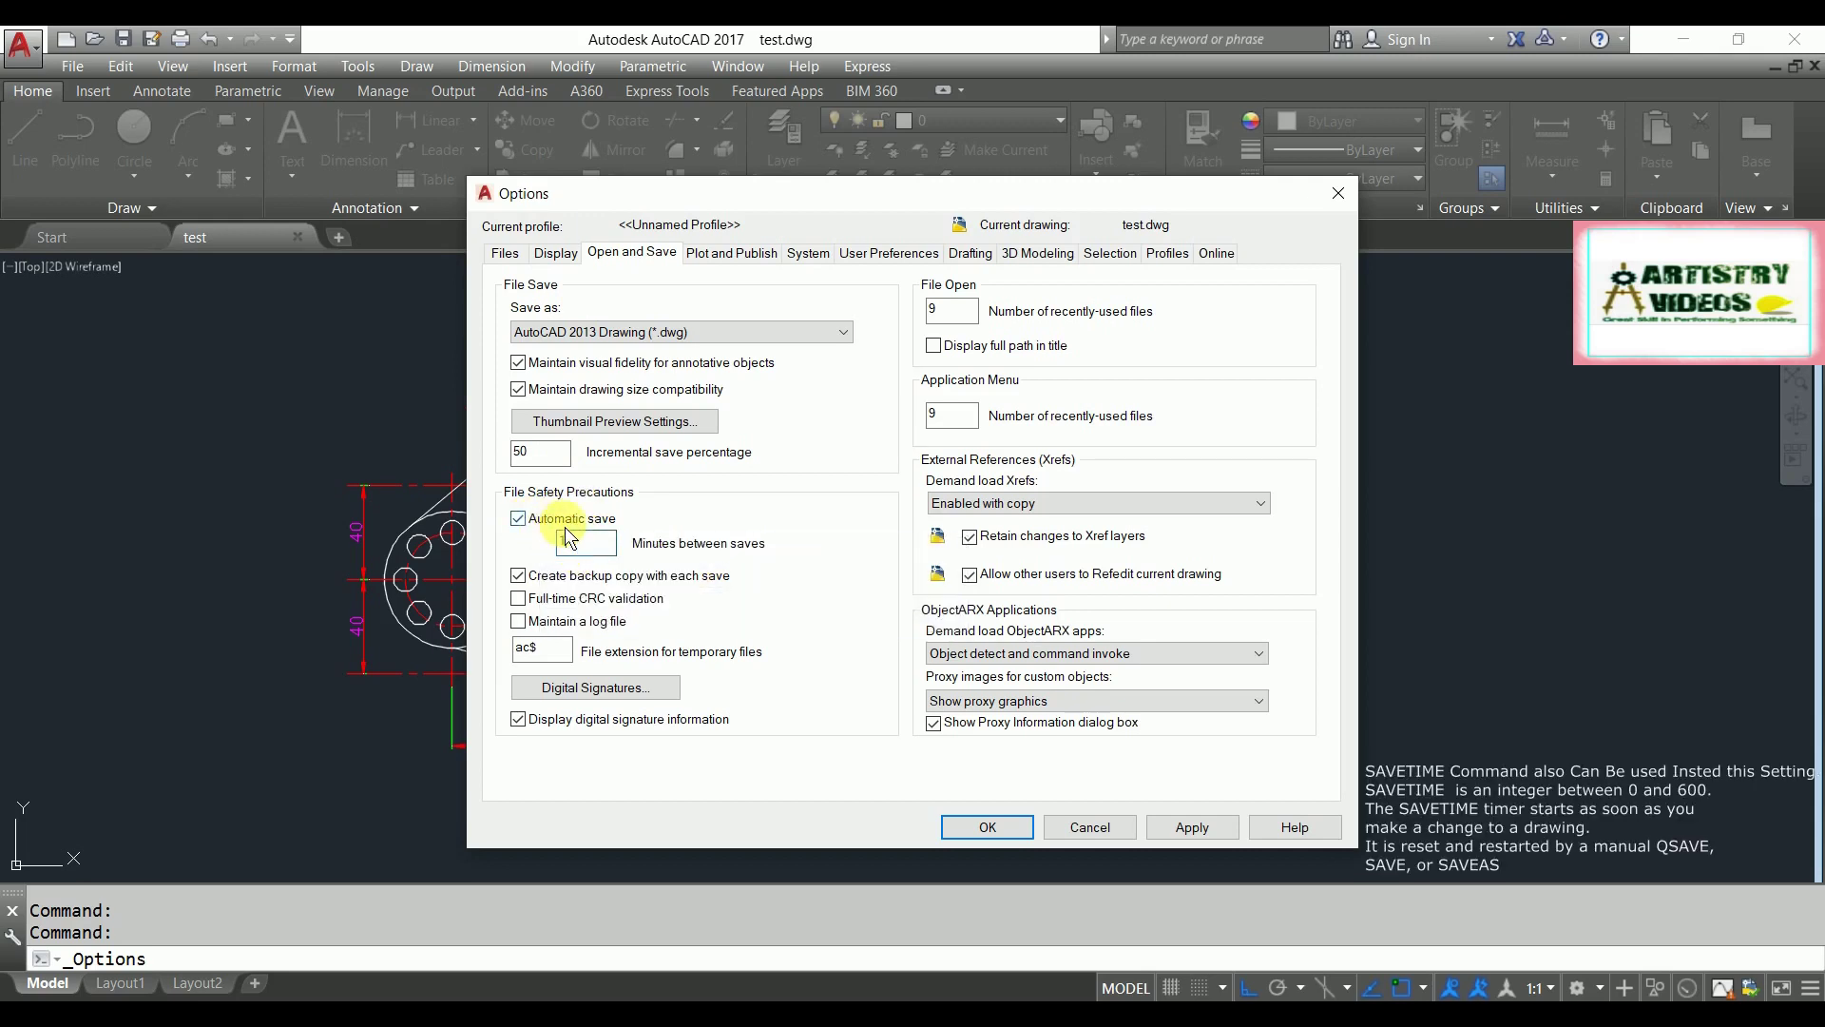
text(0)
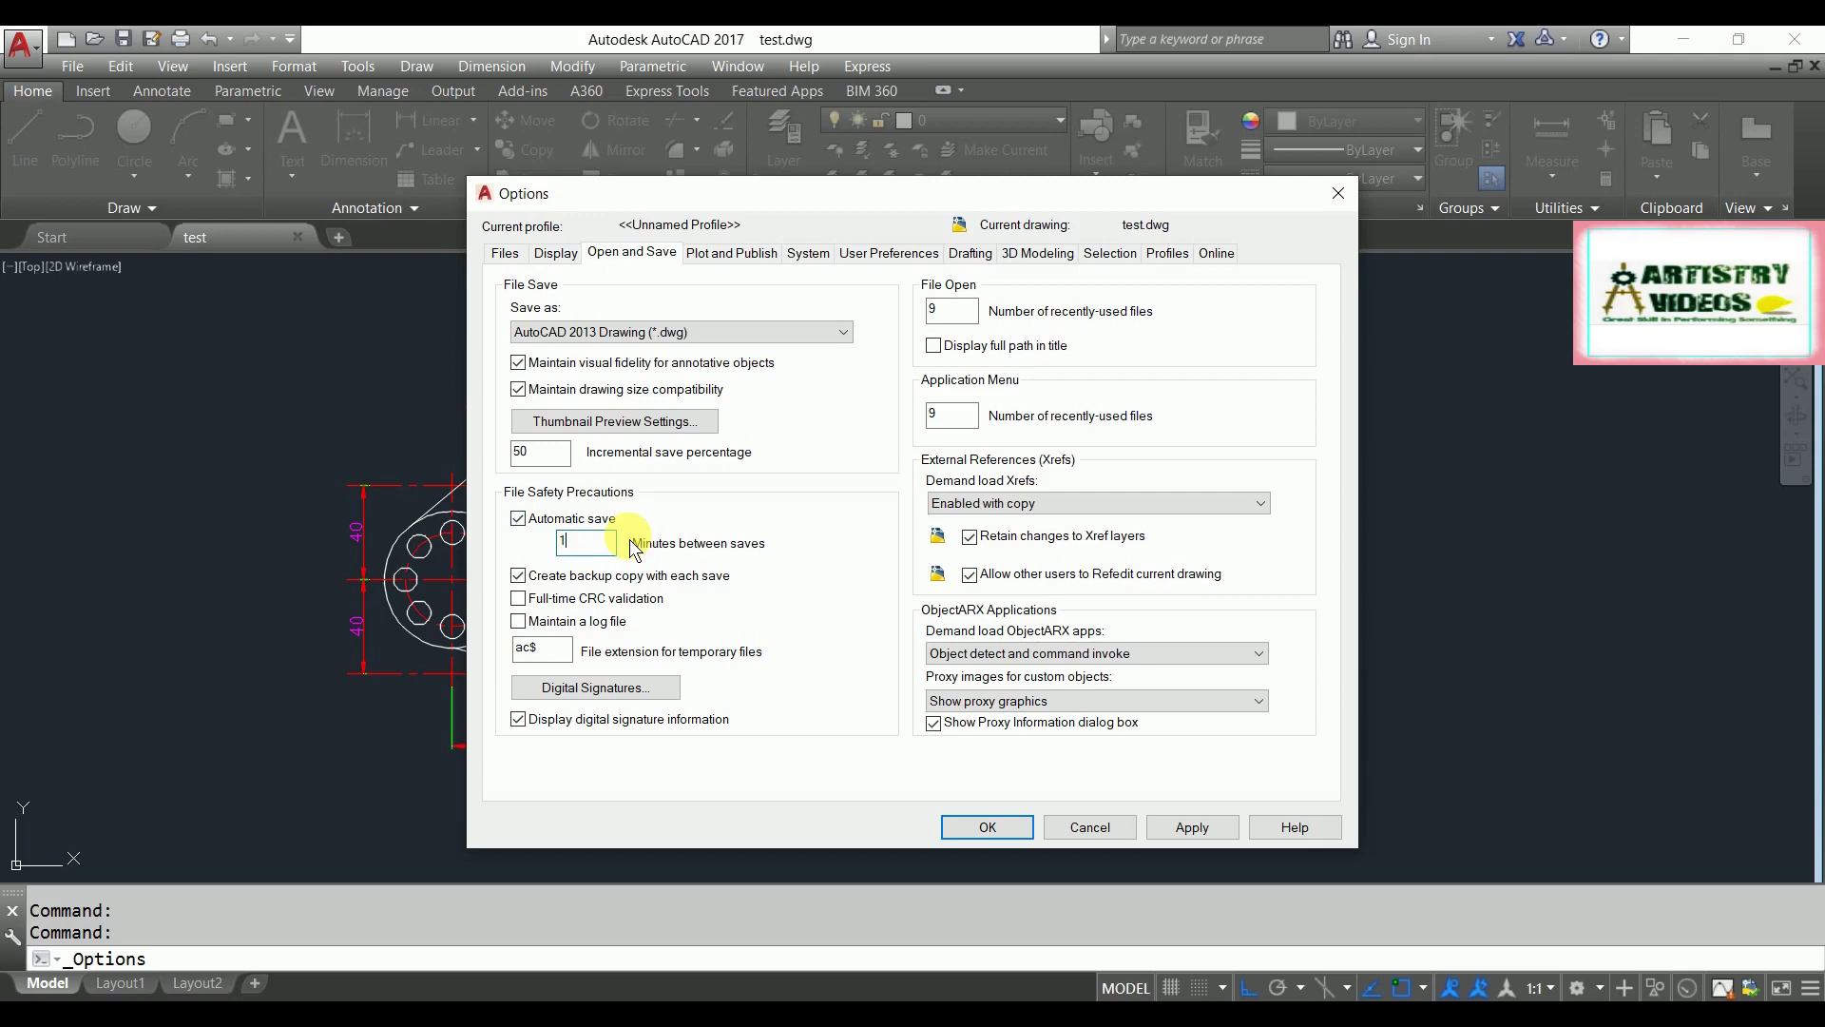
click(505, 253)
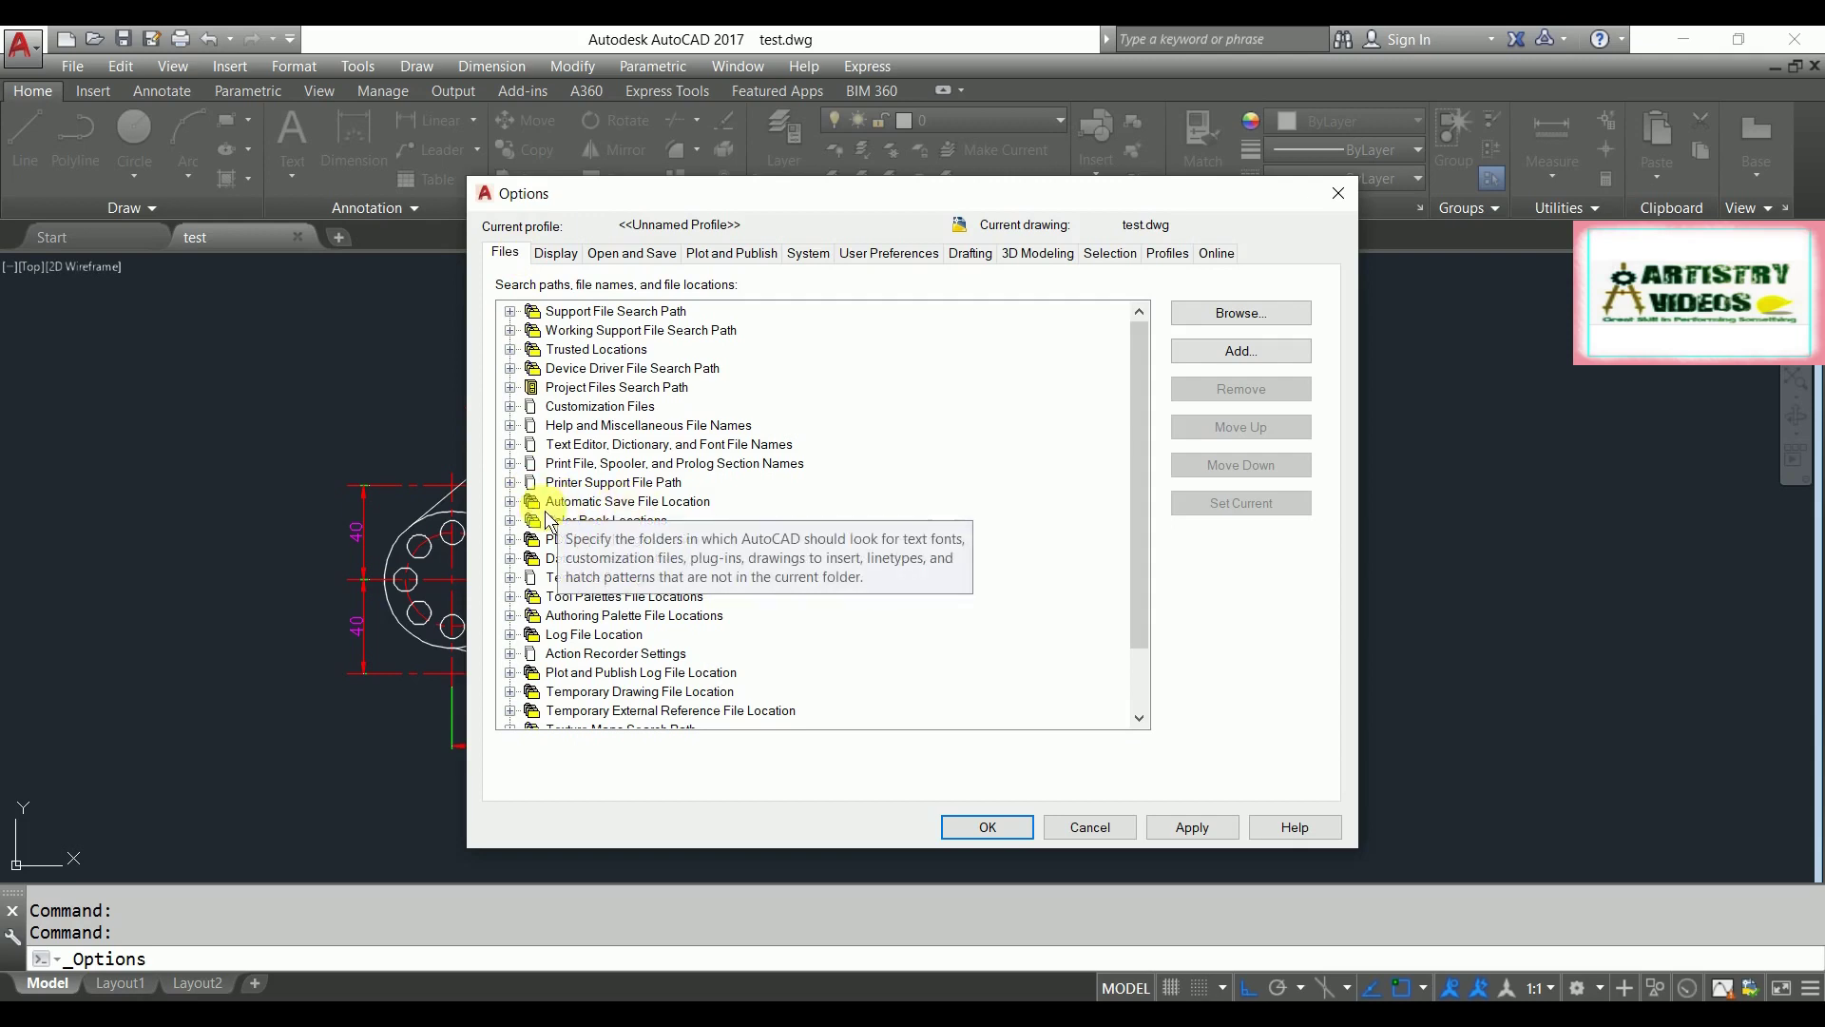
Step: Reveal the Automatic Save File Location path, then go back to Open and Save
click(511, 502)
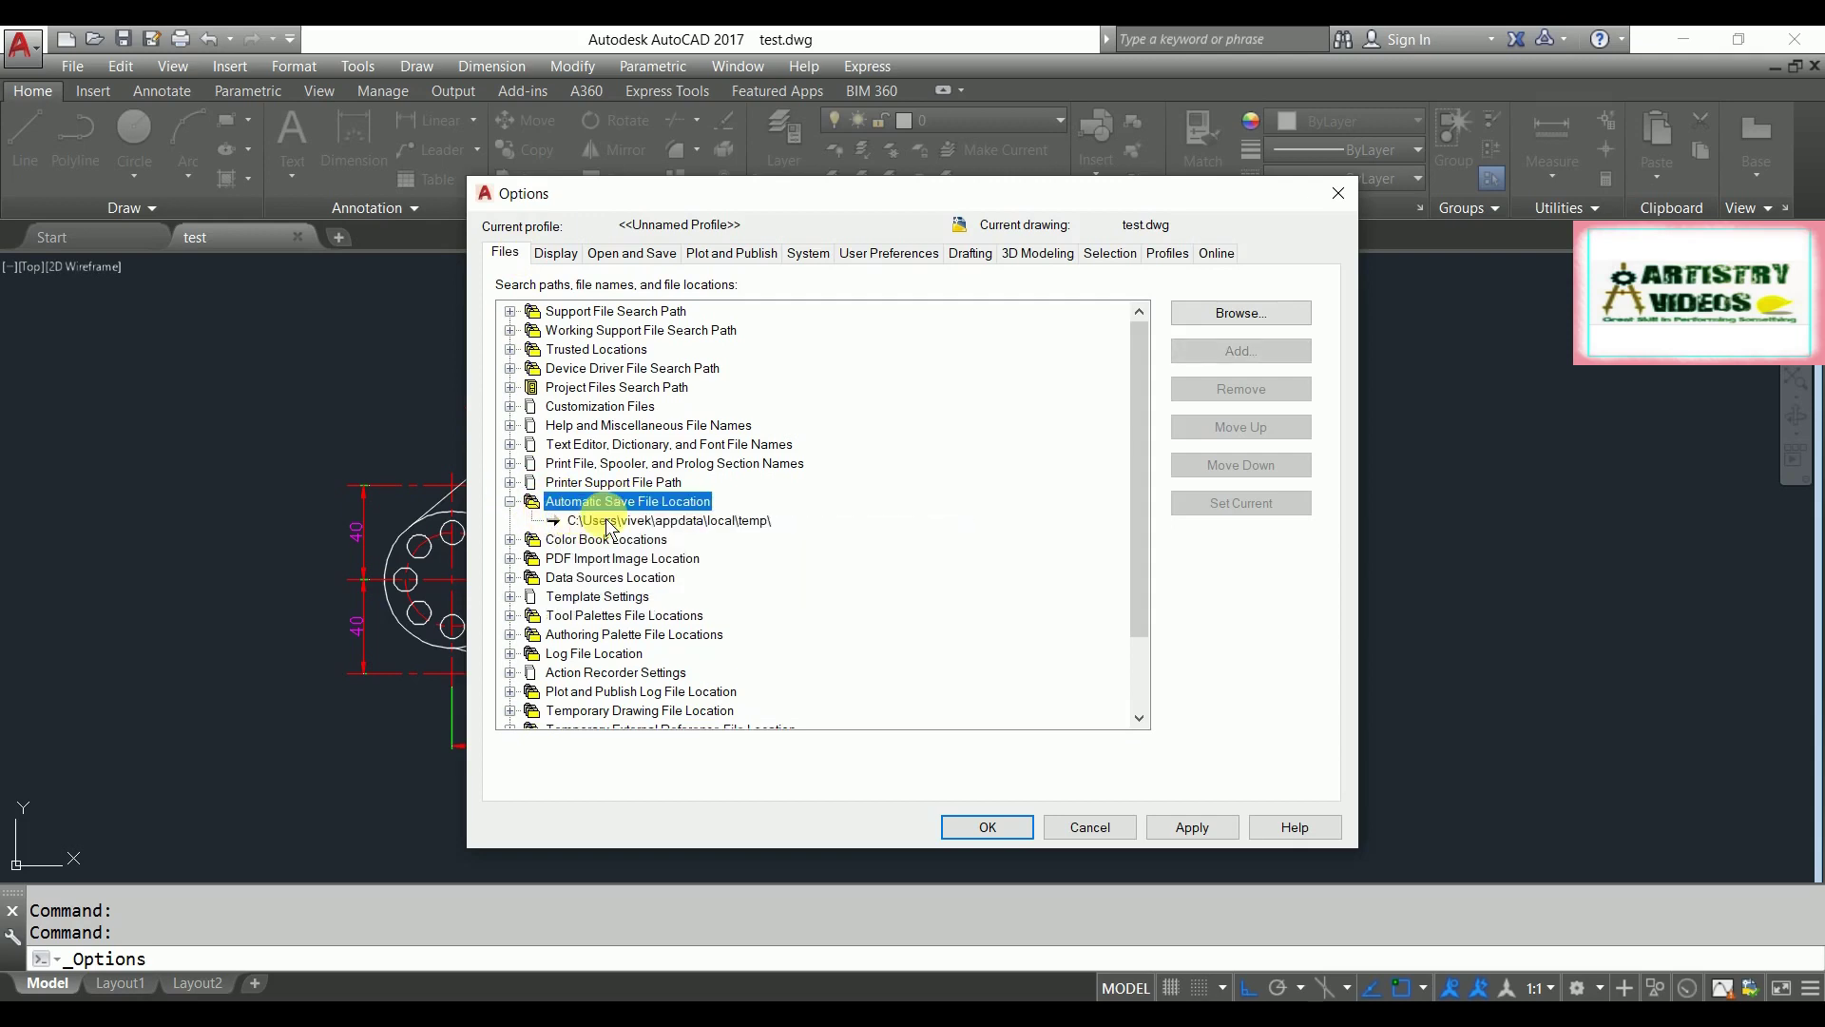
click(677, 521)
click(677, 525)
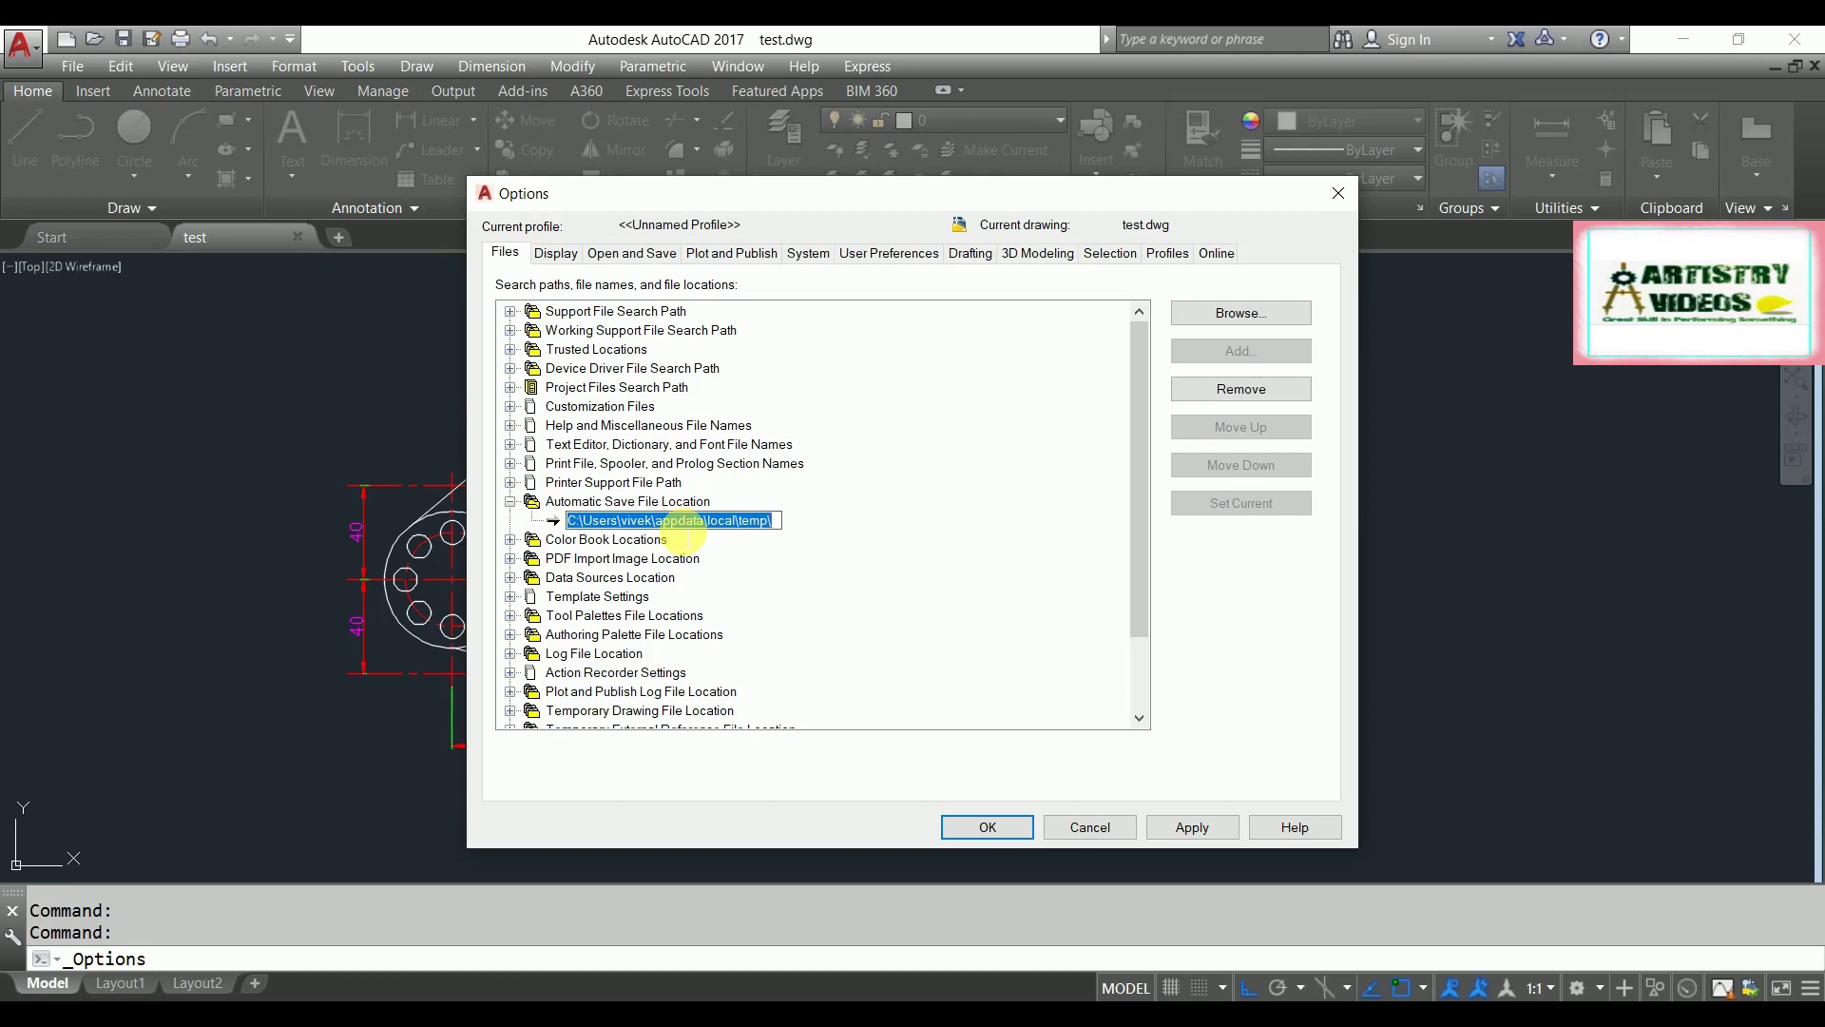
click(891, 544)
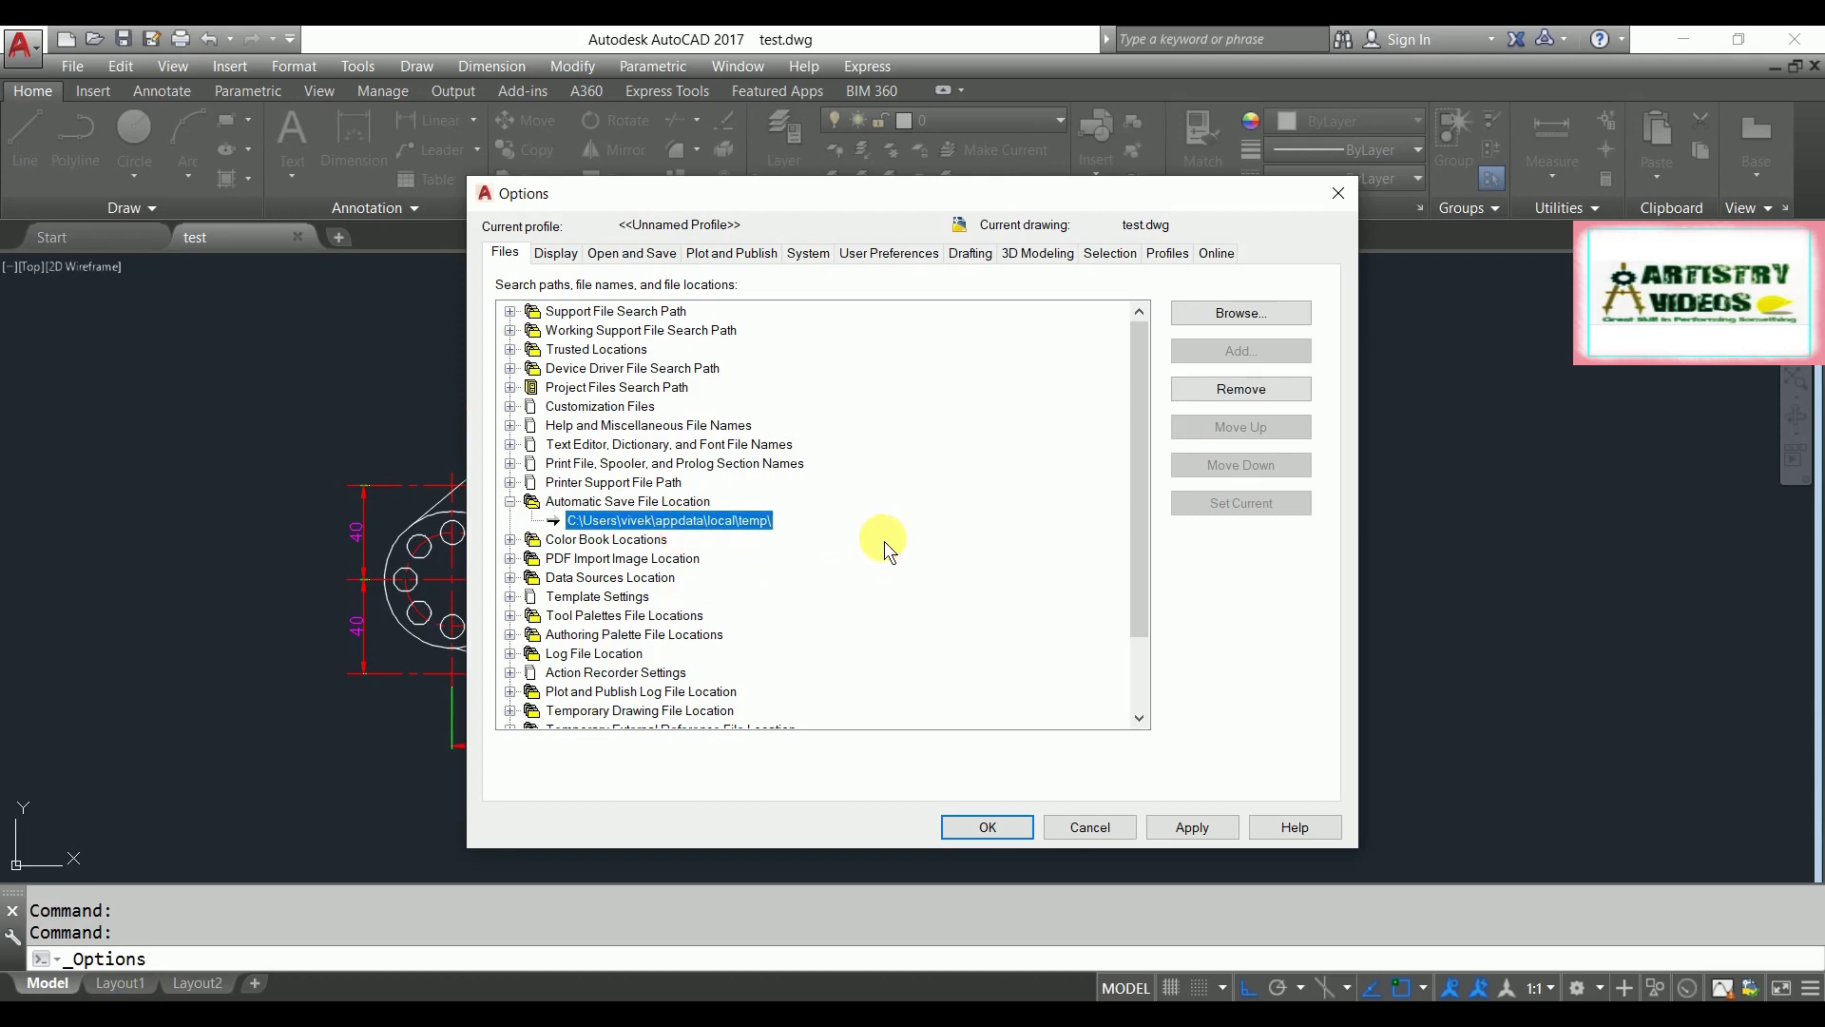
click(617, 257)
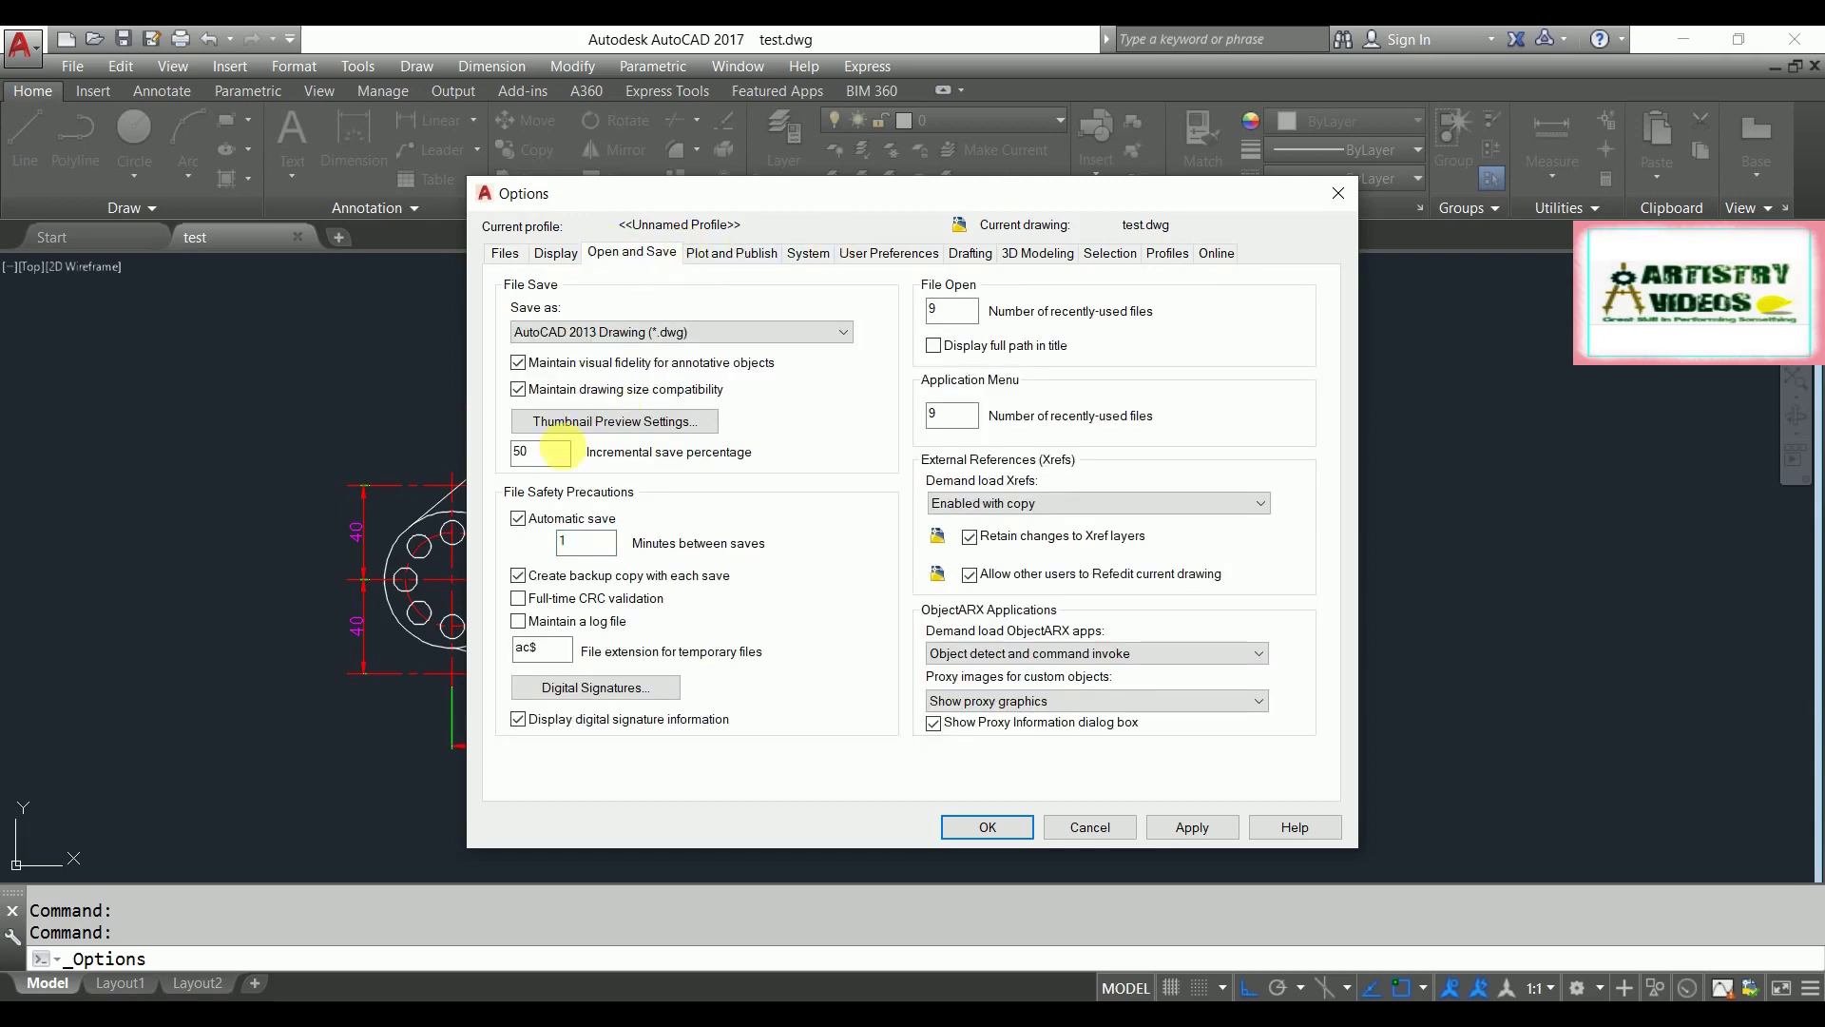
Step: Apply the 1-minute autosave interval and close Options with OK
double_click(569, 542)
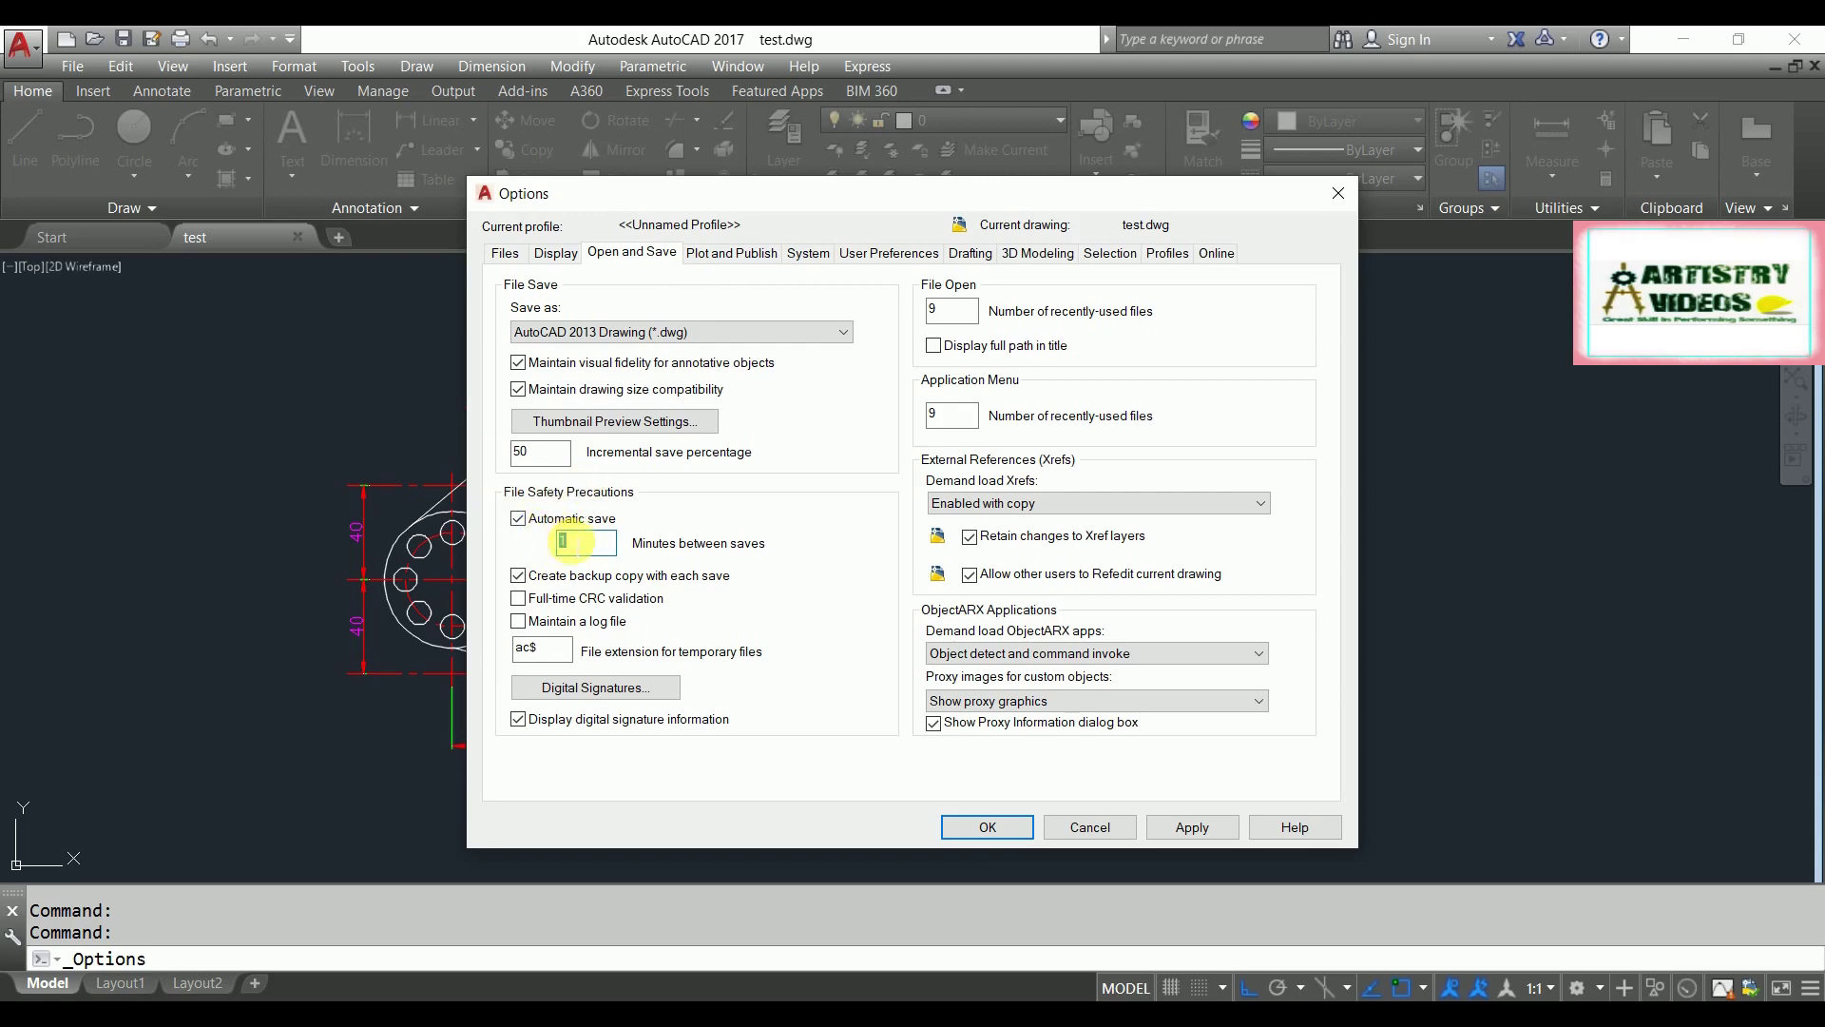
click(1192, 827)
click(988, 827)
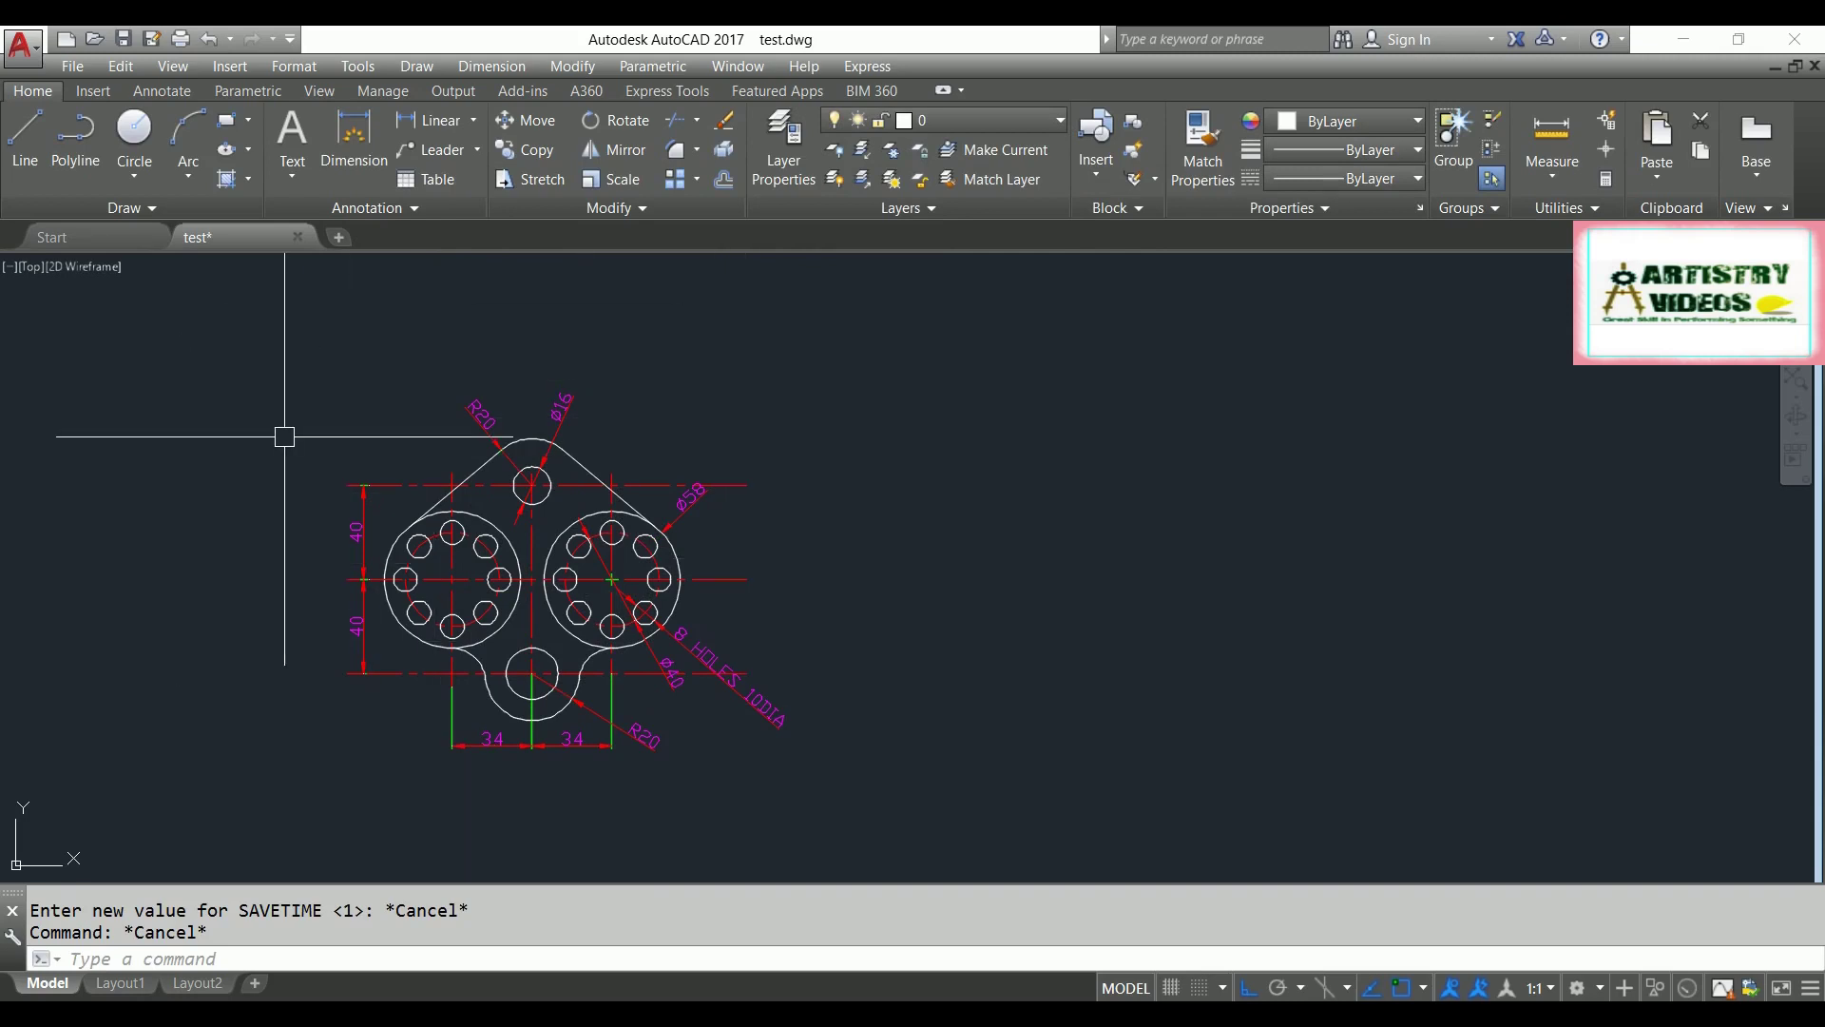
Step: Set the SAVETIME autosave interval to 5 minutes at the command line
text(SAVET)
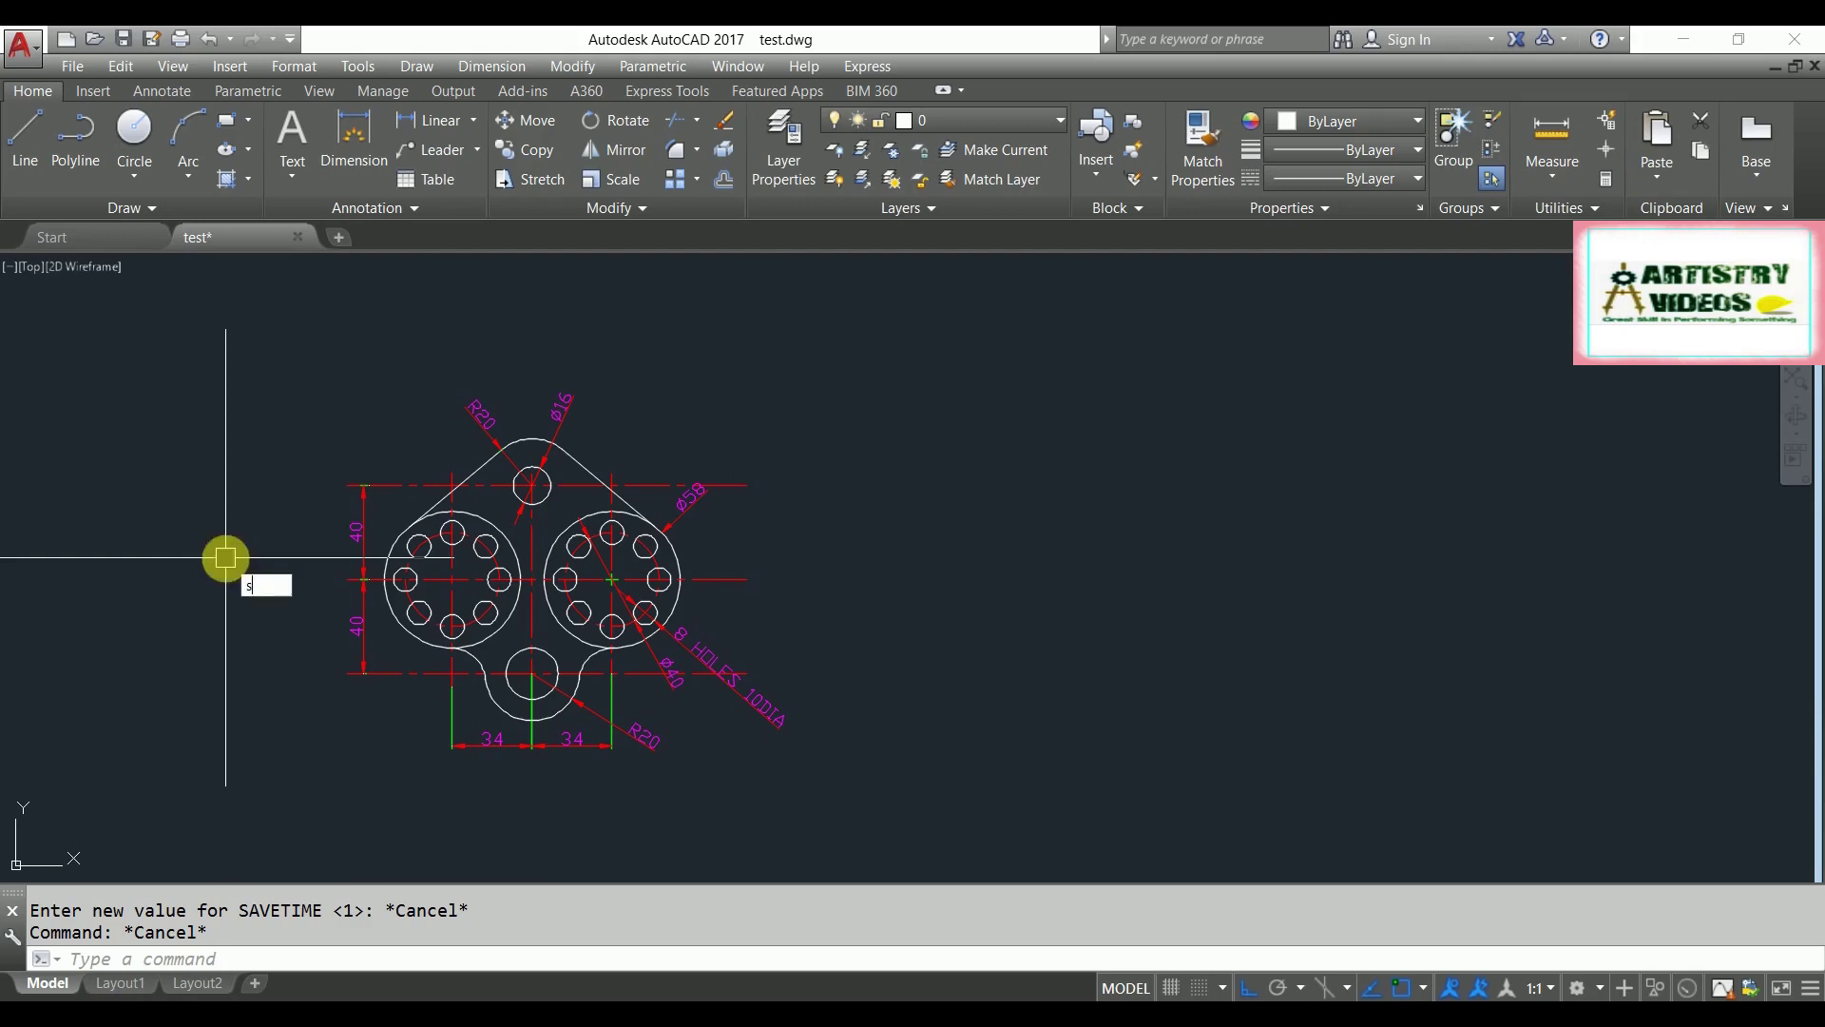
text(IME)
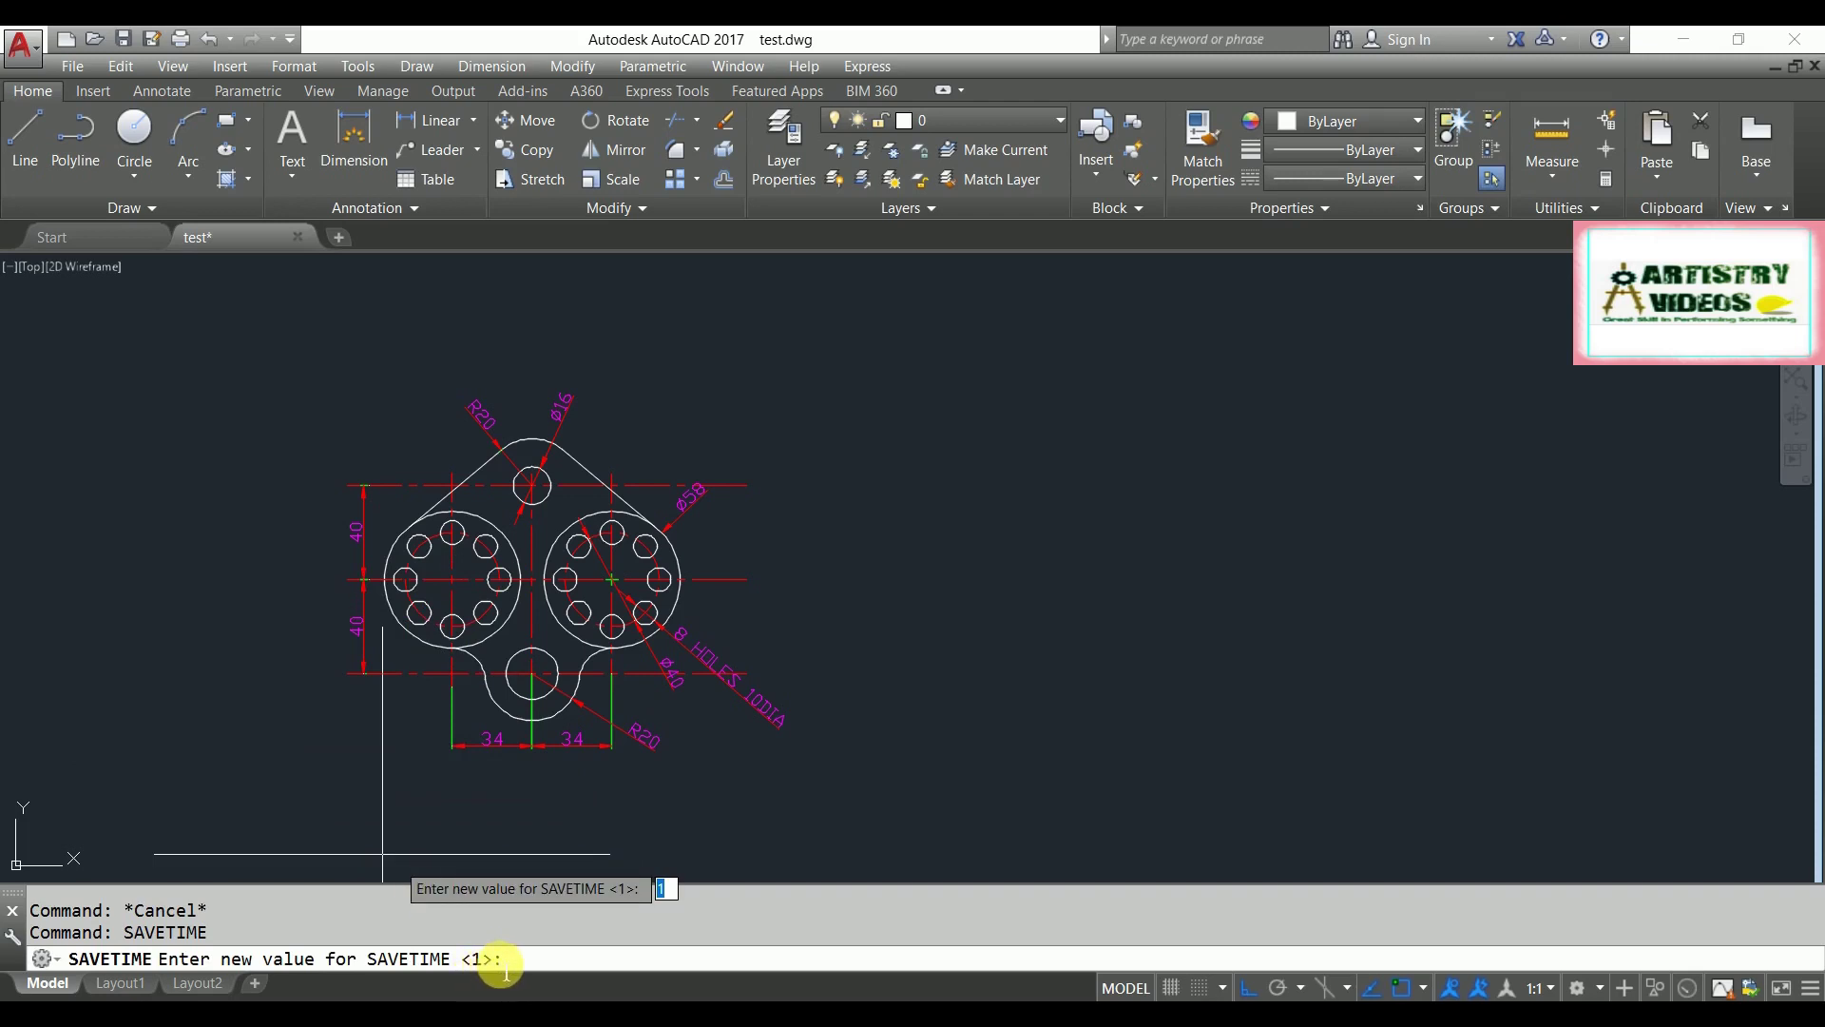
text(5)
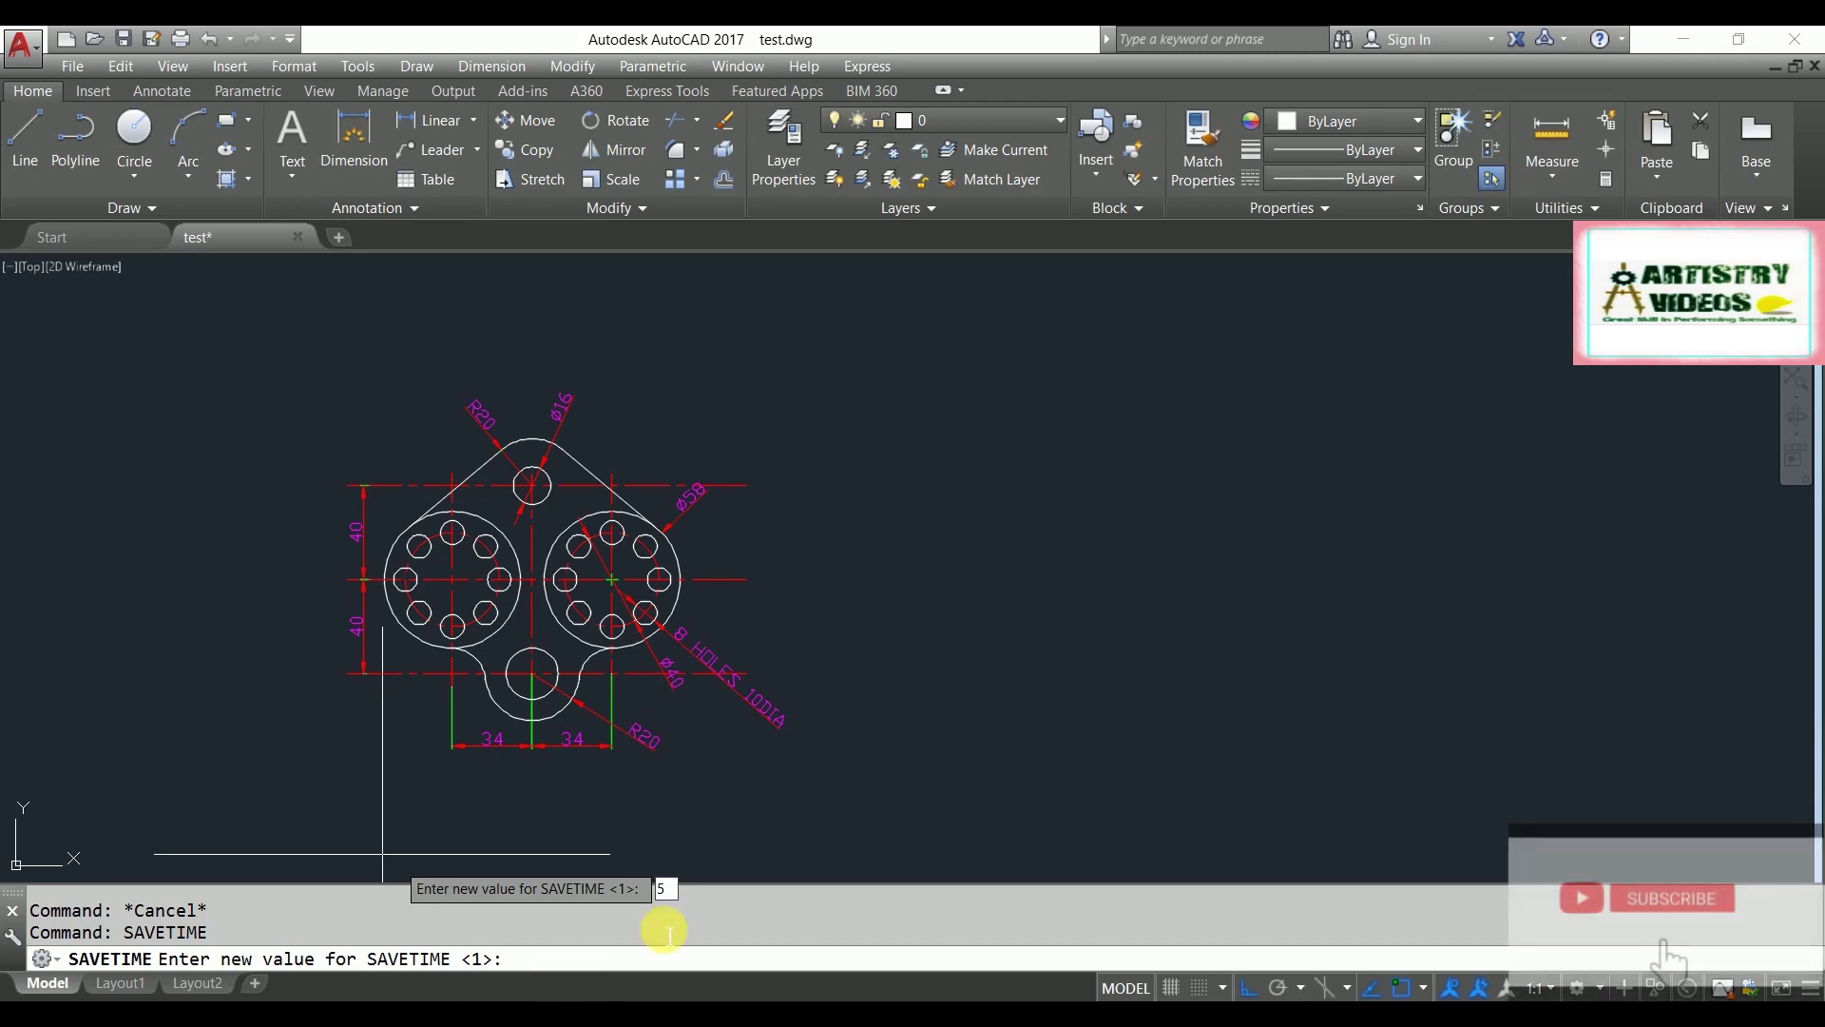
key(Return)
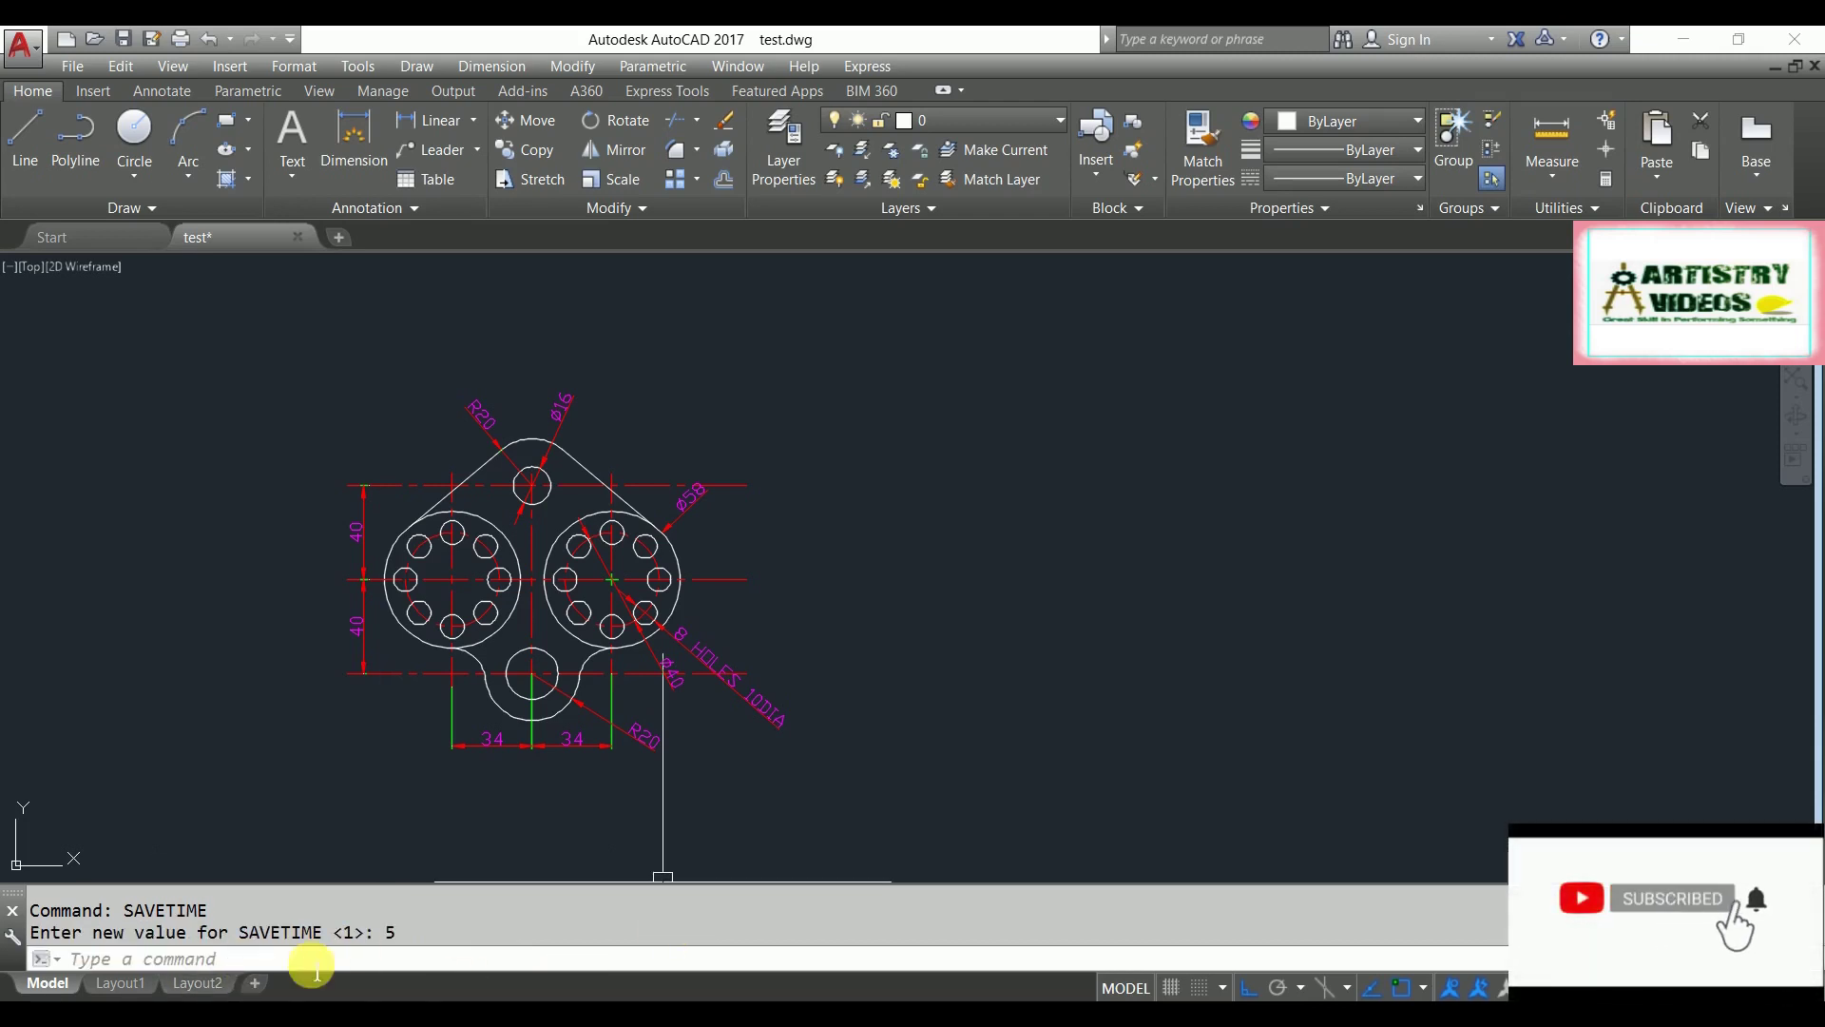
Step: In Options (OP), set minutes between automatic saves to 1 with Automatic save enabled
text(op)
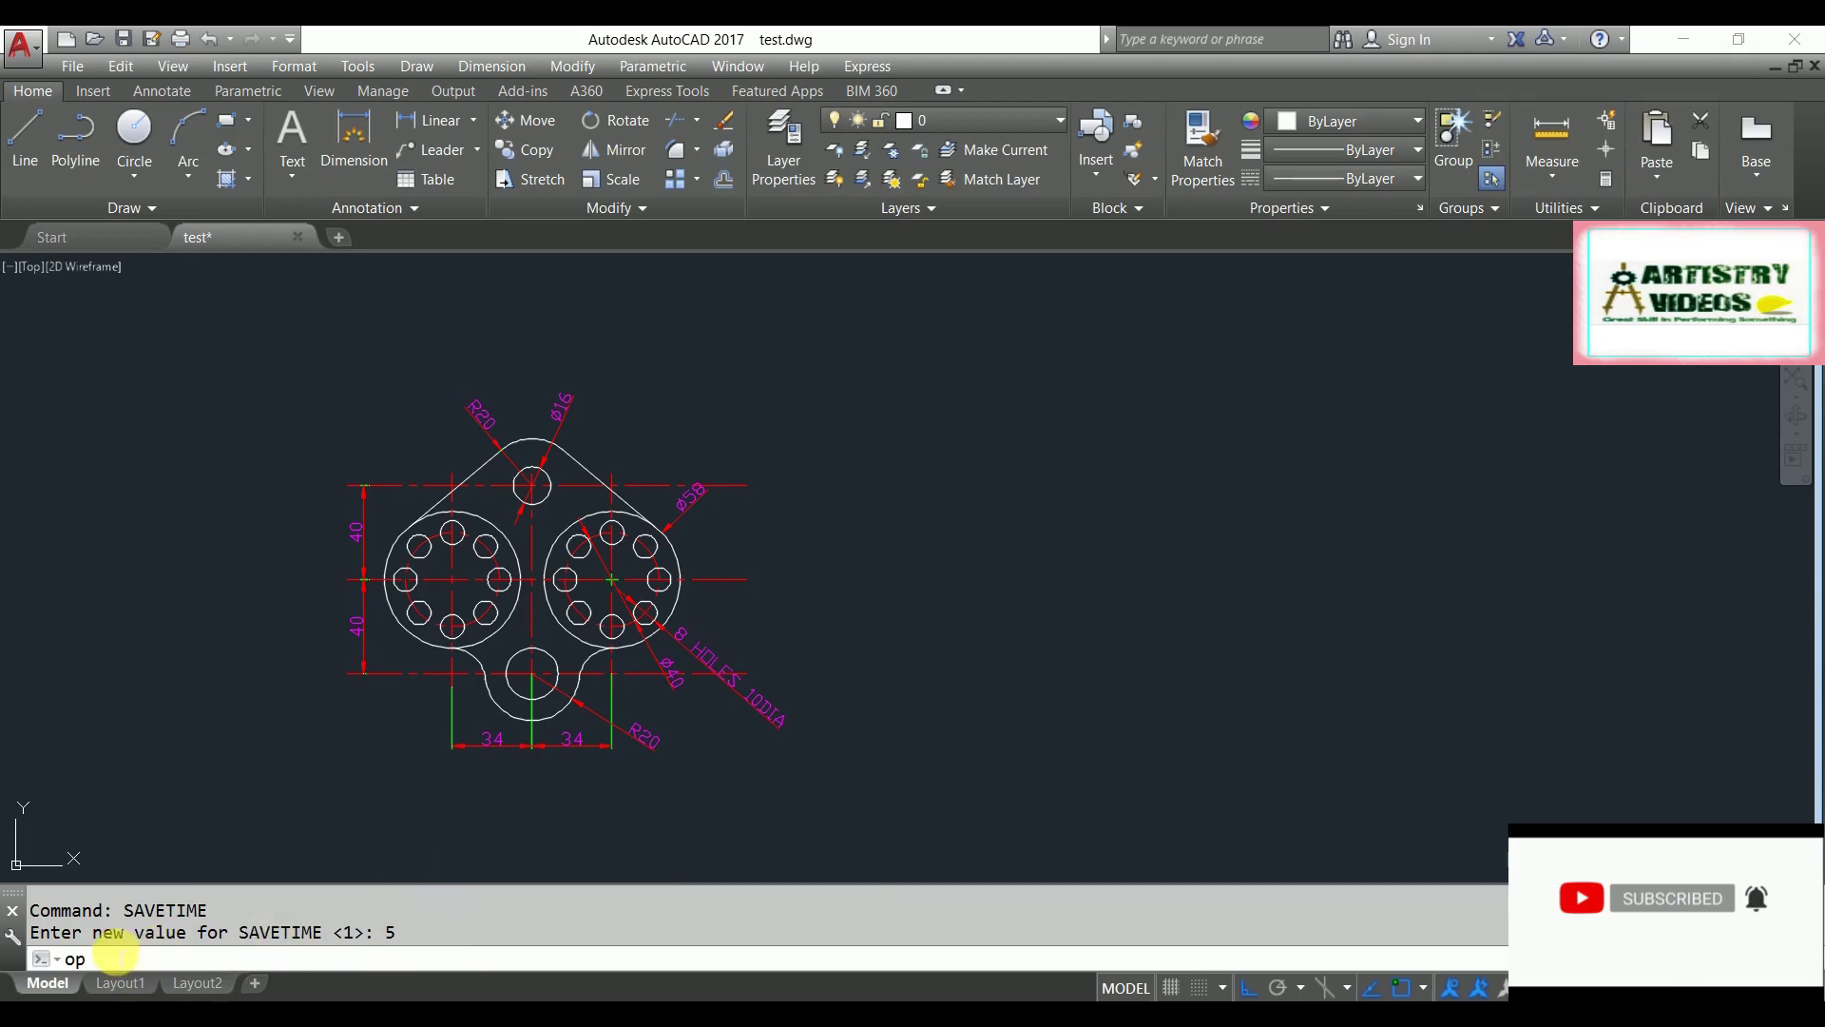
key(Return)
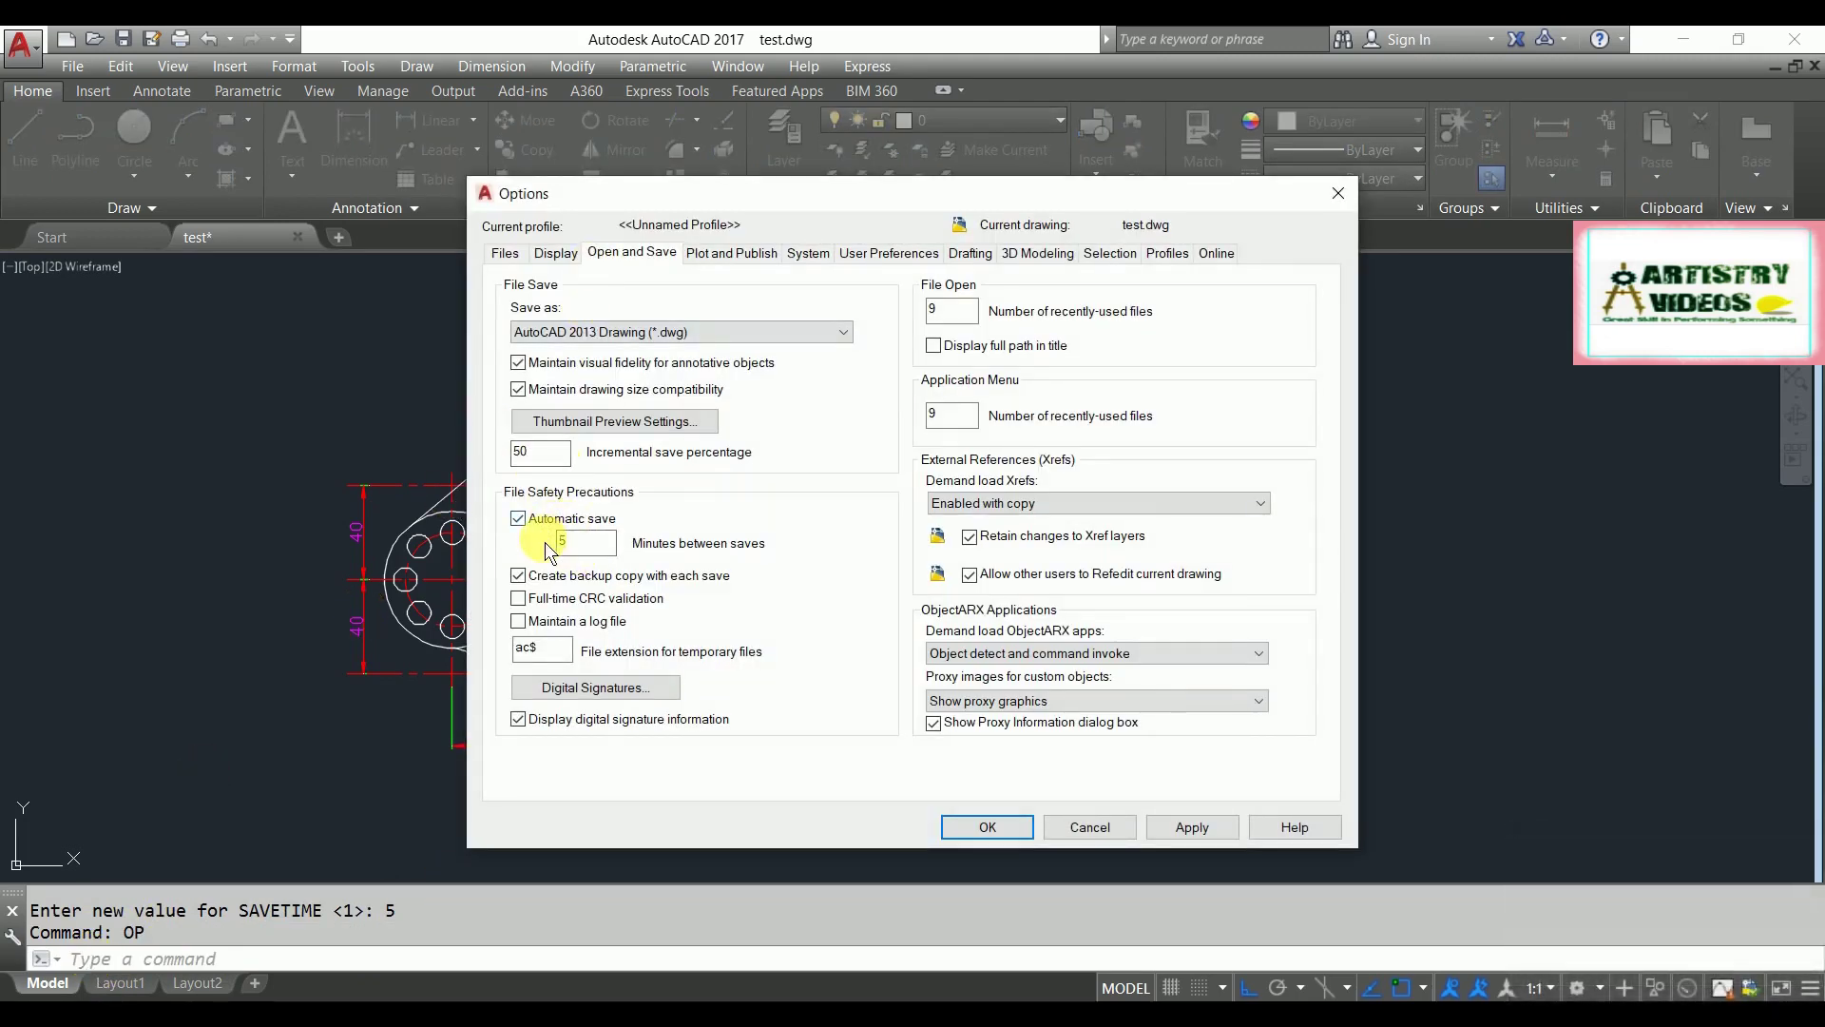
click(591, 556)
double_click(561, 542)
click(597, 521)
click(534, 522)
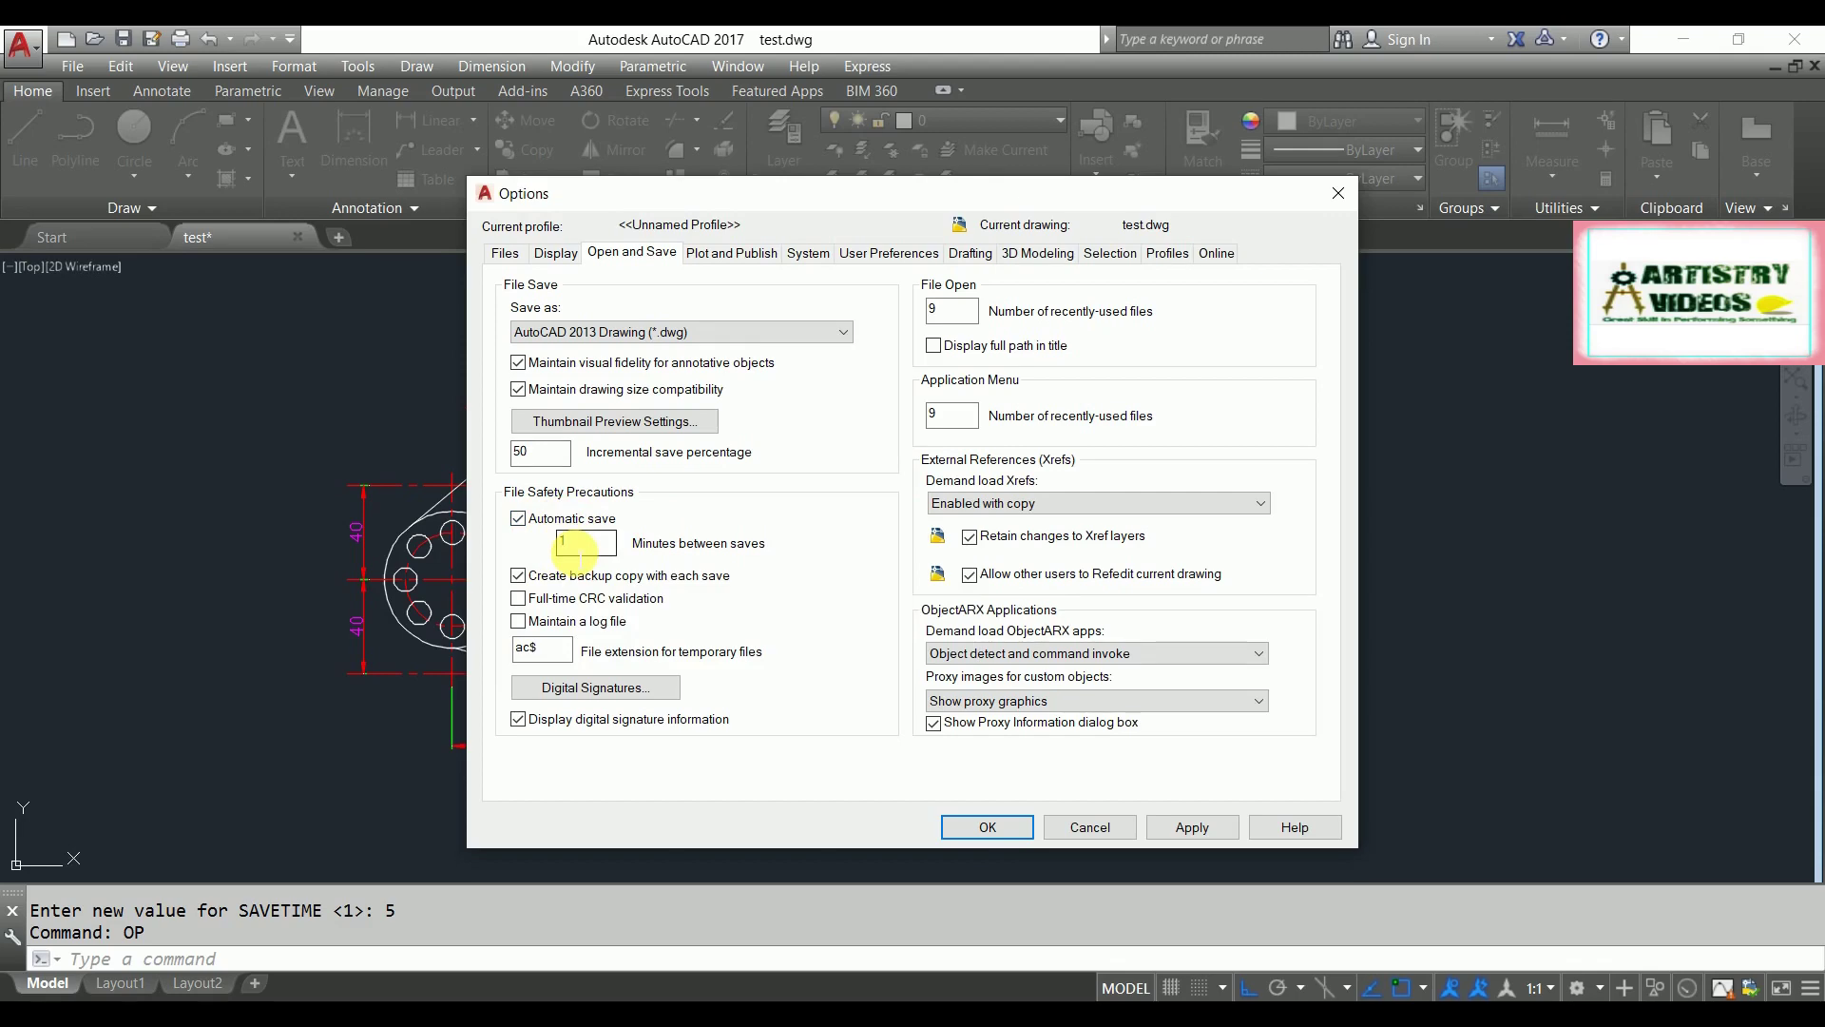
click(1011, 831)
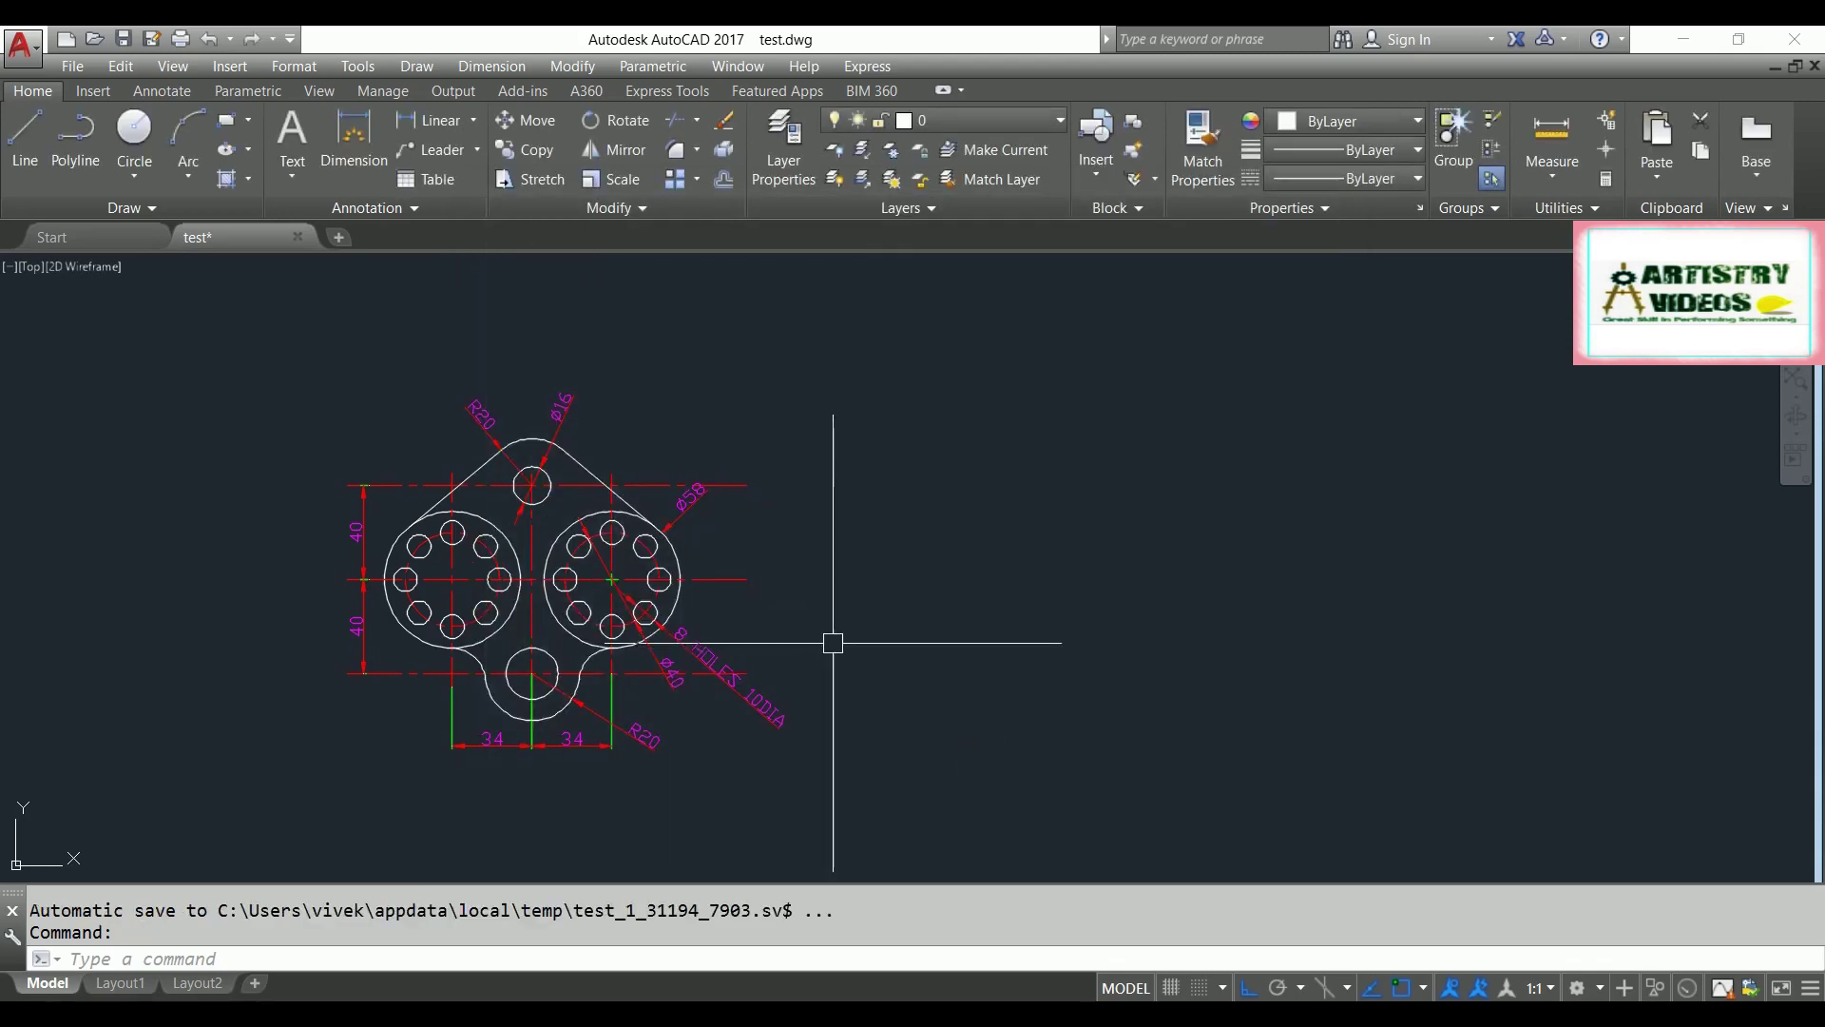
Step: Copy the whole part (CO) and place the copy to the right of the original
click(803, 336)
click(220, 793)
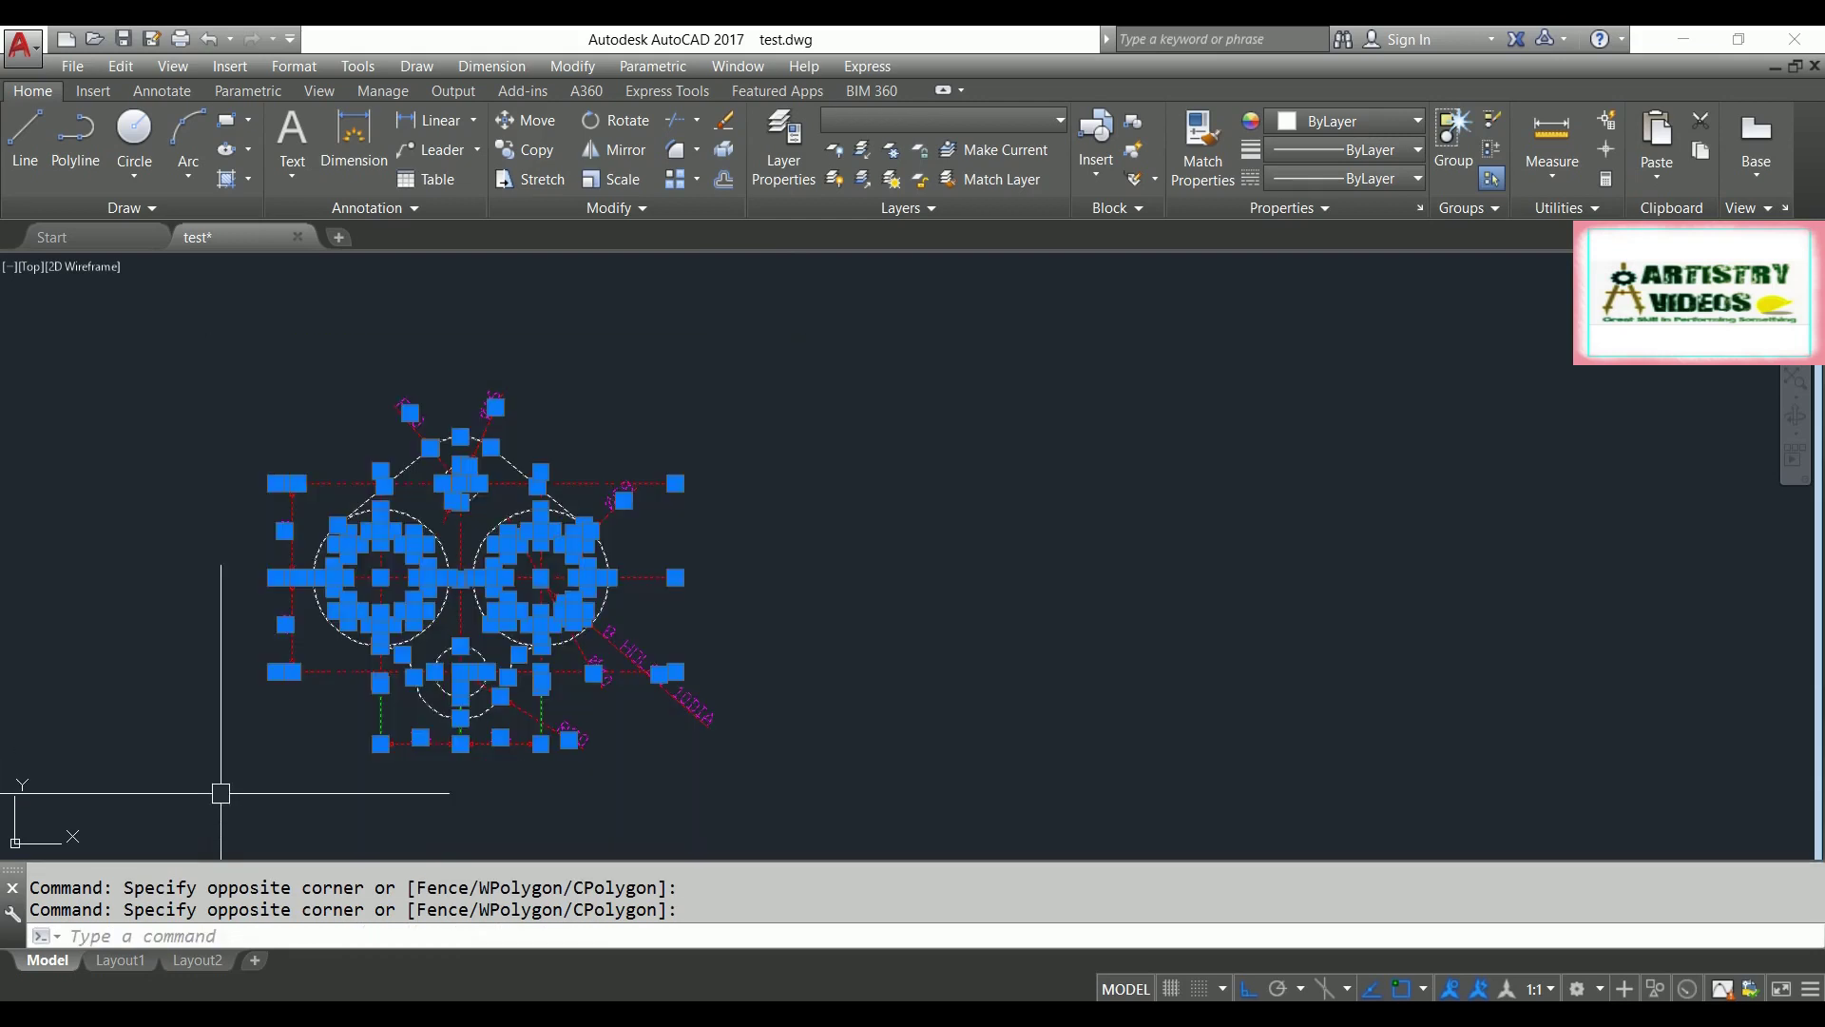
text(co)
key(Return)
click(247, 766)
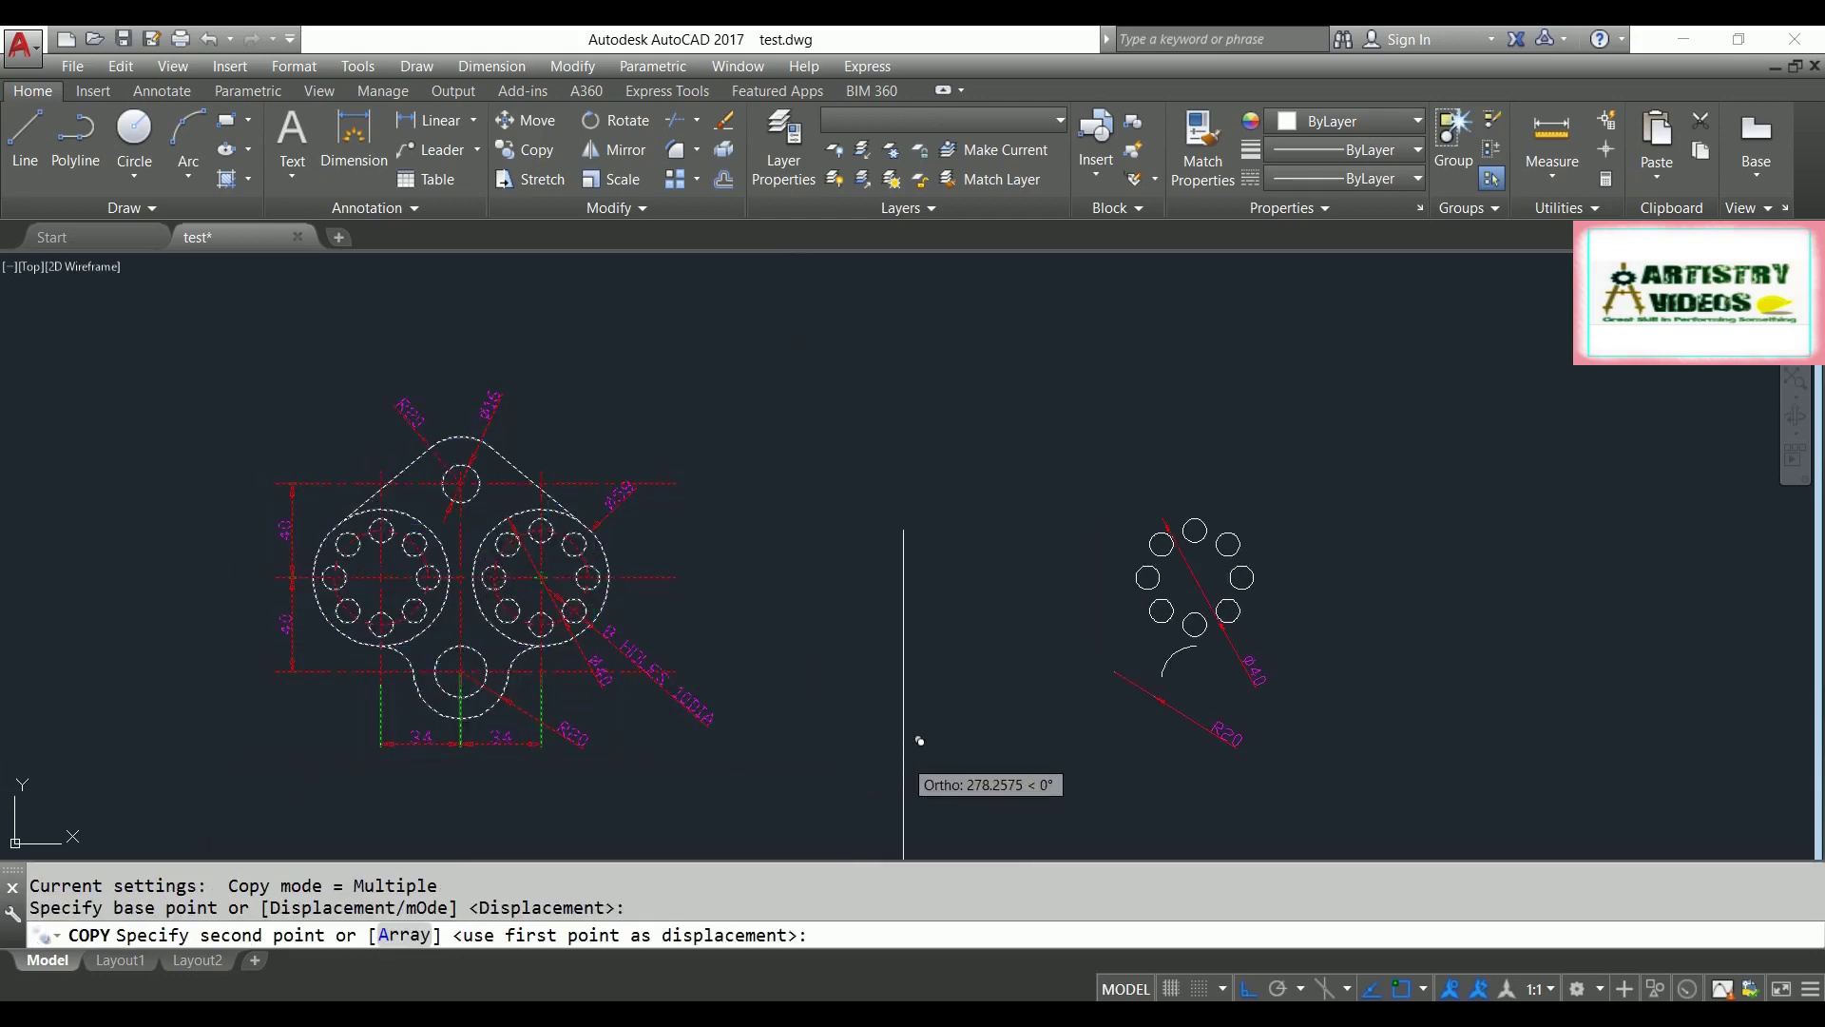
click(919, 739)
key(Return)
middle_drag(997, 731, 884, 745)
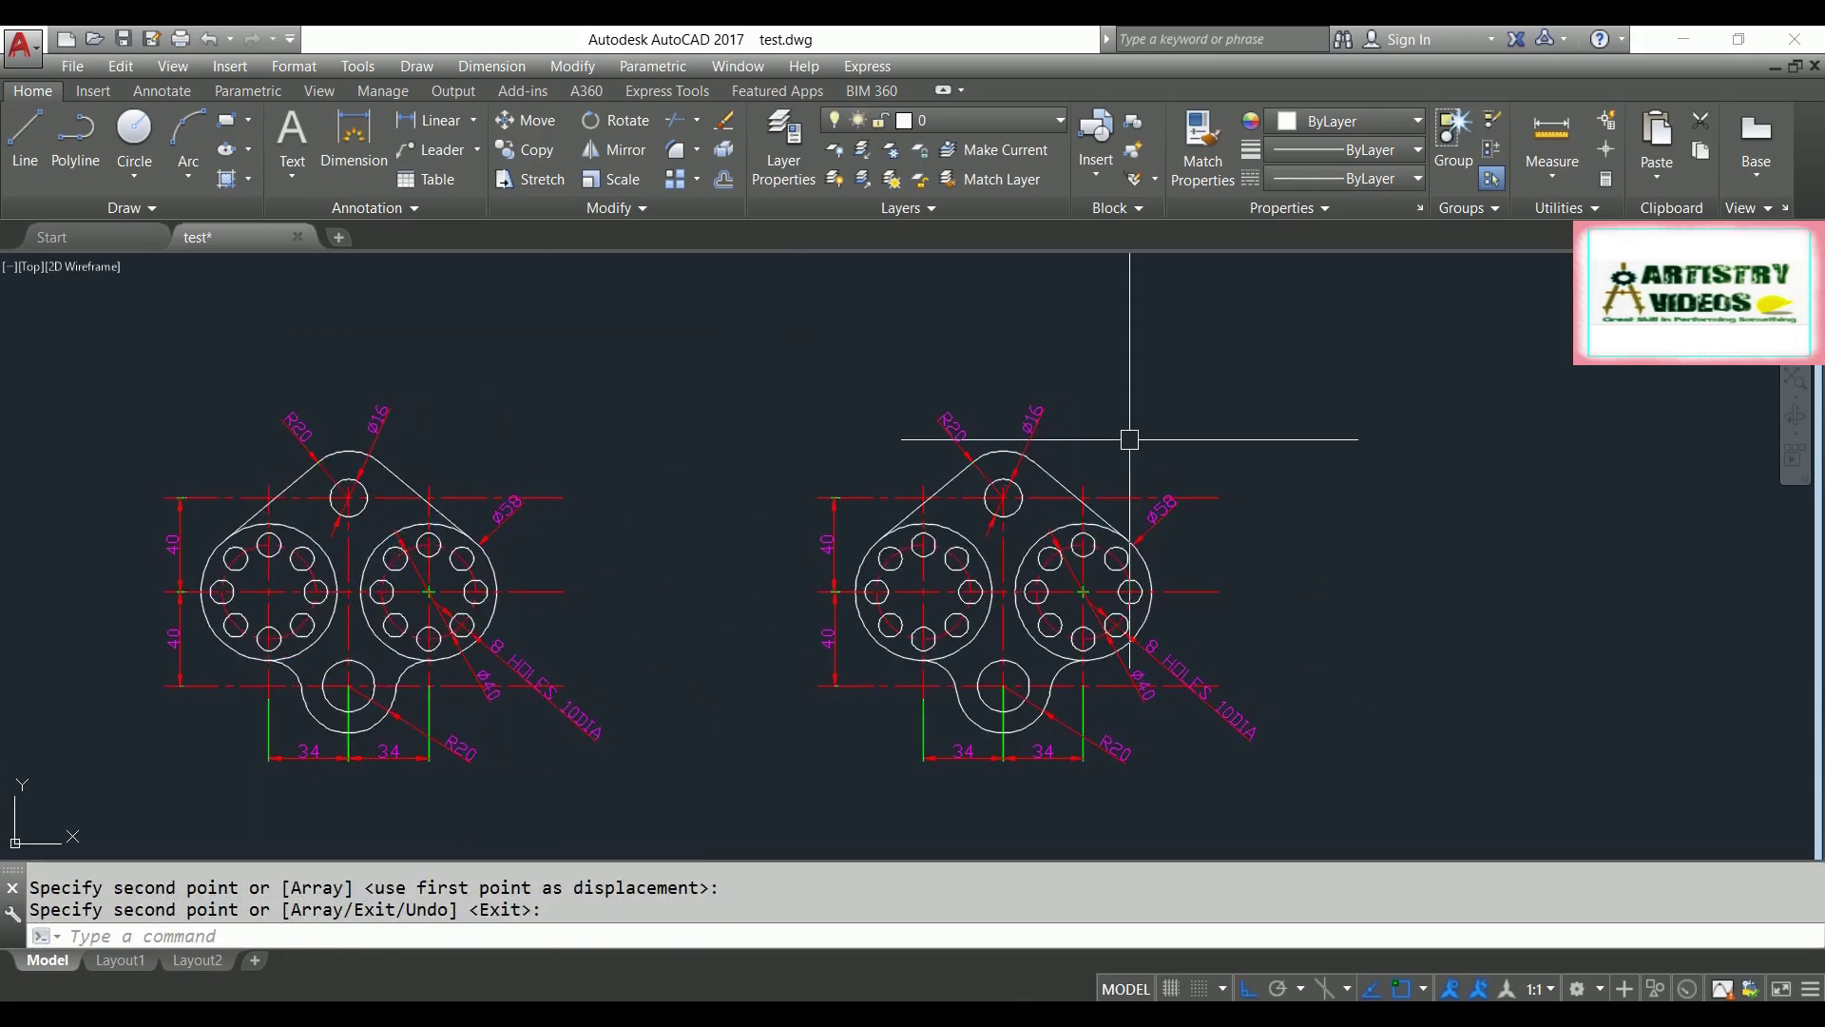
Step: Turn the copied part yellow using the Color dropdown
middle_drag(1129, 440, 1078, 423)
click(1328, 334)
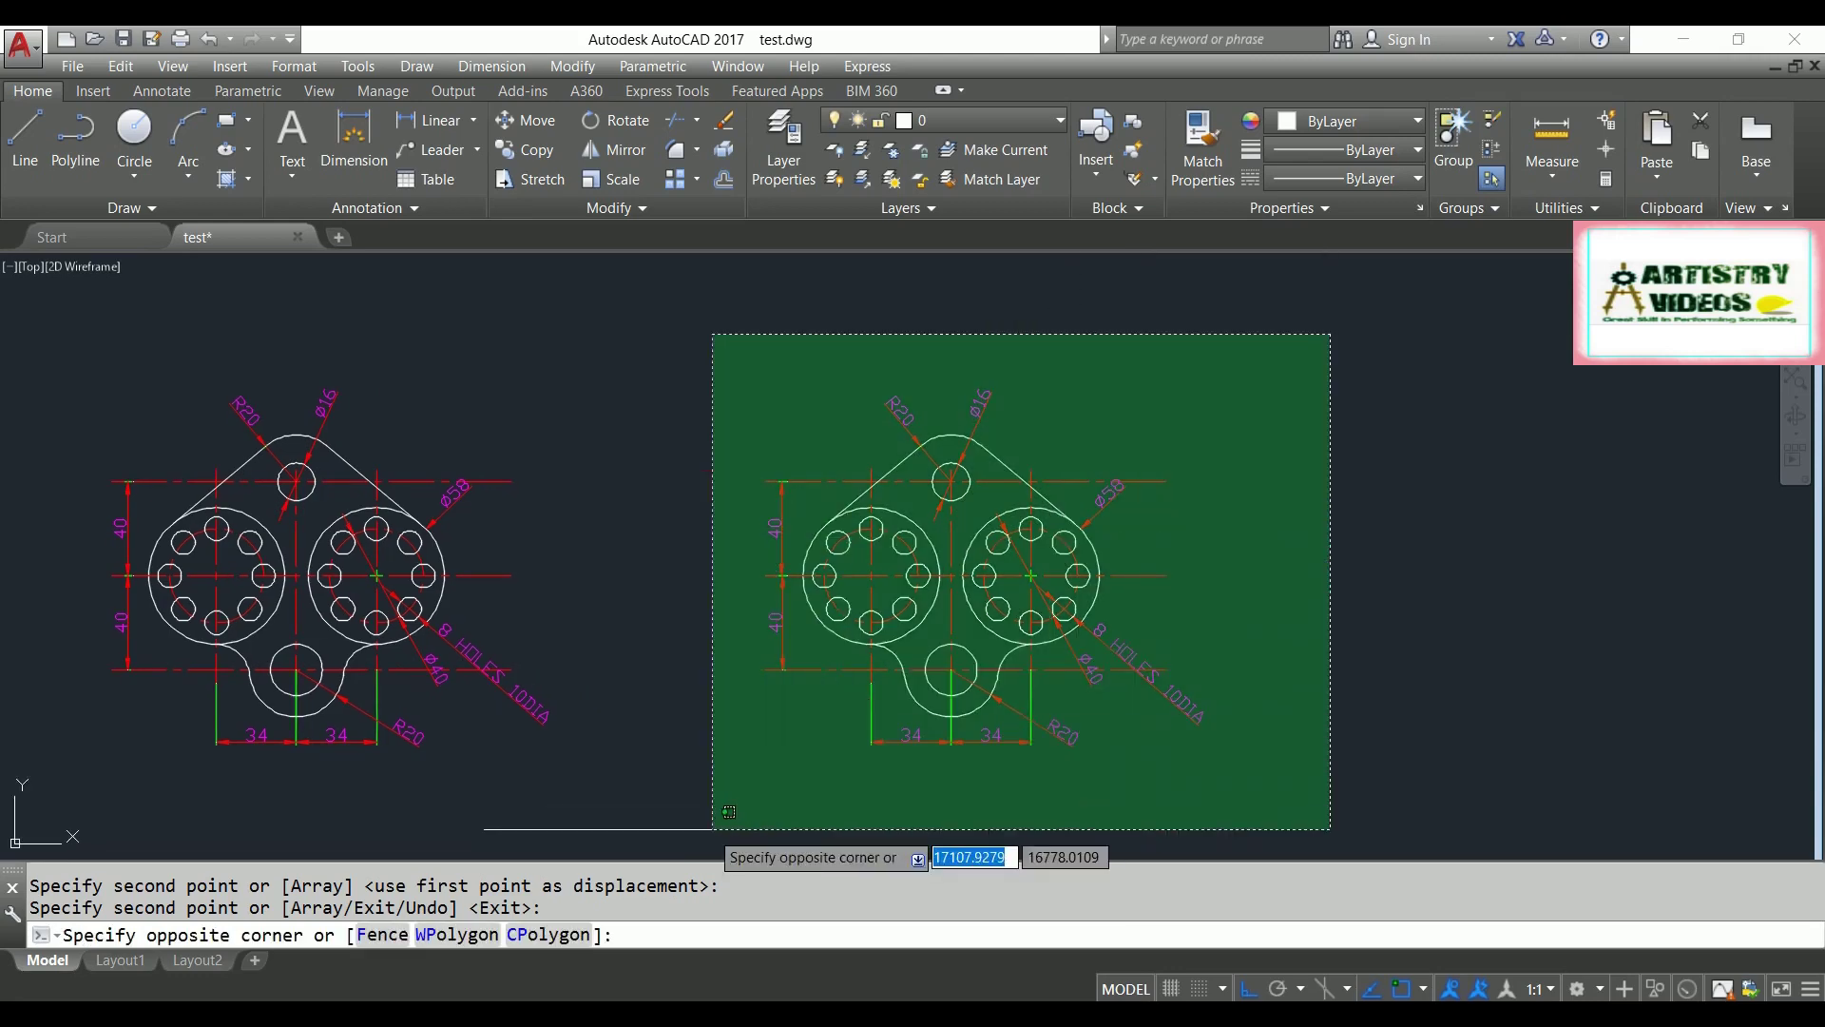
click(708, 796)
click(1316, 118)
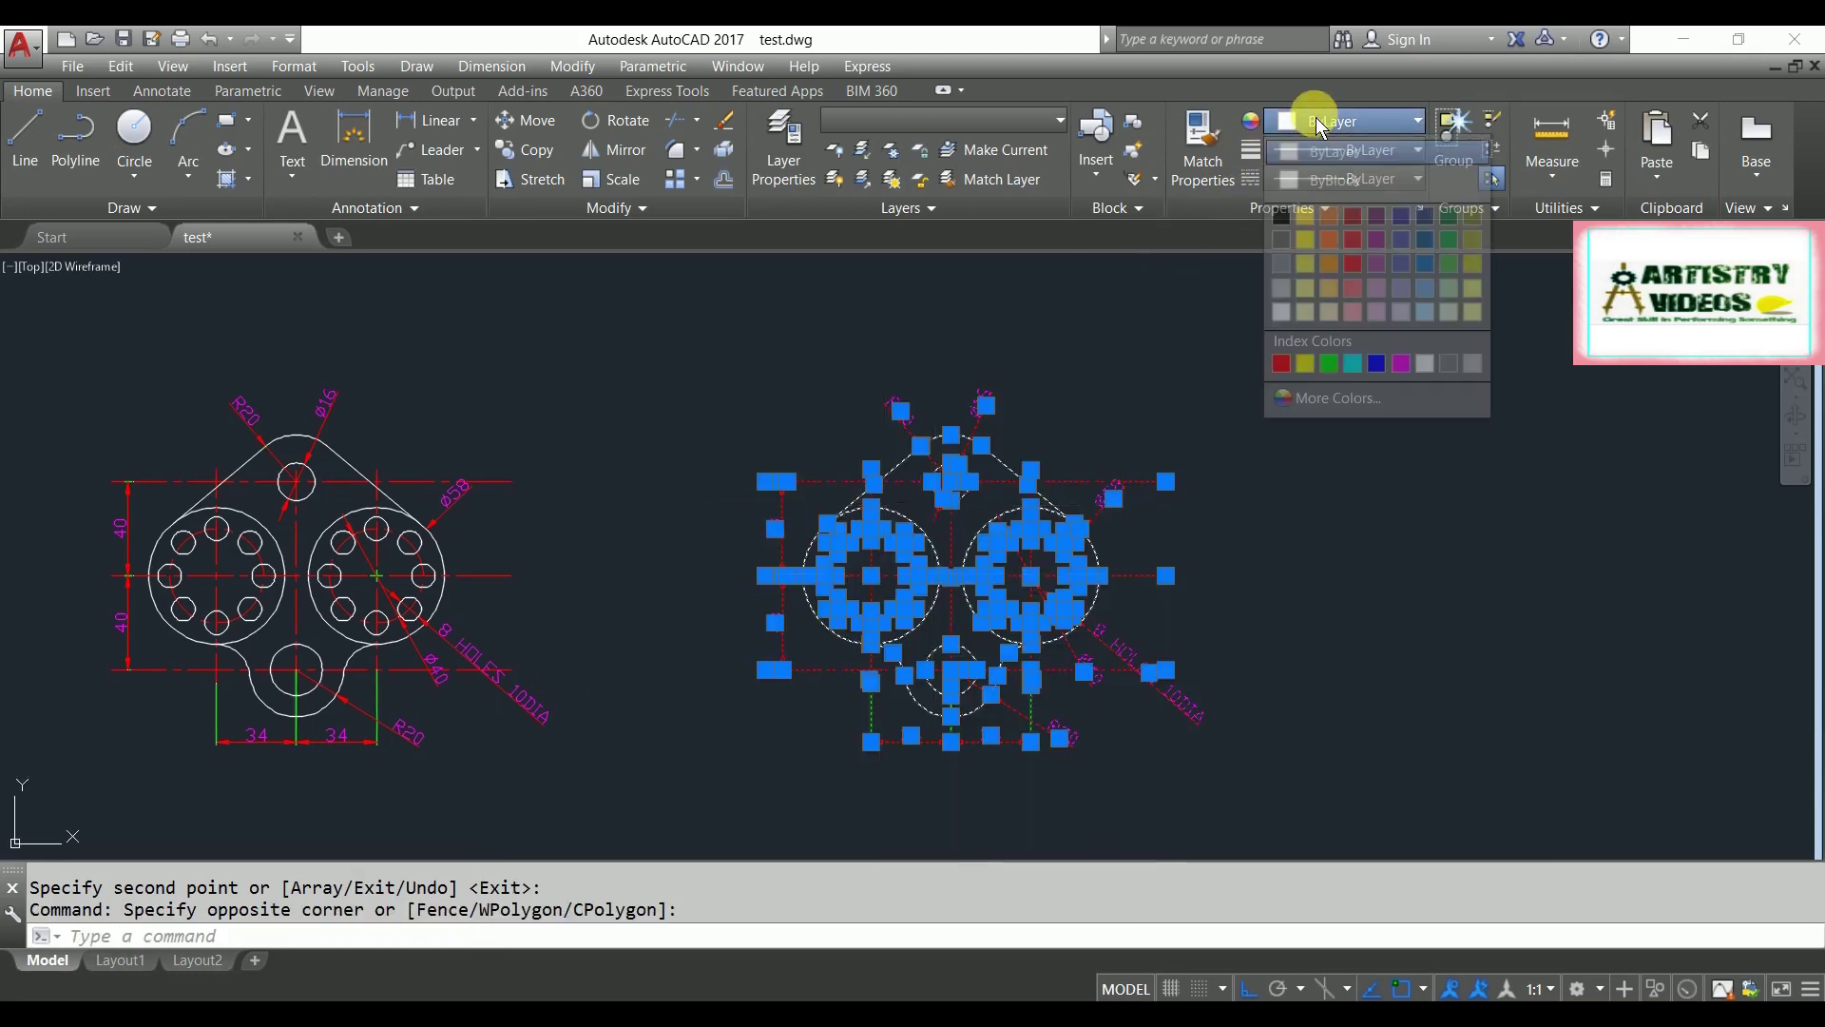
click(1307, 239)
scroll(981, 601, up, 4)
scroll(1173, 538, down, 3)
key(Escape)
key(Escape)
Step: Give the copy's holes and top circle a different colour from the Color dropdown
scroll(811, 479, up, 1)
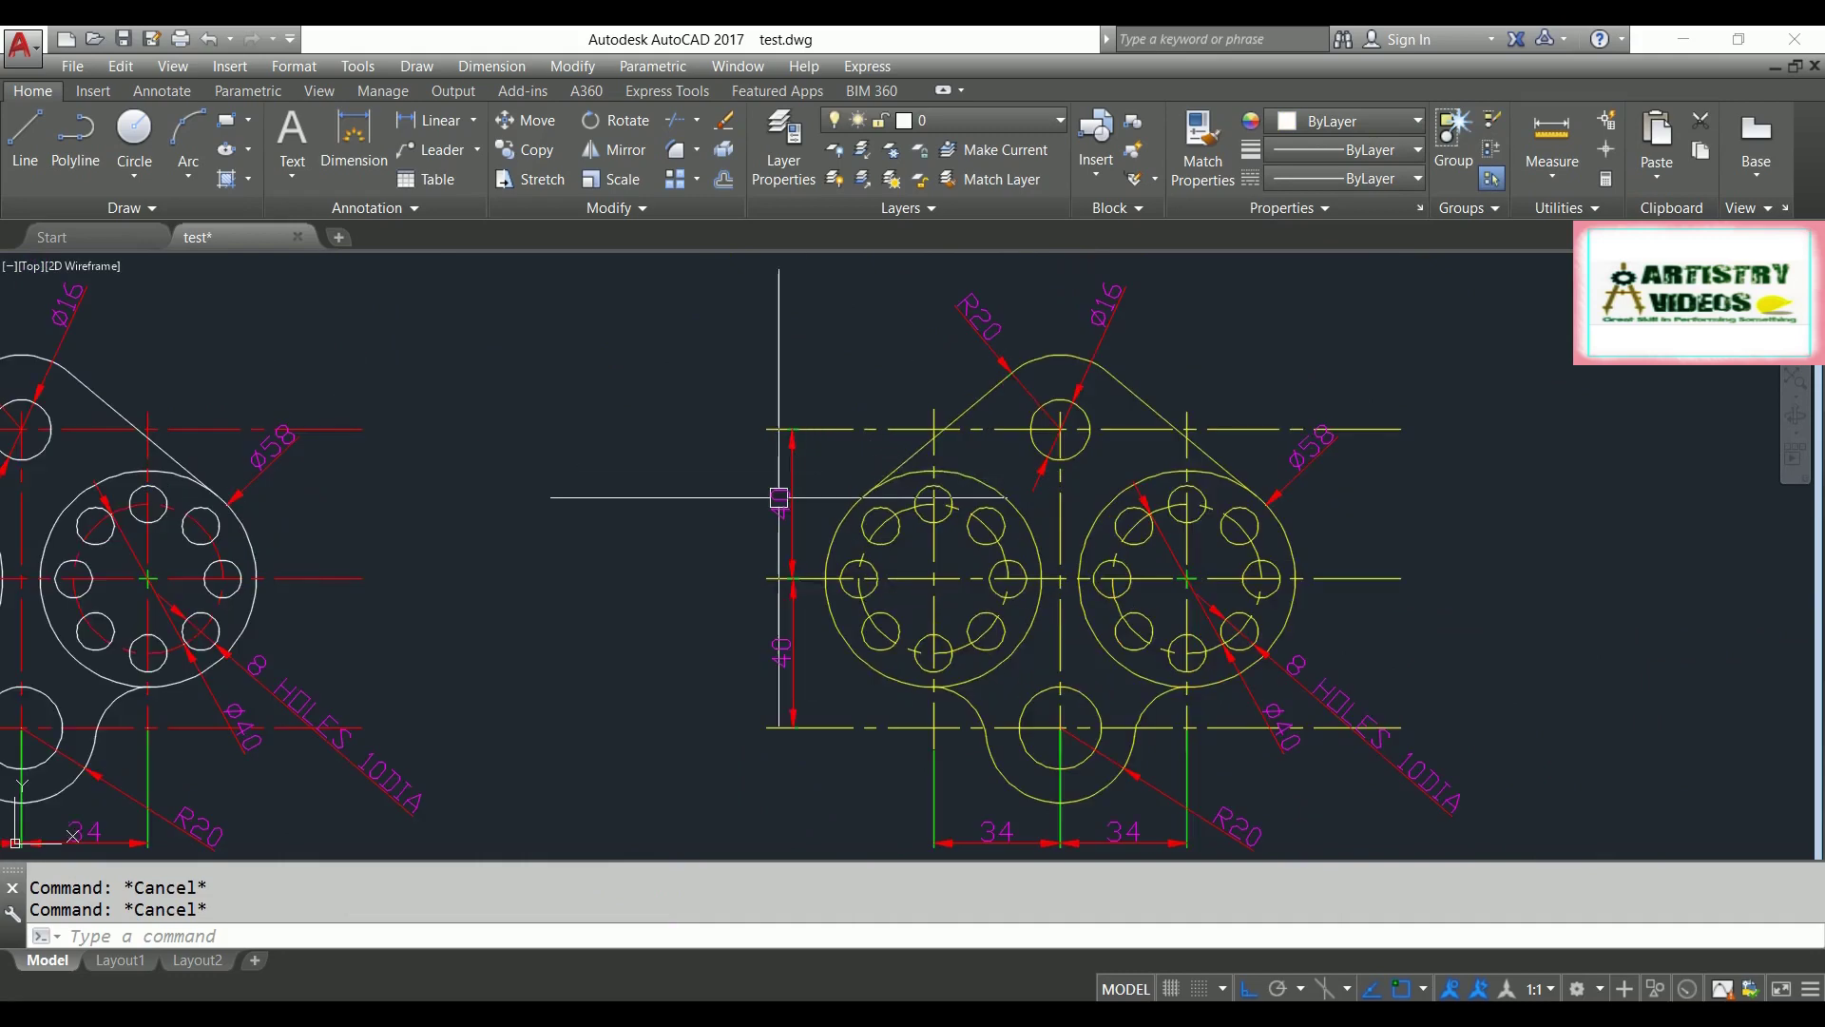
click(811, 479)
click(1007, 677)
click(1033, 393)
click(1067, 469)
click(1284, 676)
scroll(1018, 421, up, 4)
click(1344, 120)
click(1356, 302)
scroll(1138, 463, down, 4)
key(Escape)
Step: Centre both parts in the view and save the drawing with Ctrl+S
scroll(1138, 463, down, 2)
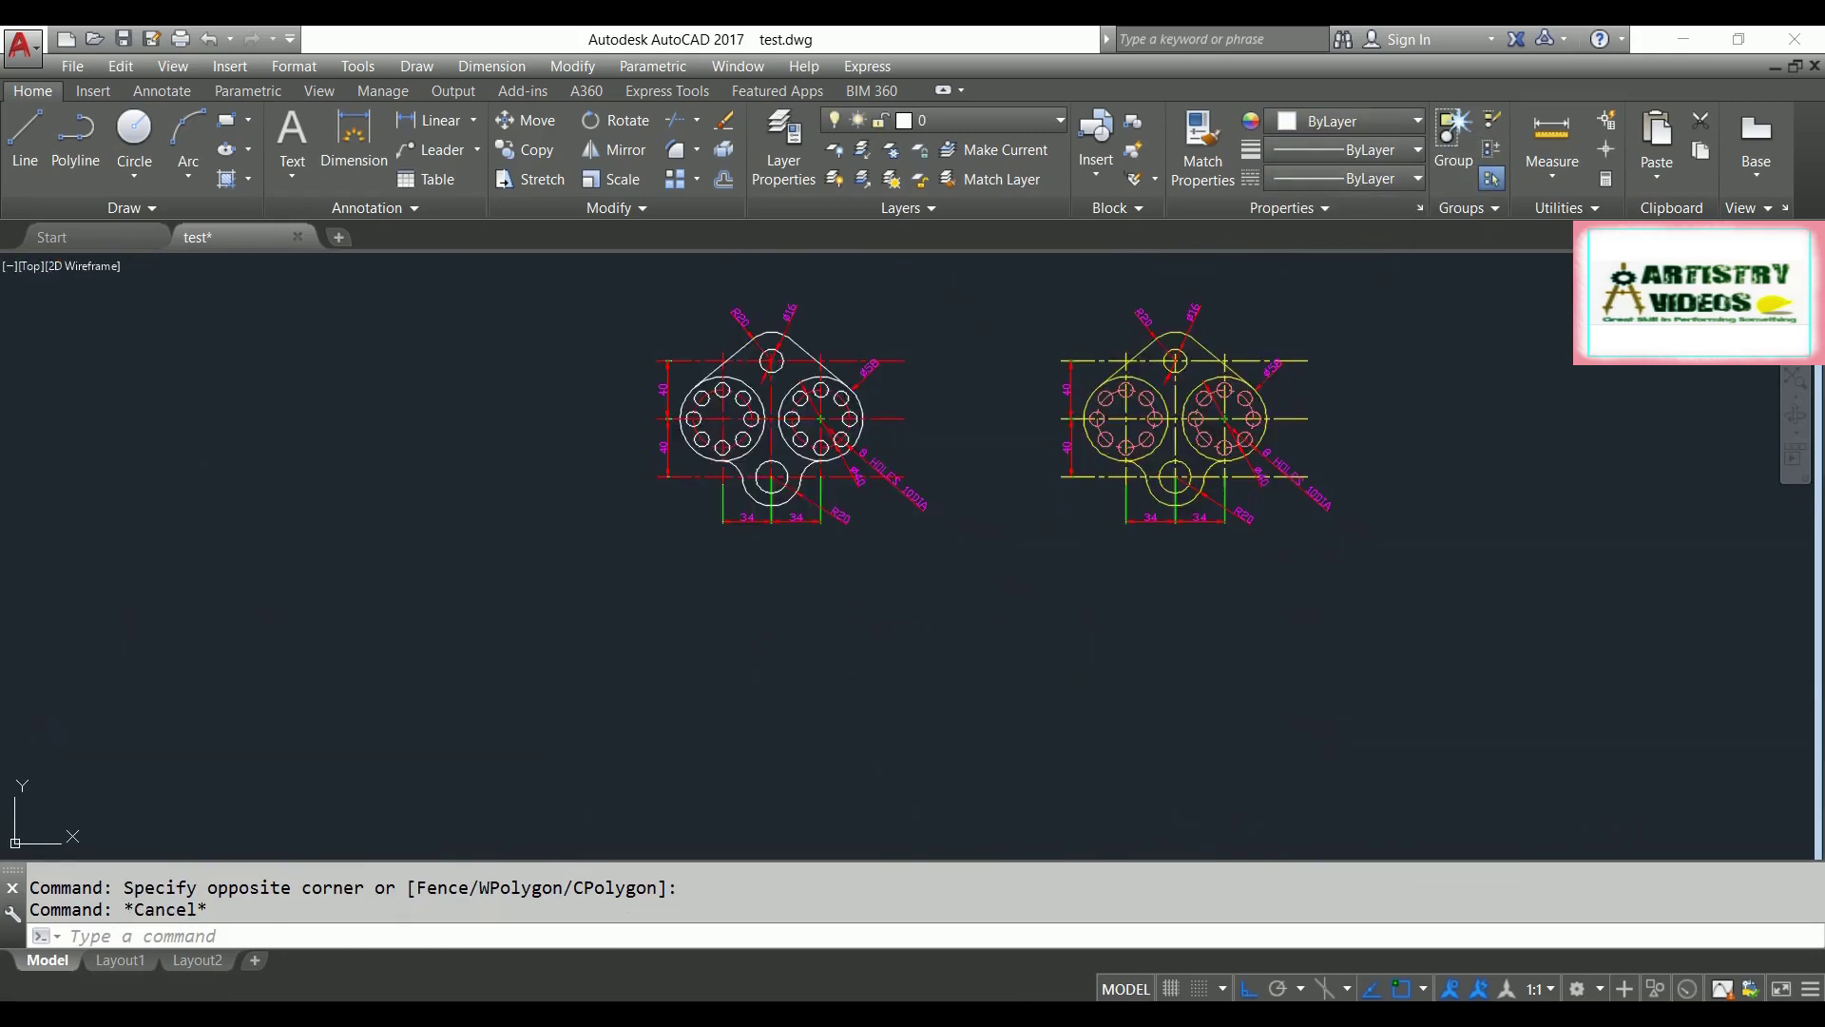
scroll(1138, 463, up, 2)
middle_drag(1138, 463, 1097, 581)
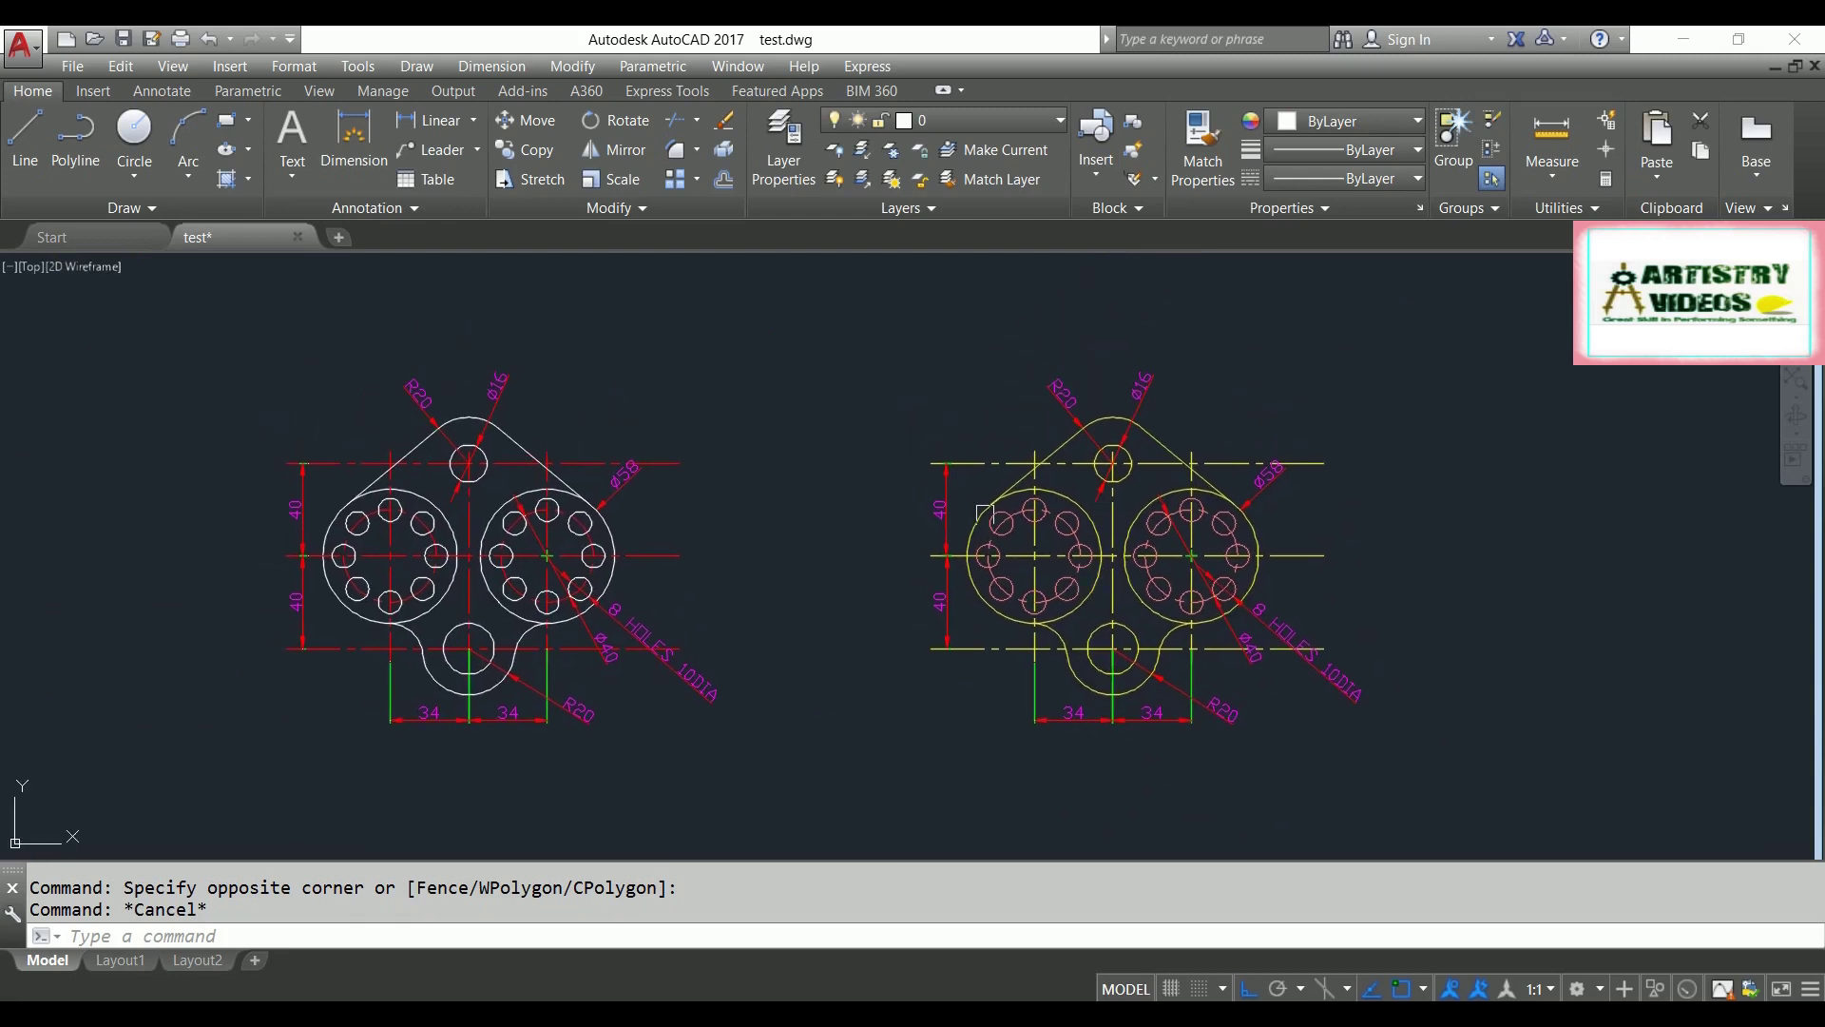
key(Escape)
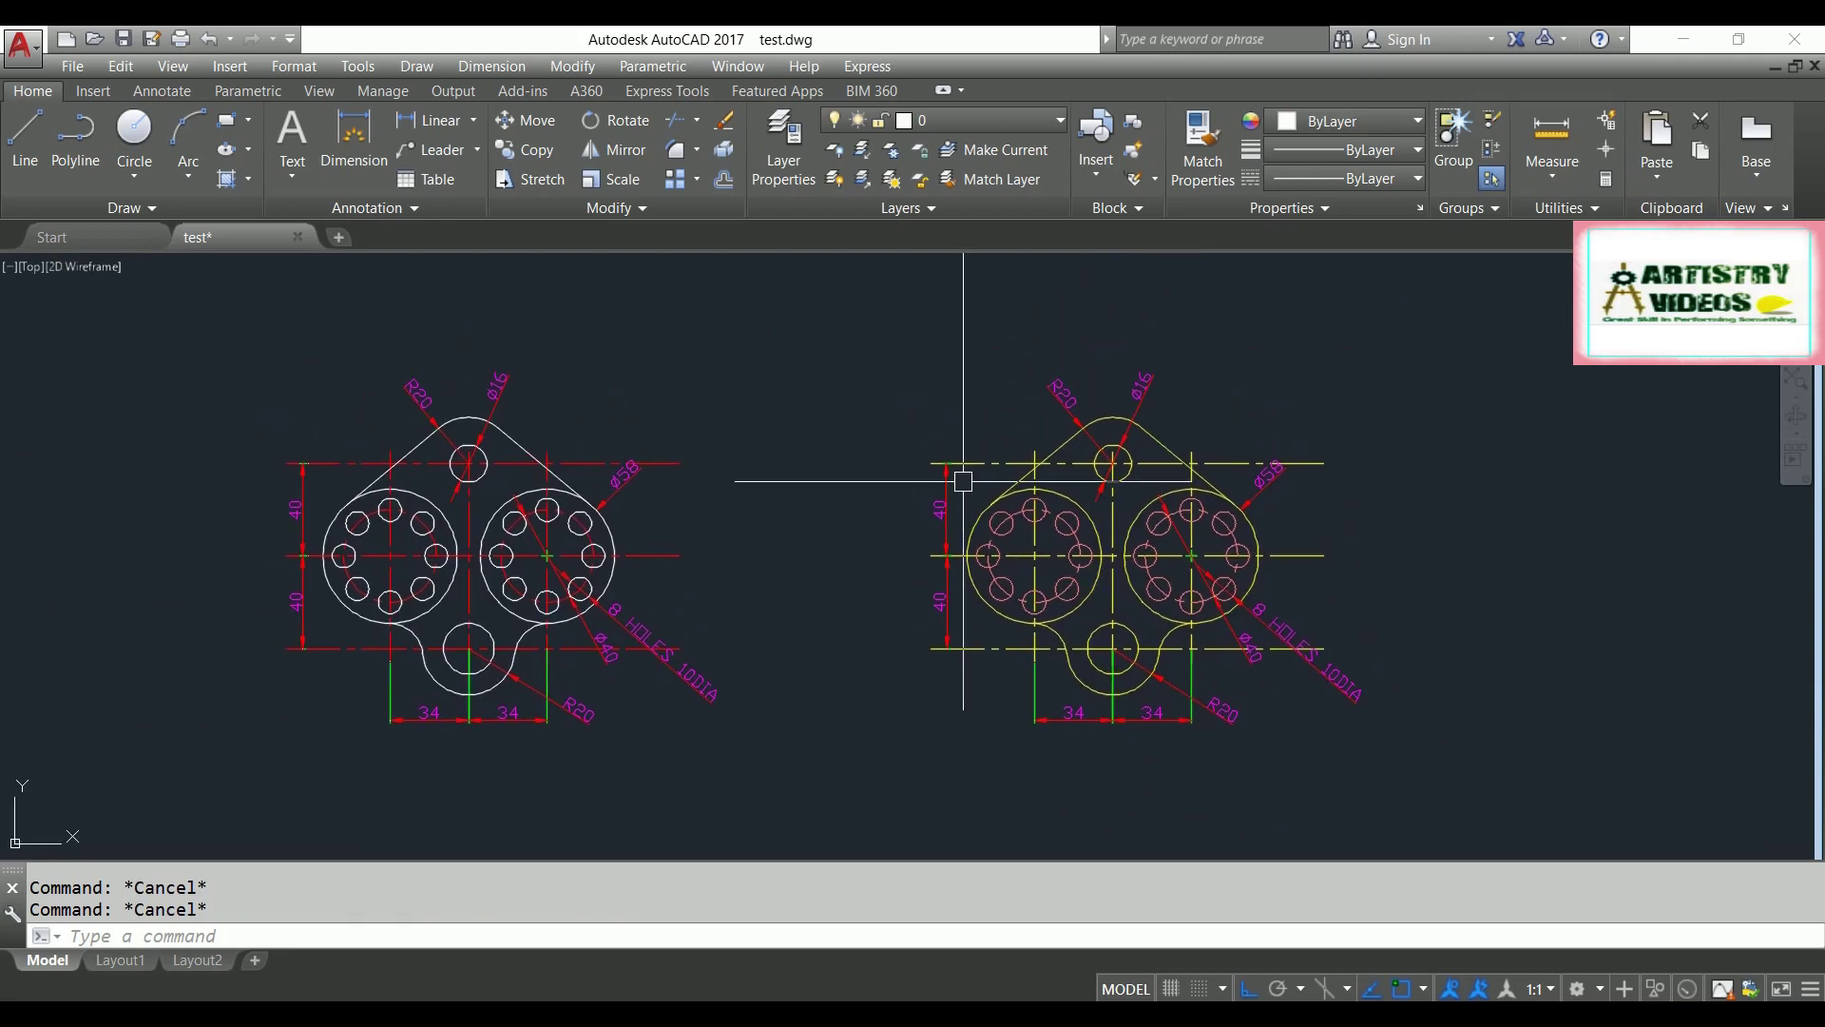
key(ctrl+s)
middle_drag(834, 462, 837, 499)
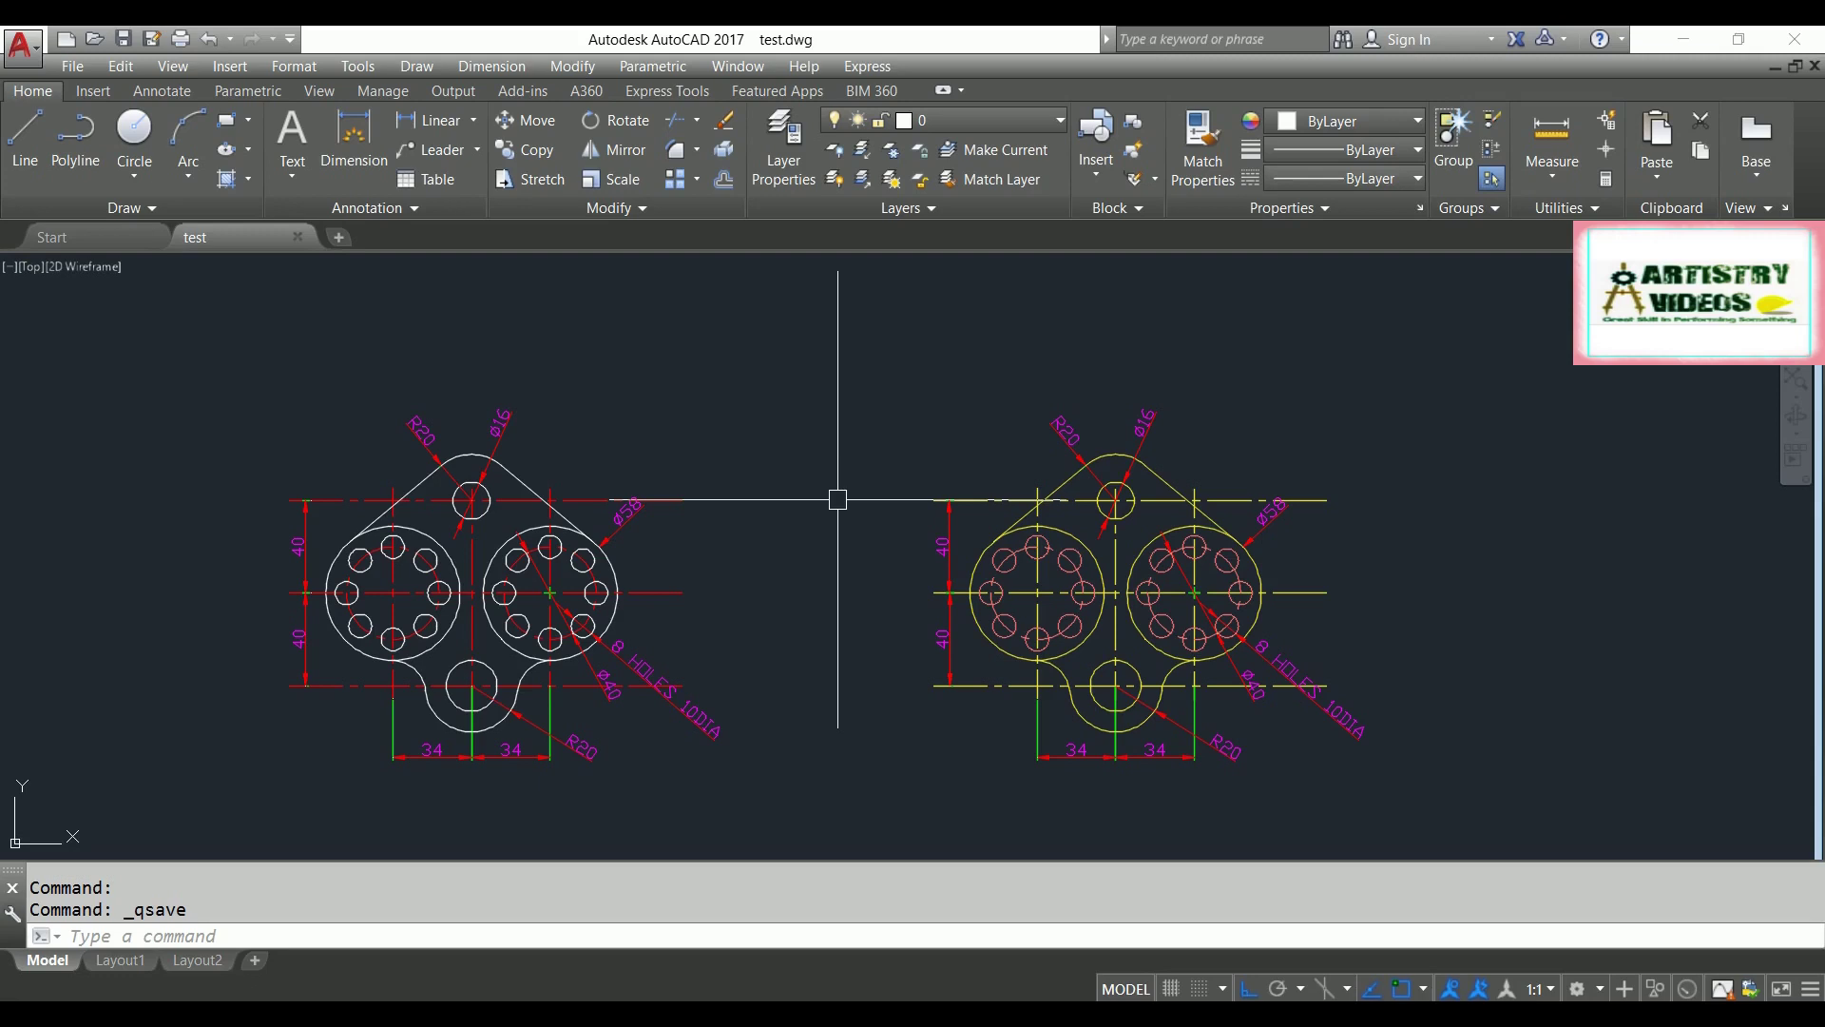
Step: Highlight the temp folder path in the 'Automatic save to …' command-line message
click(97, 941)
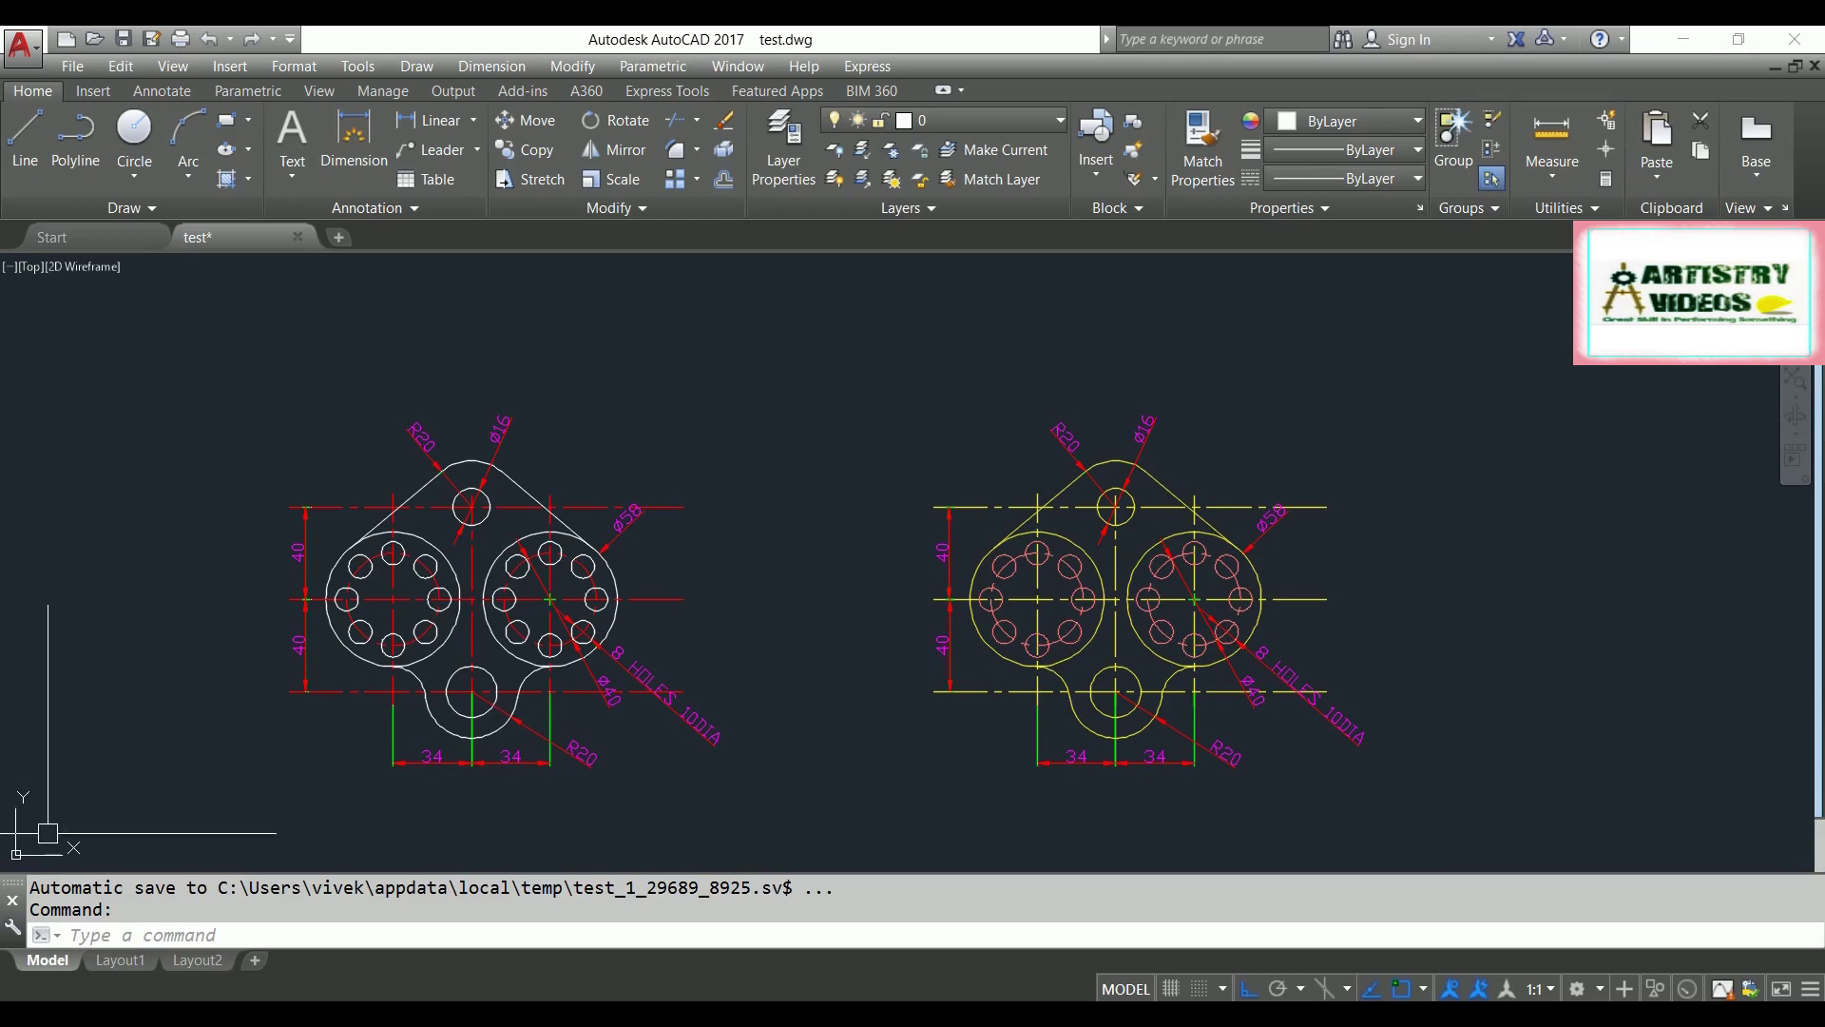
drag(31, 889, 594, 924)
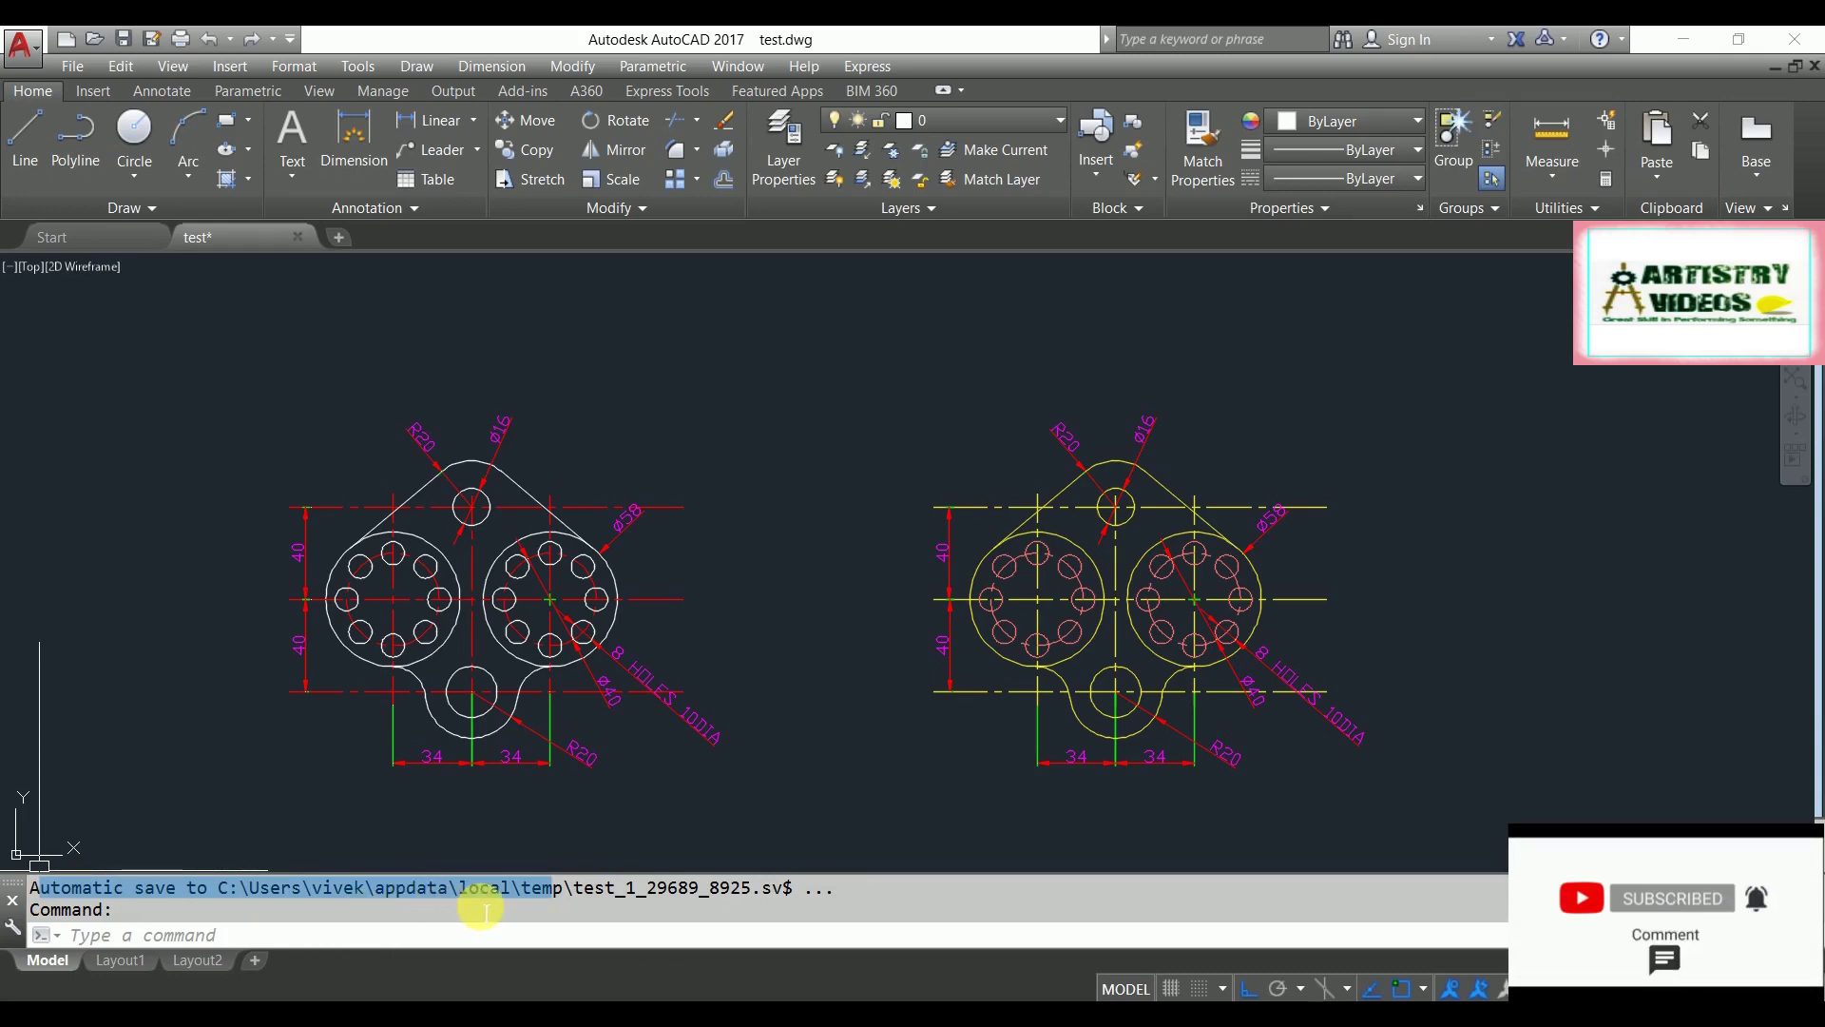
Step: Go to the autosave Temp folder by pasting its path into Explorer's address bar
mouse_move(859, 951)
mouse_move(799, 946)
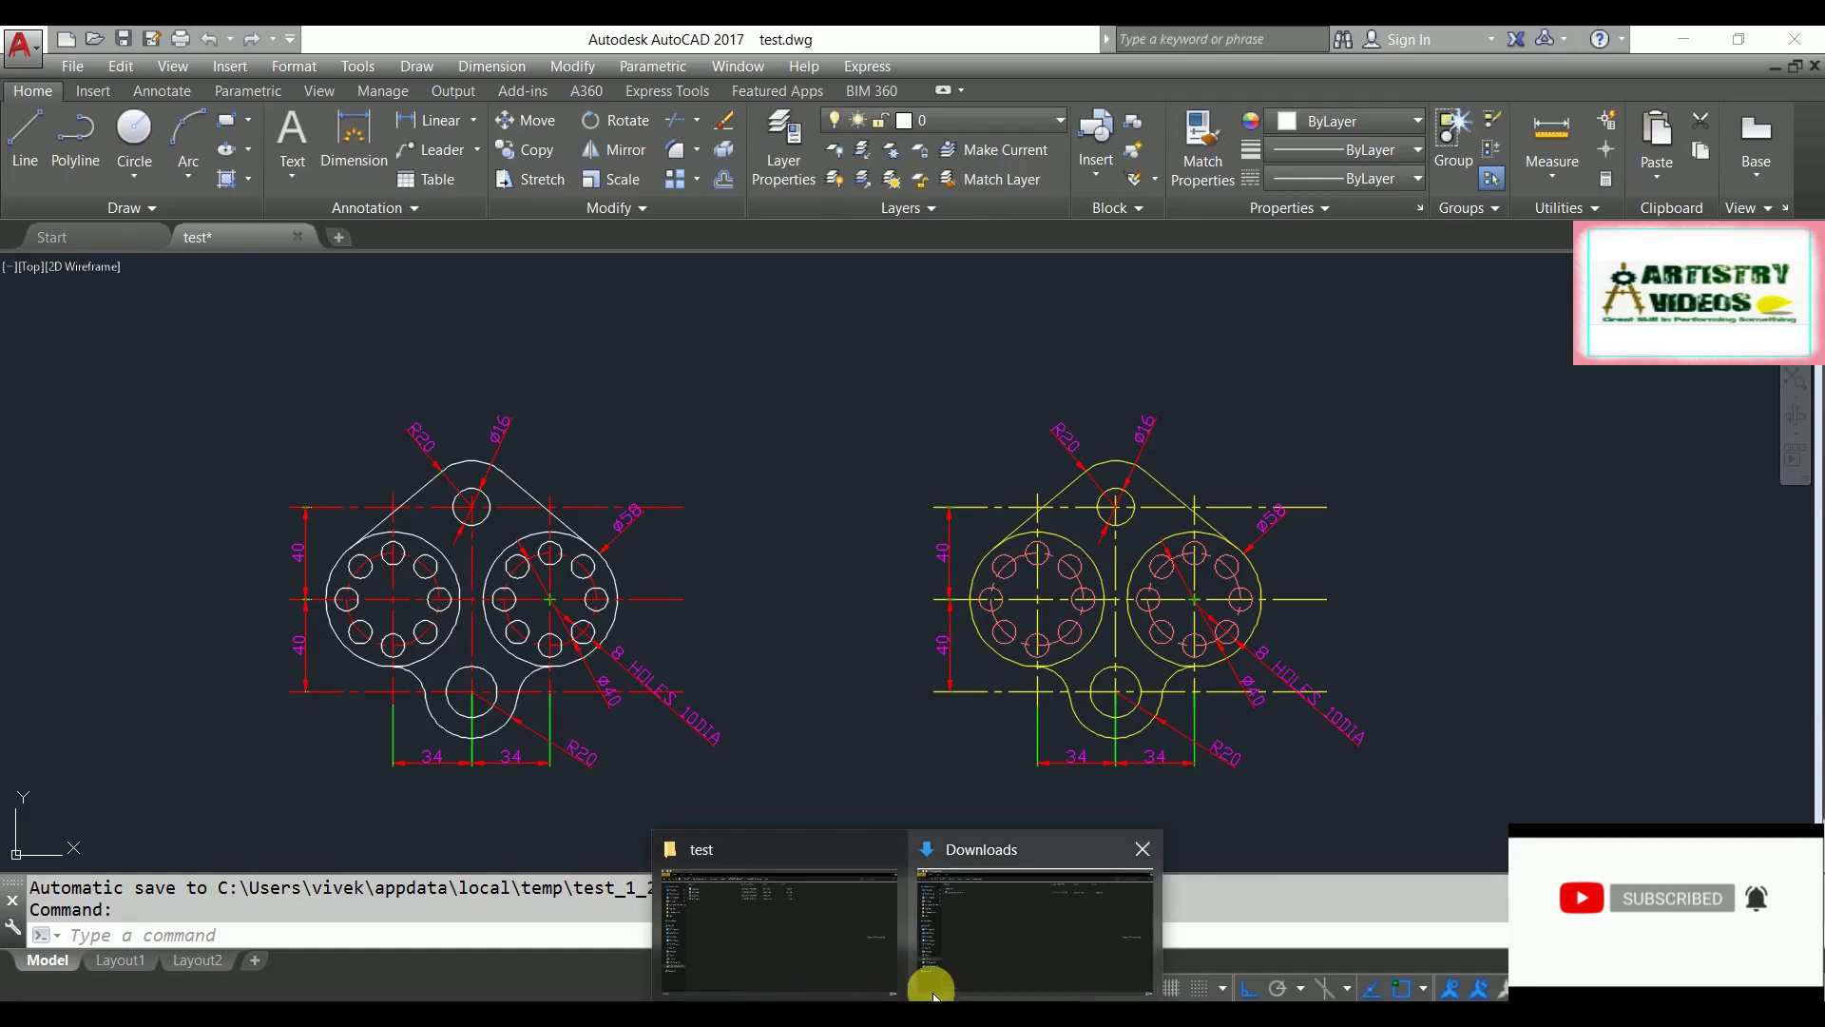
click(774, 918)
click(868, 103)
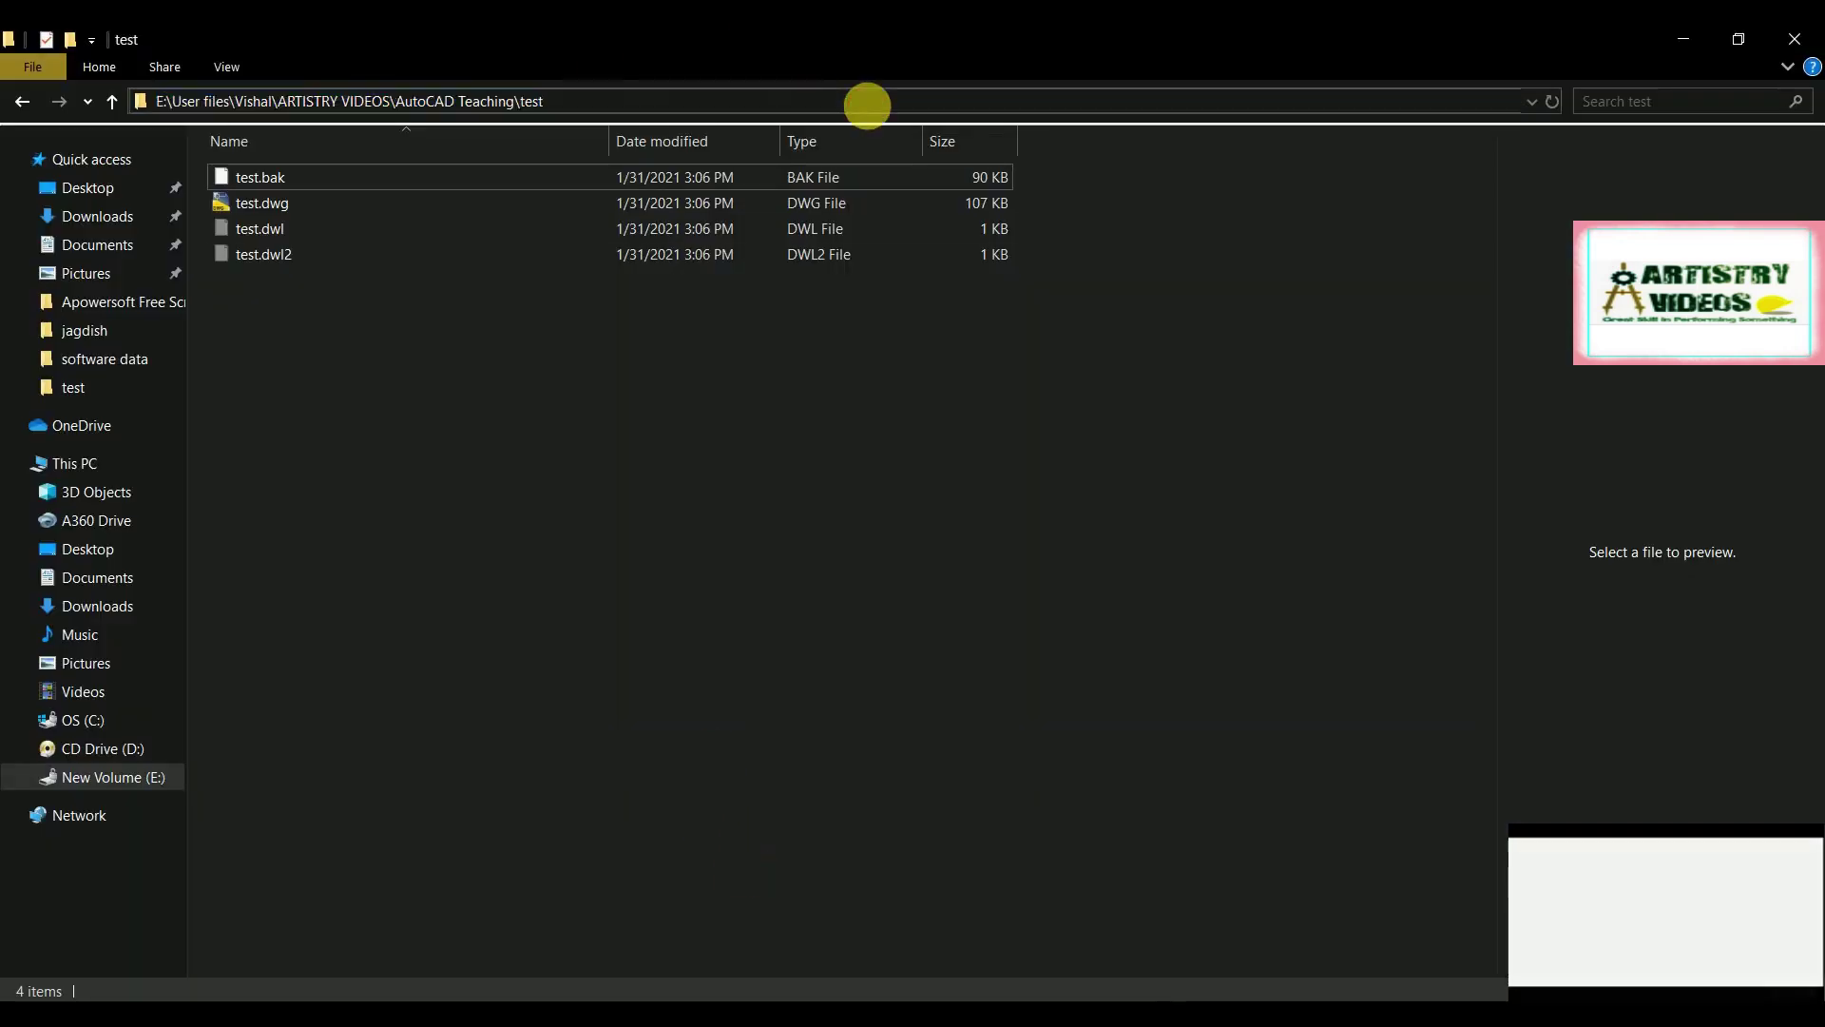
text(C:\Users\vivek\appdata\local\temp\)
key(Return)
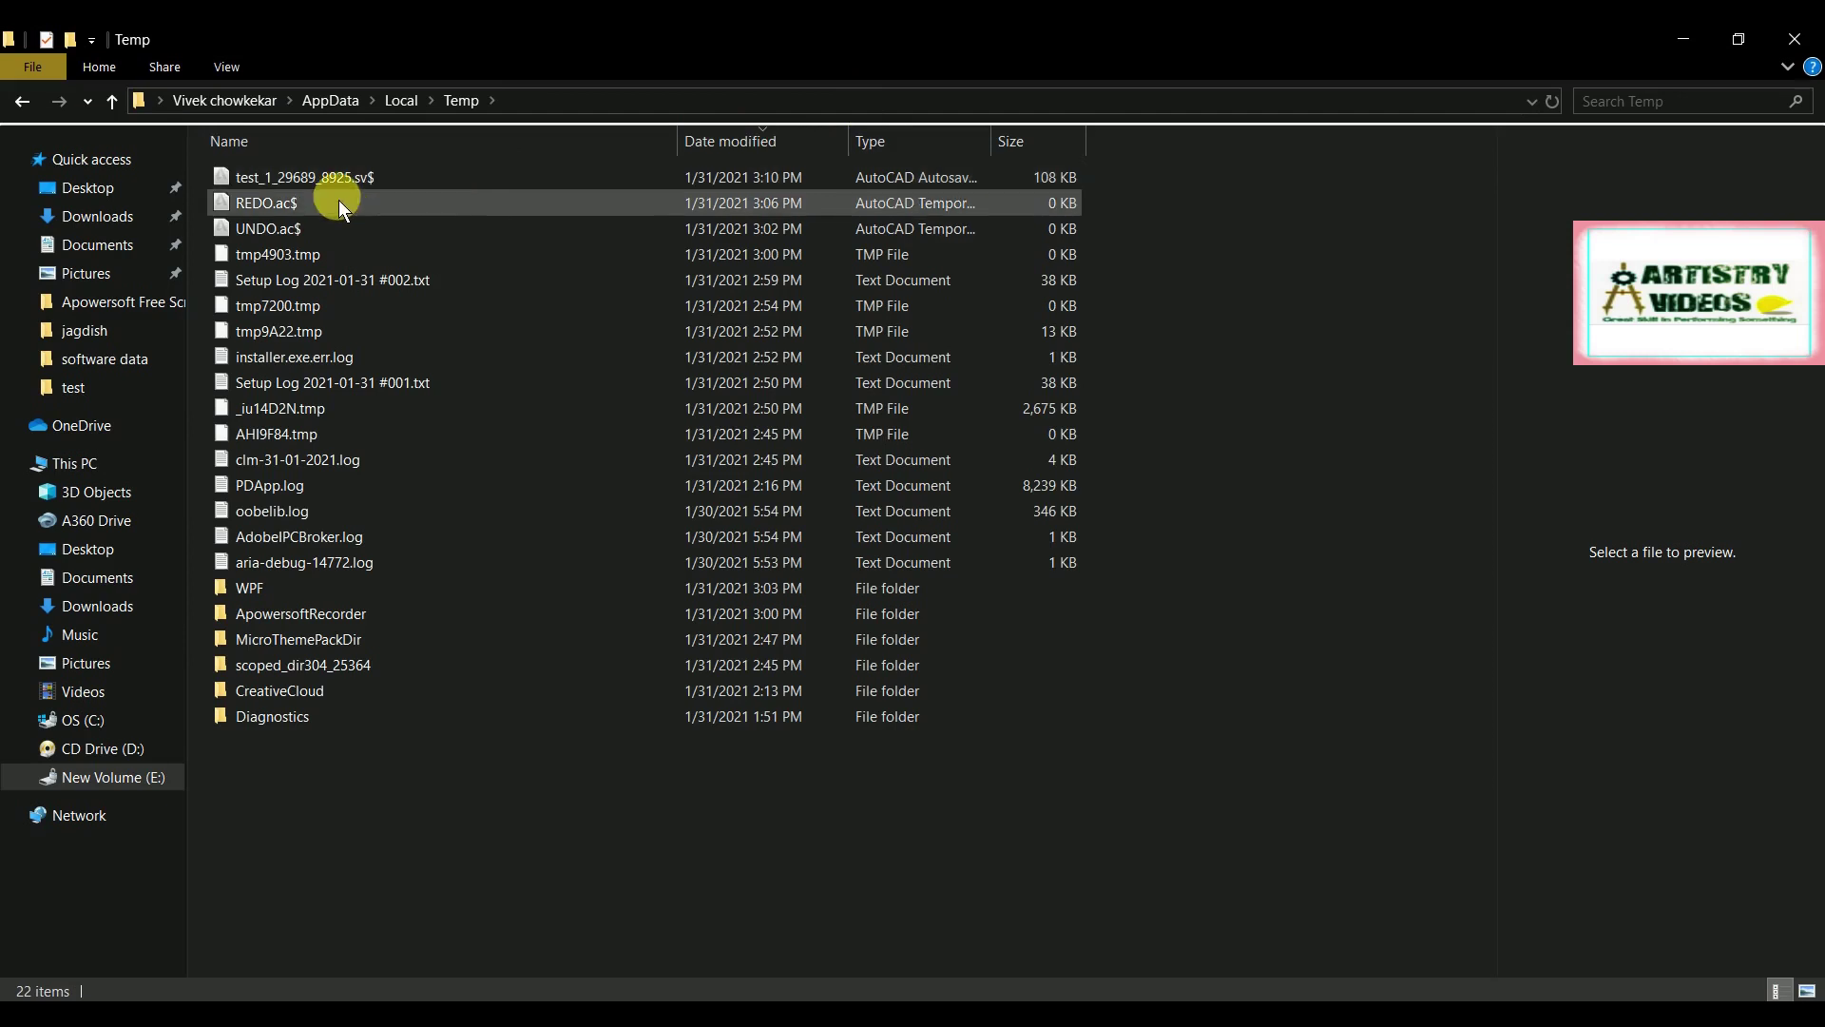
Step: Copy test_1_29689_8925.sv$ from the Temp folder into the test folder
click(331, 183)
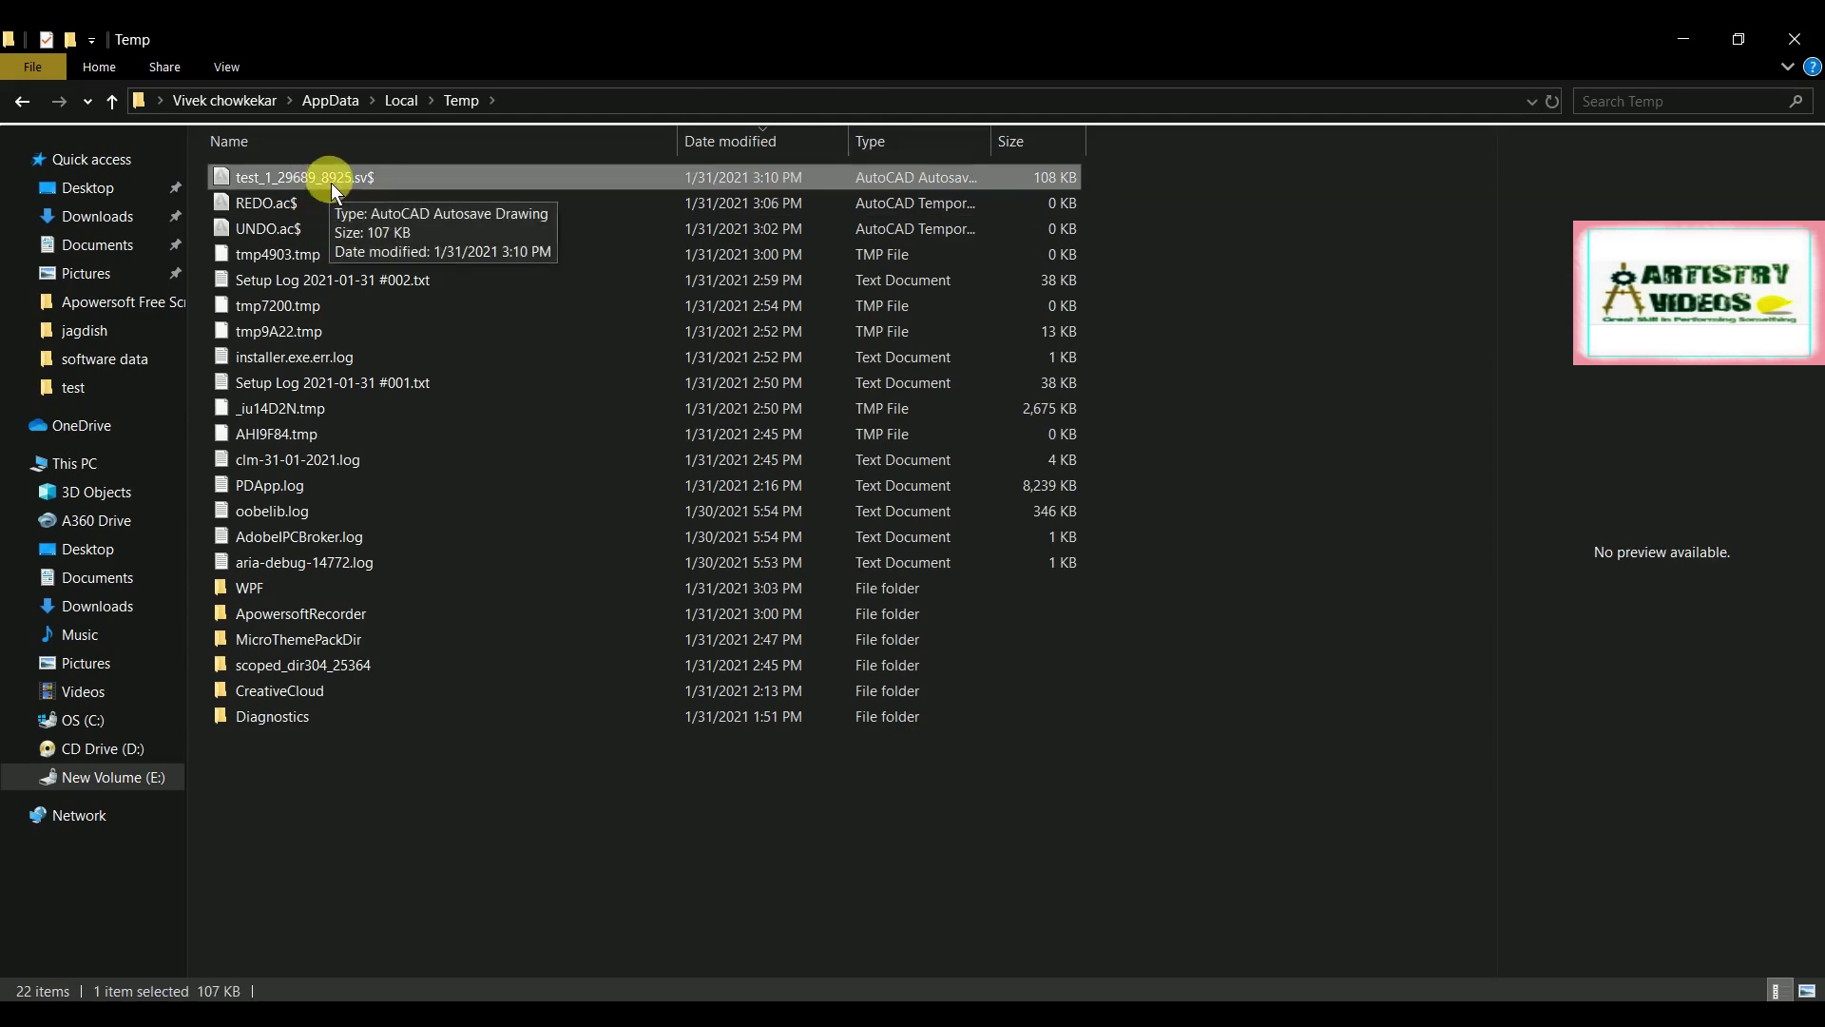
right_click(385, 179)
click(470, 640)
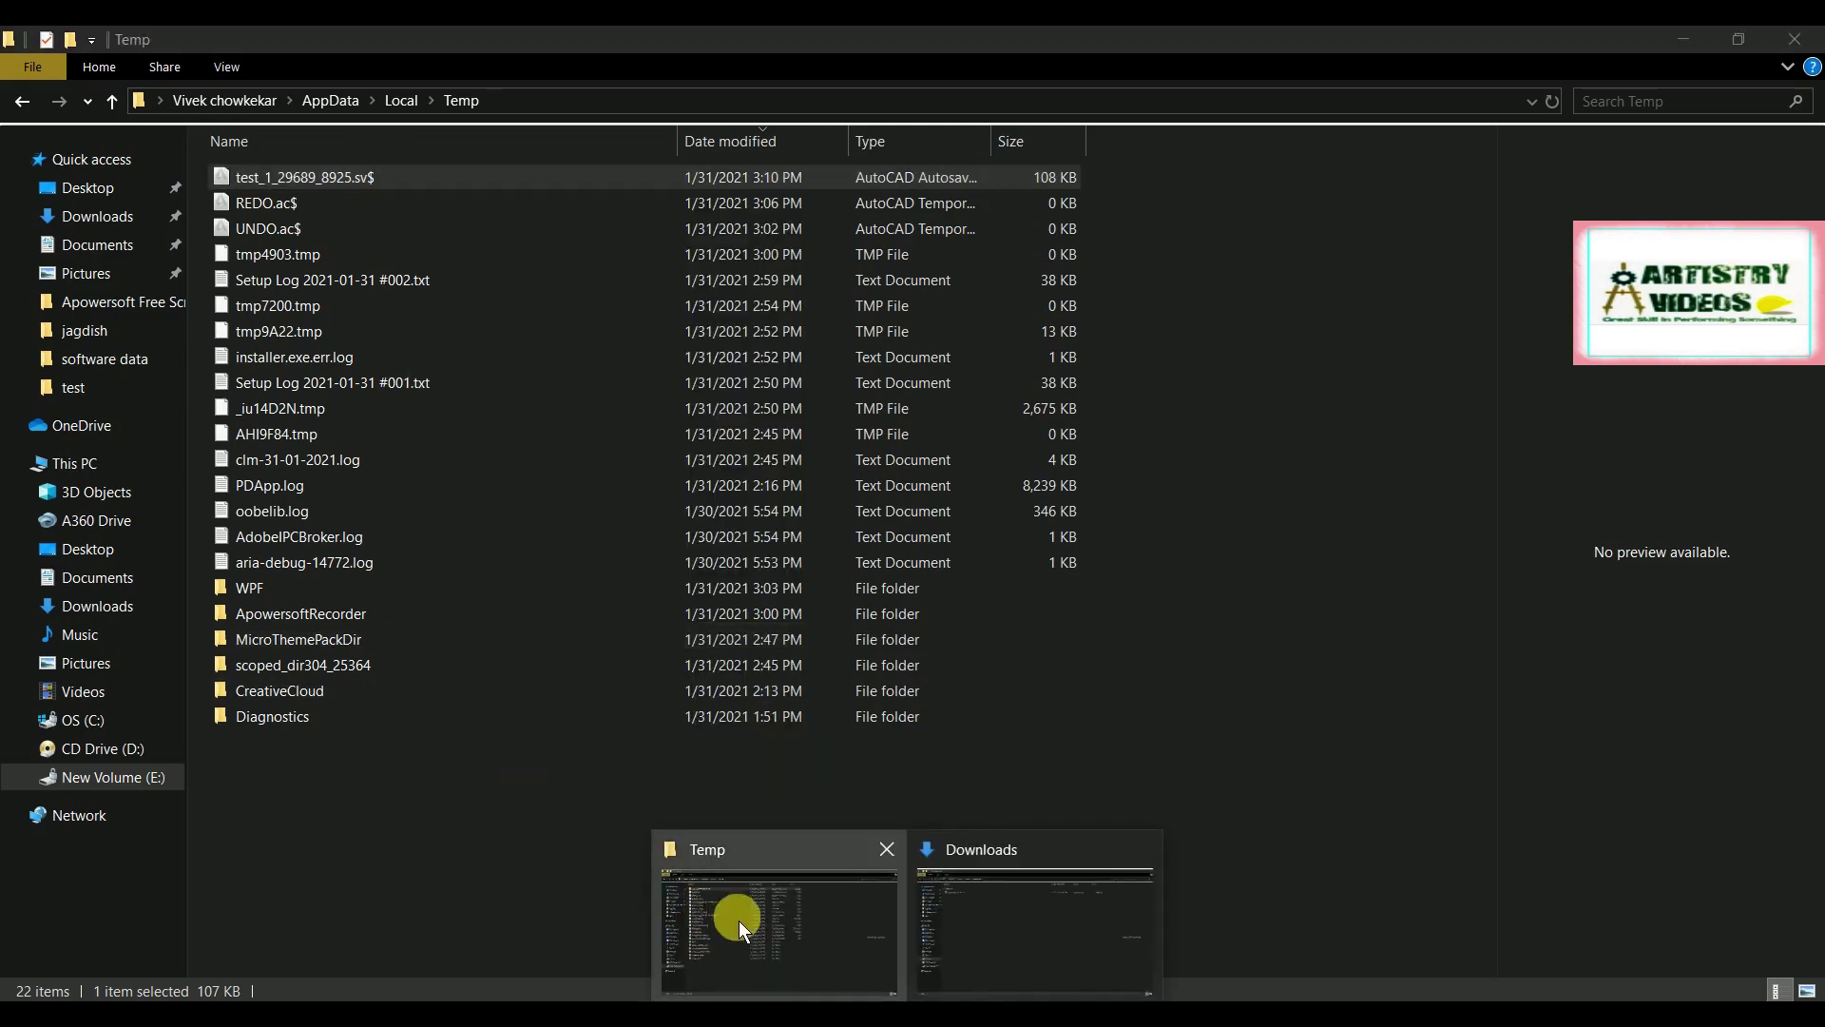
click(823, 945)
click(69, 113)
right_click(423, 411)
click(481, 578)
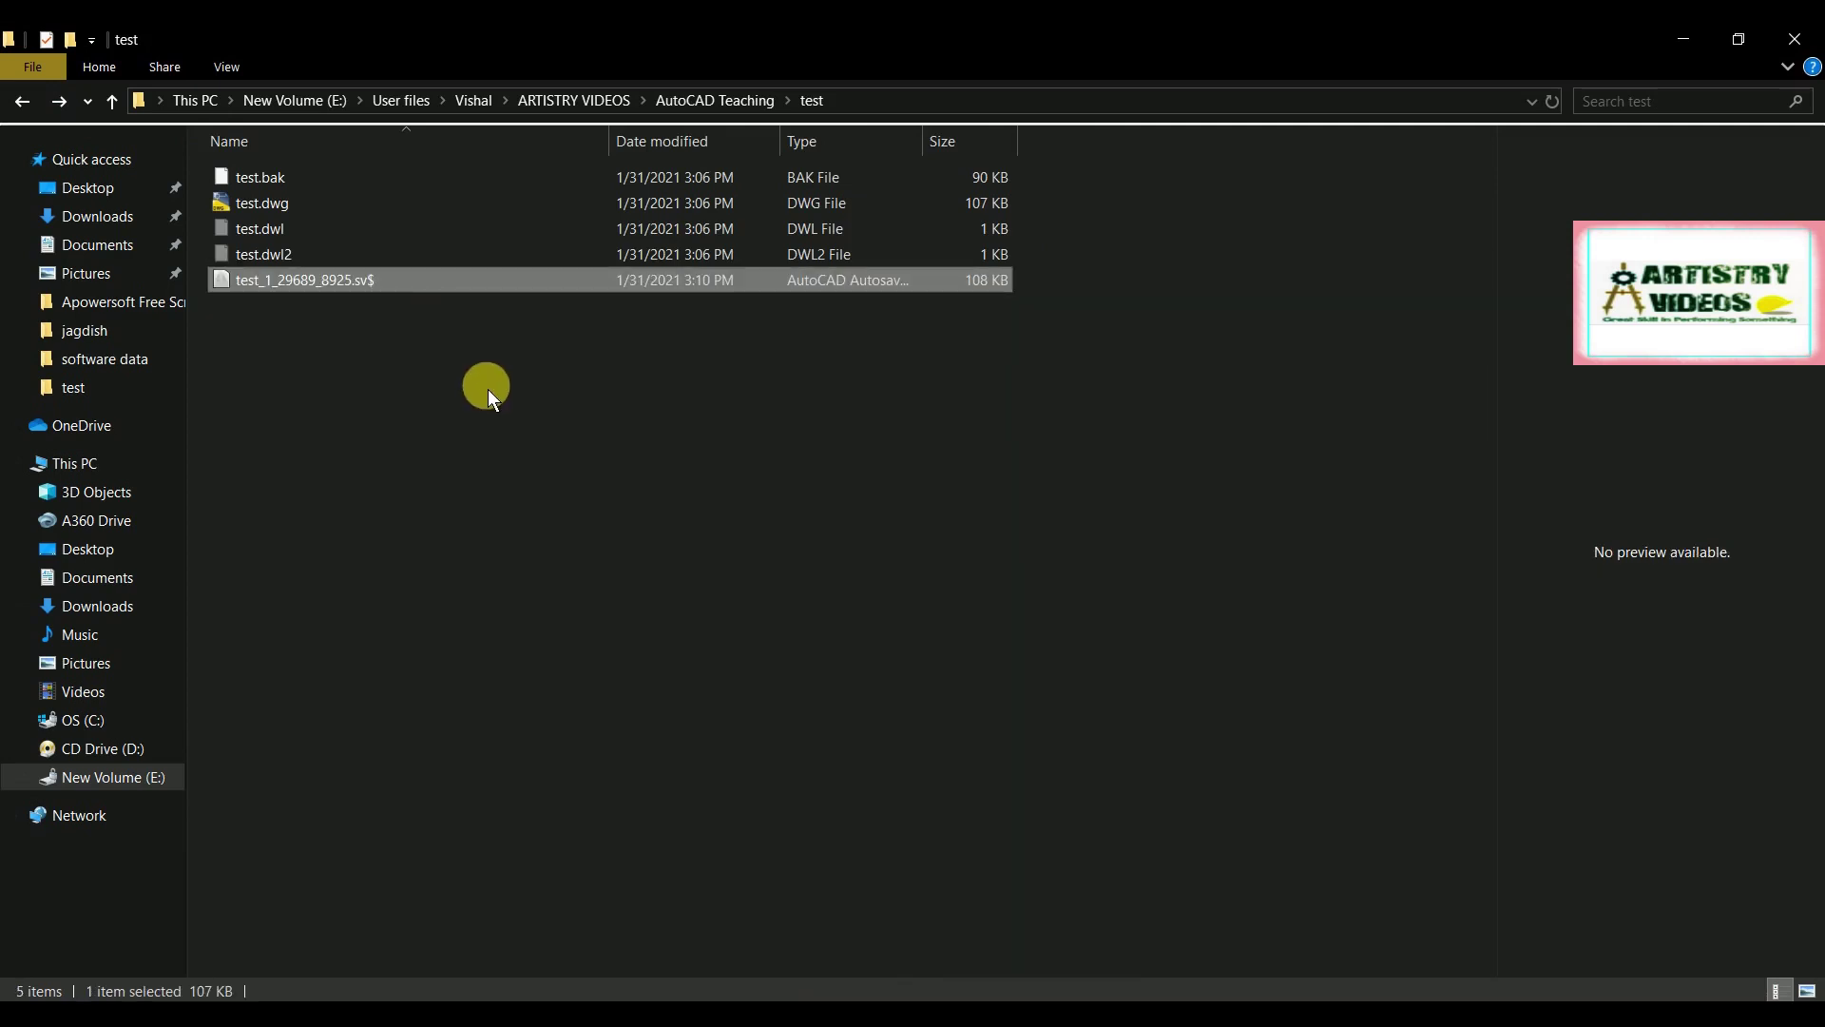
Step: Rename the pasted autosave copy to test_1_29689_8925.dwg
click(393, 285)
click(409, 288)
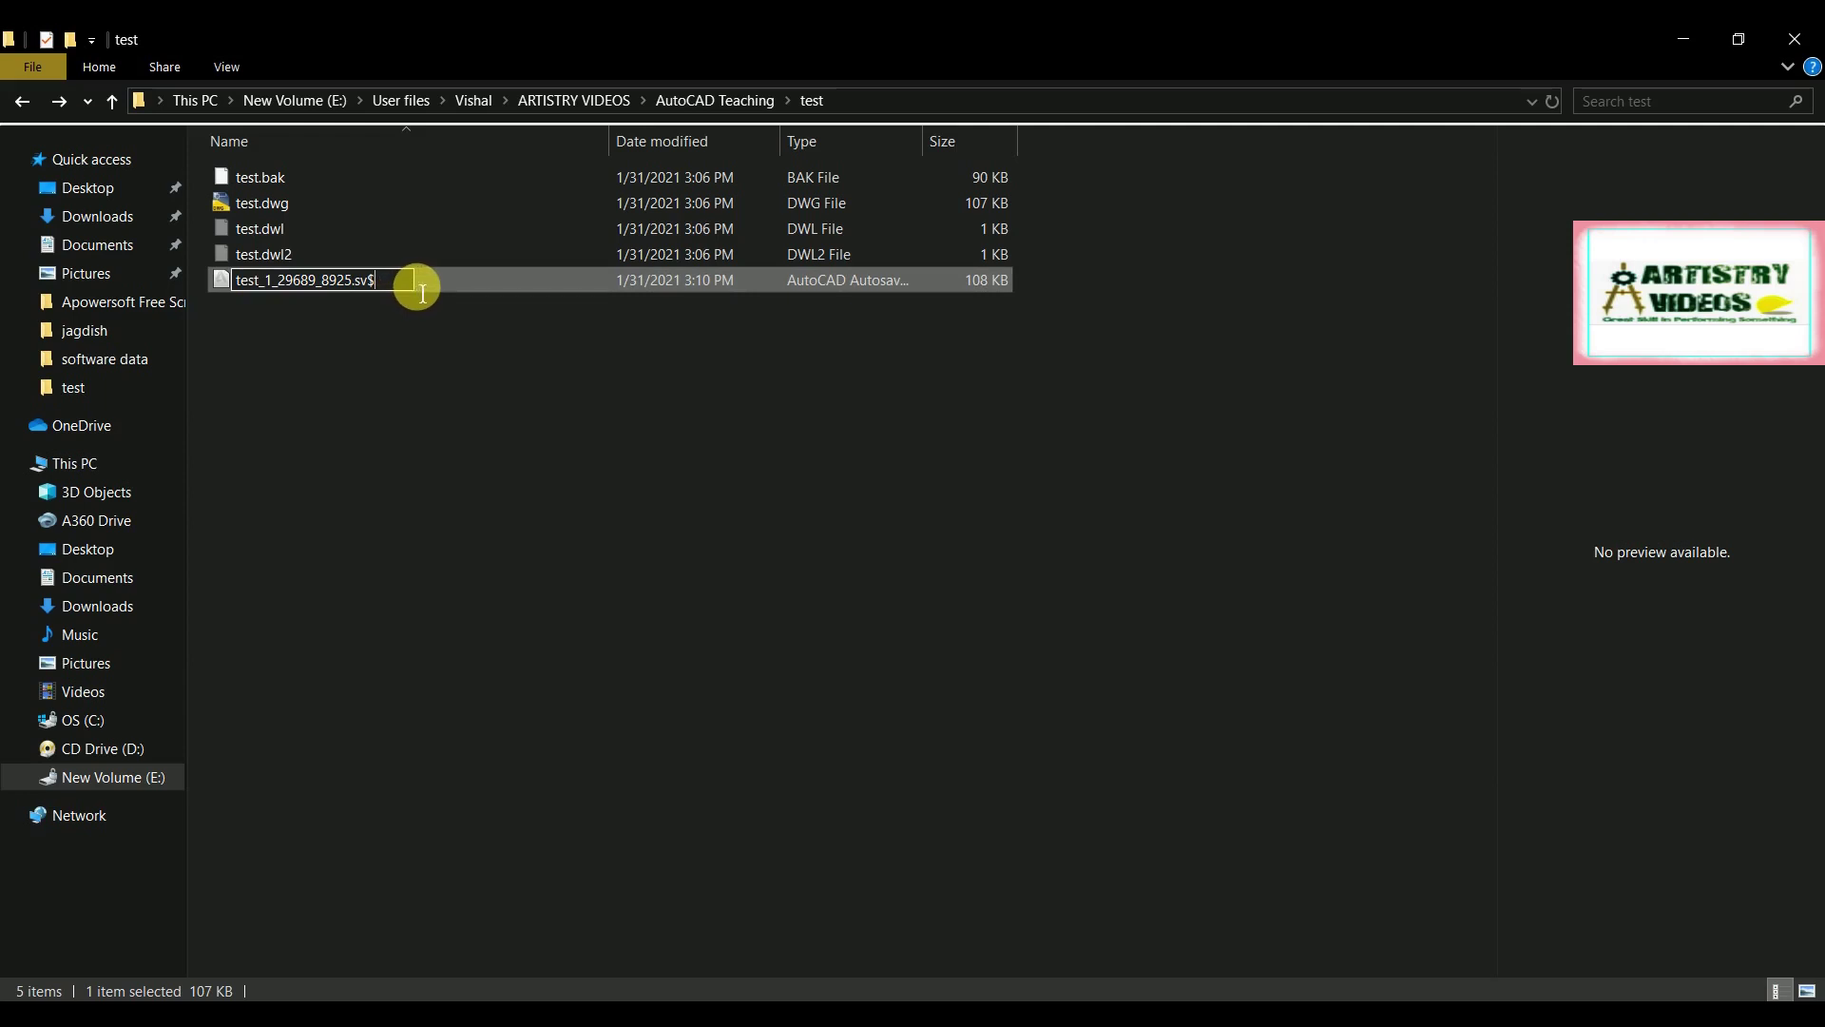
key(BackSpace)
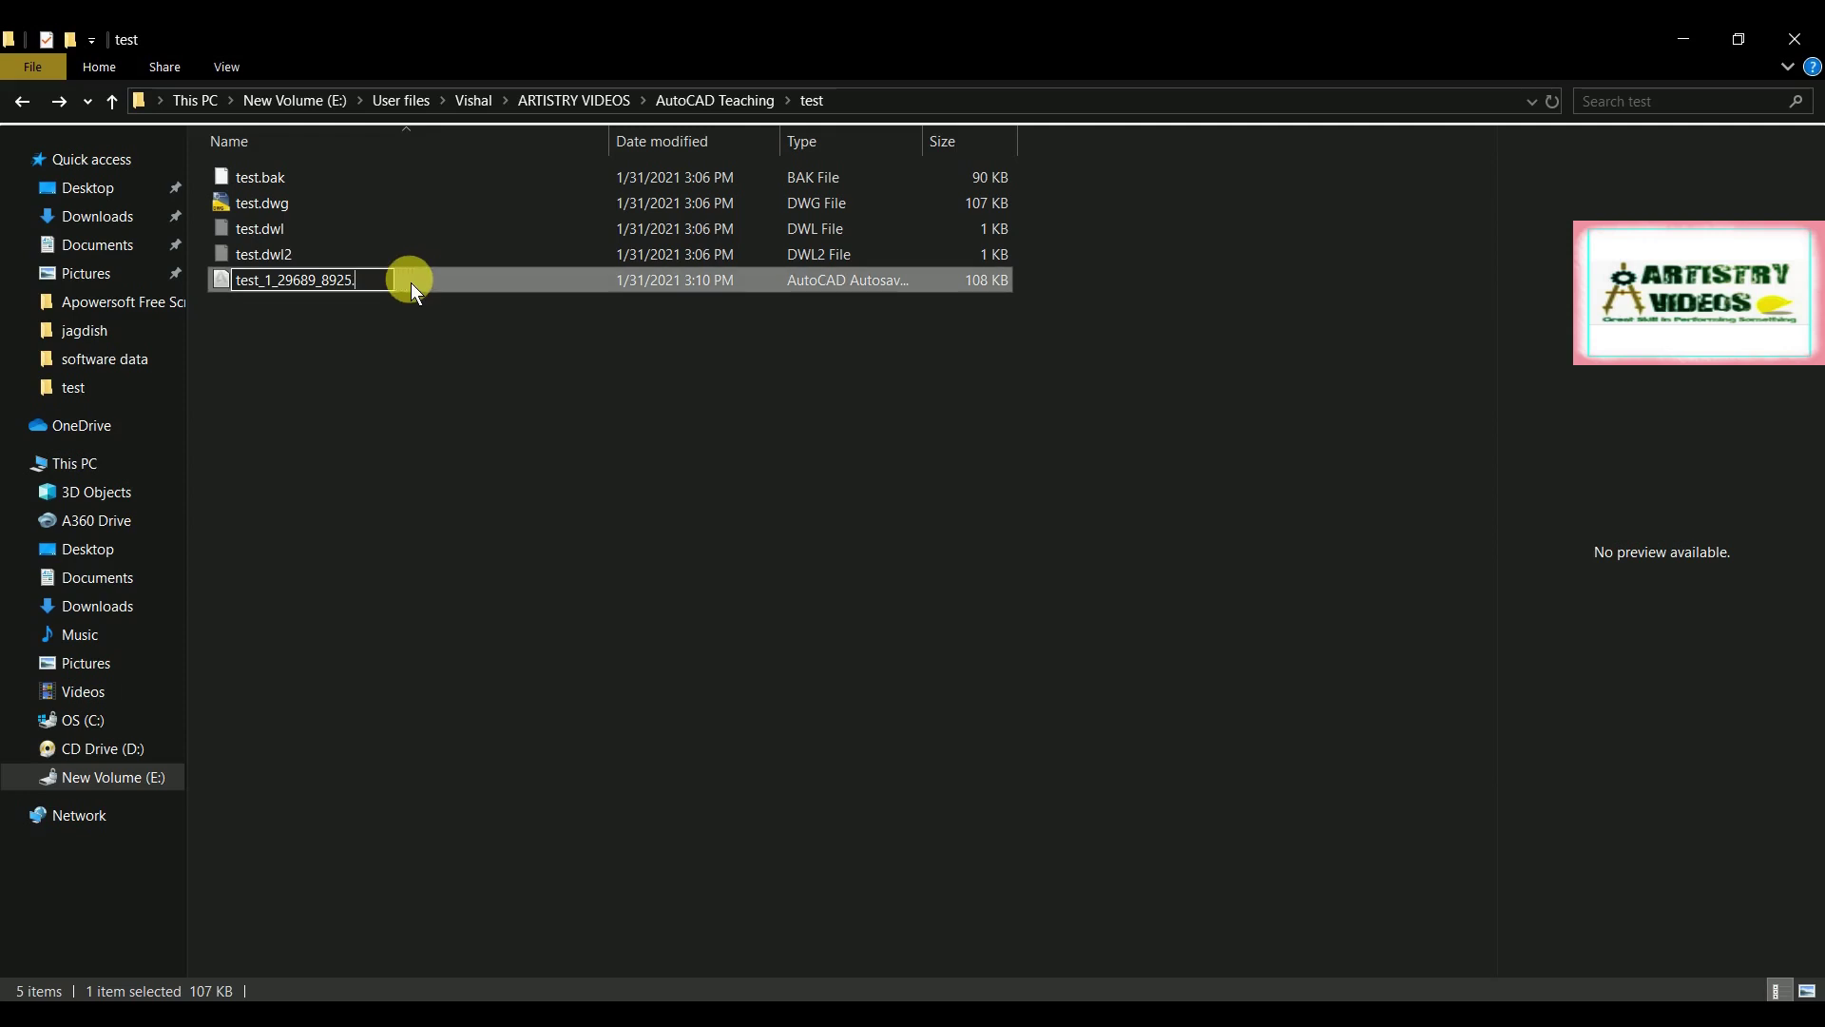
text(dwg)
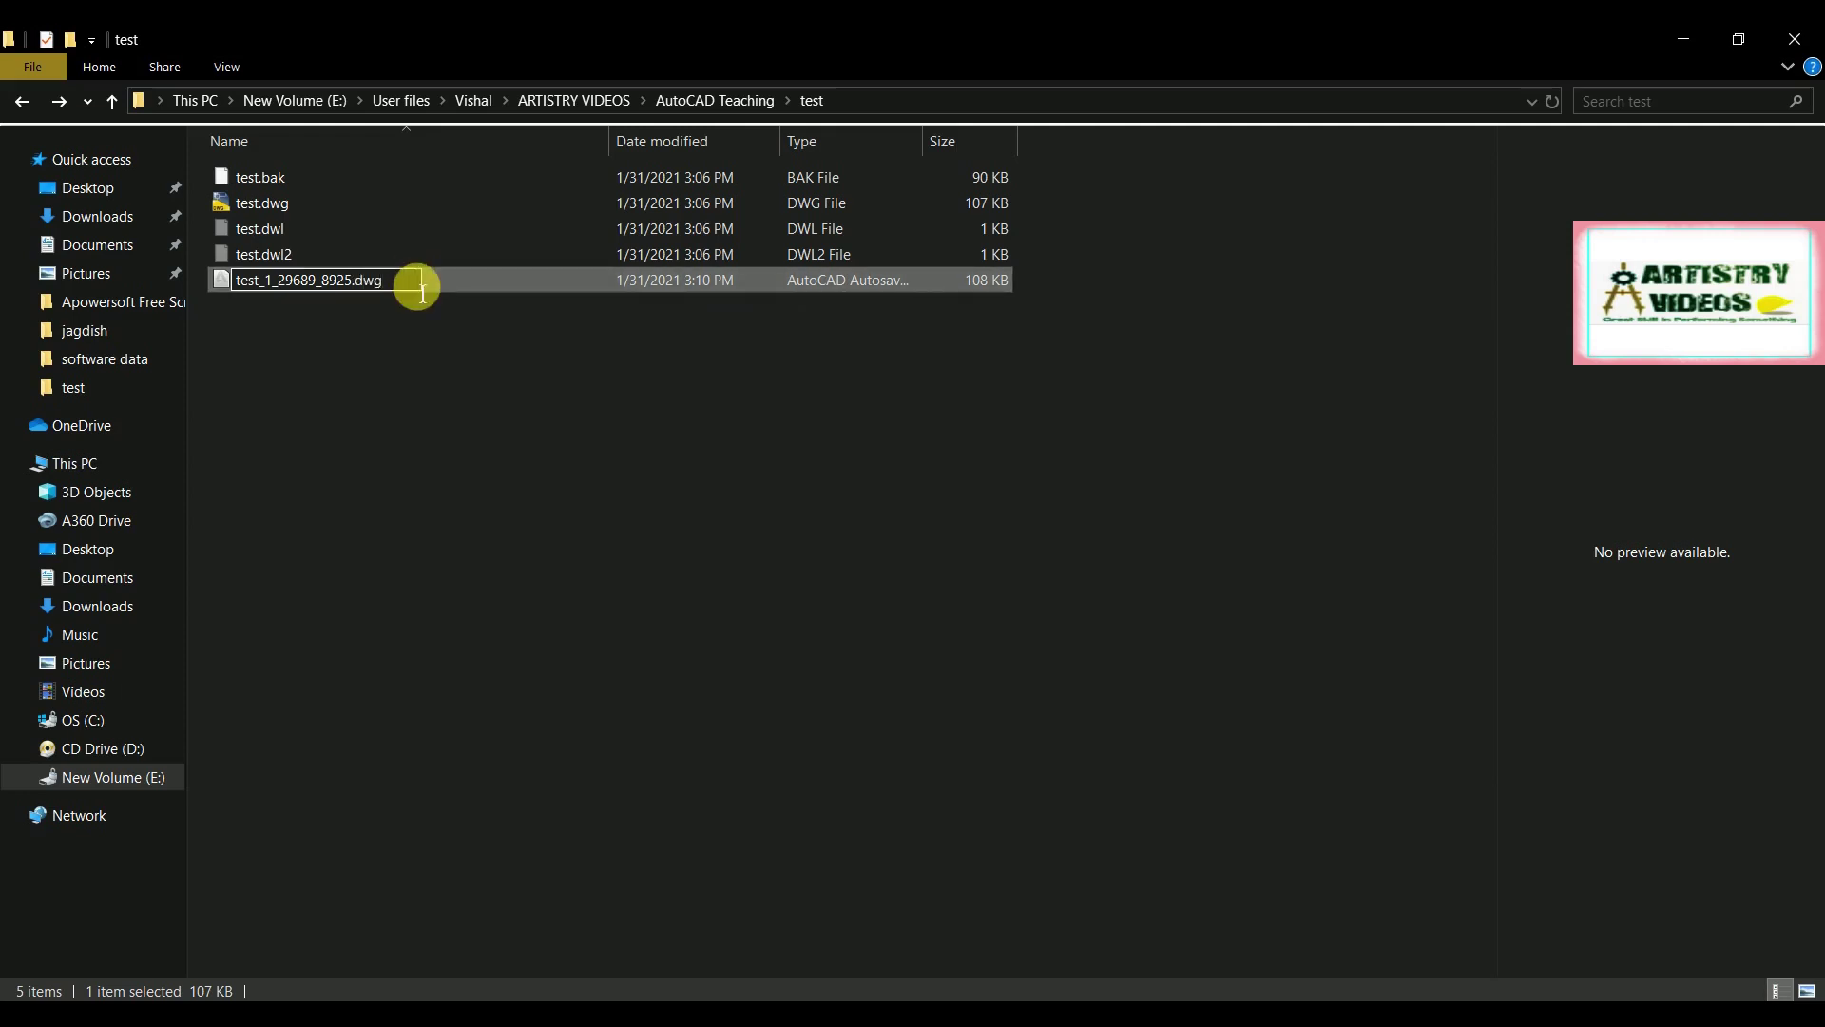
click(449, 445)
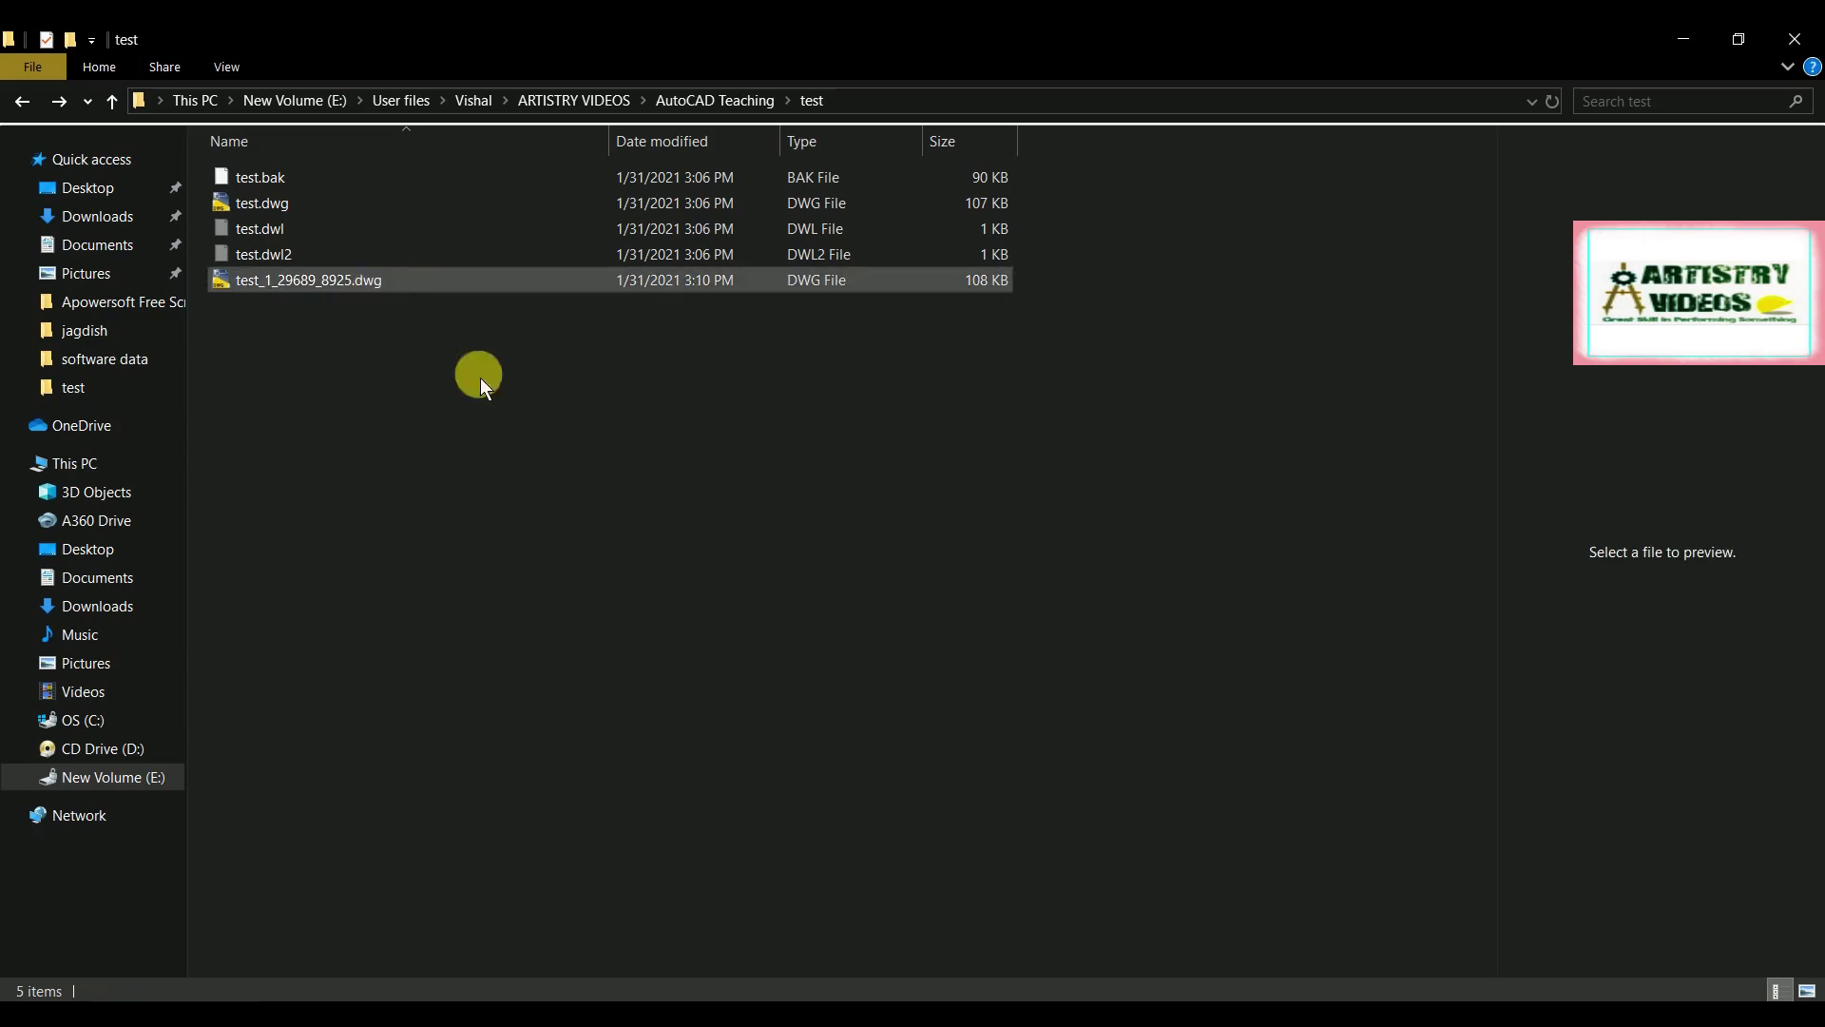
Step: Close test.dwg in AutoCAD, saving its changes
click(950, 984)
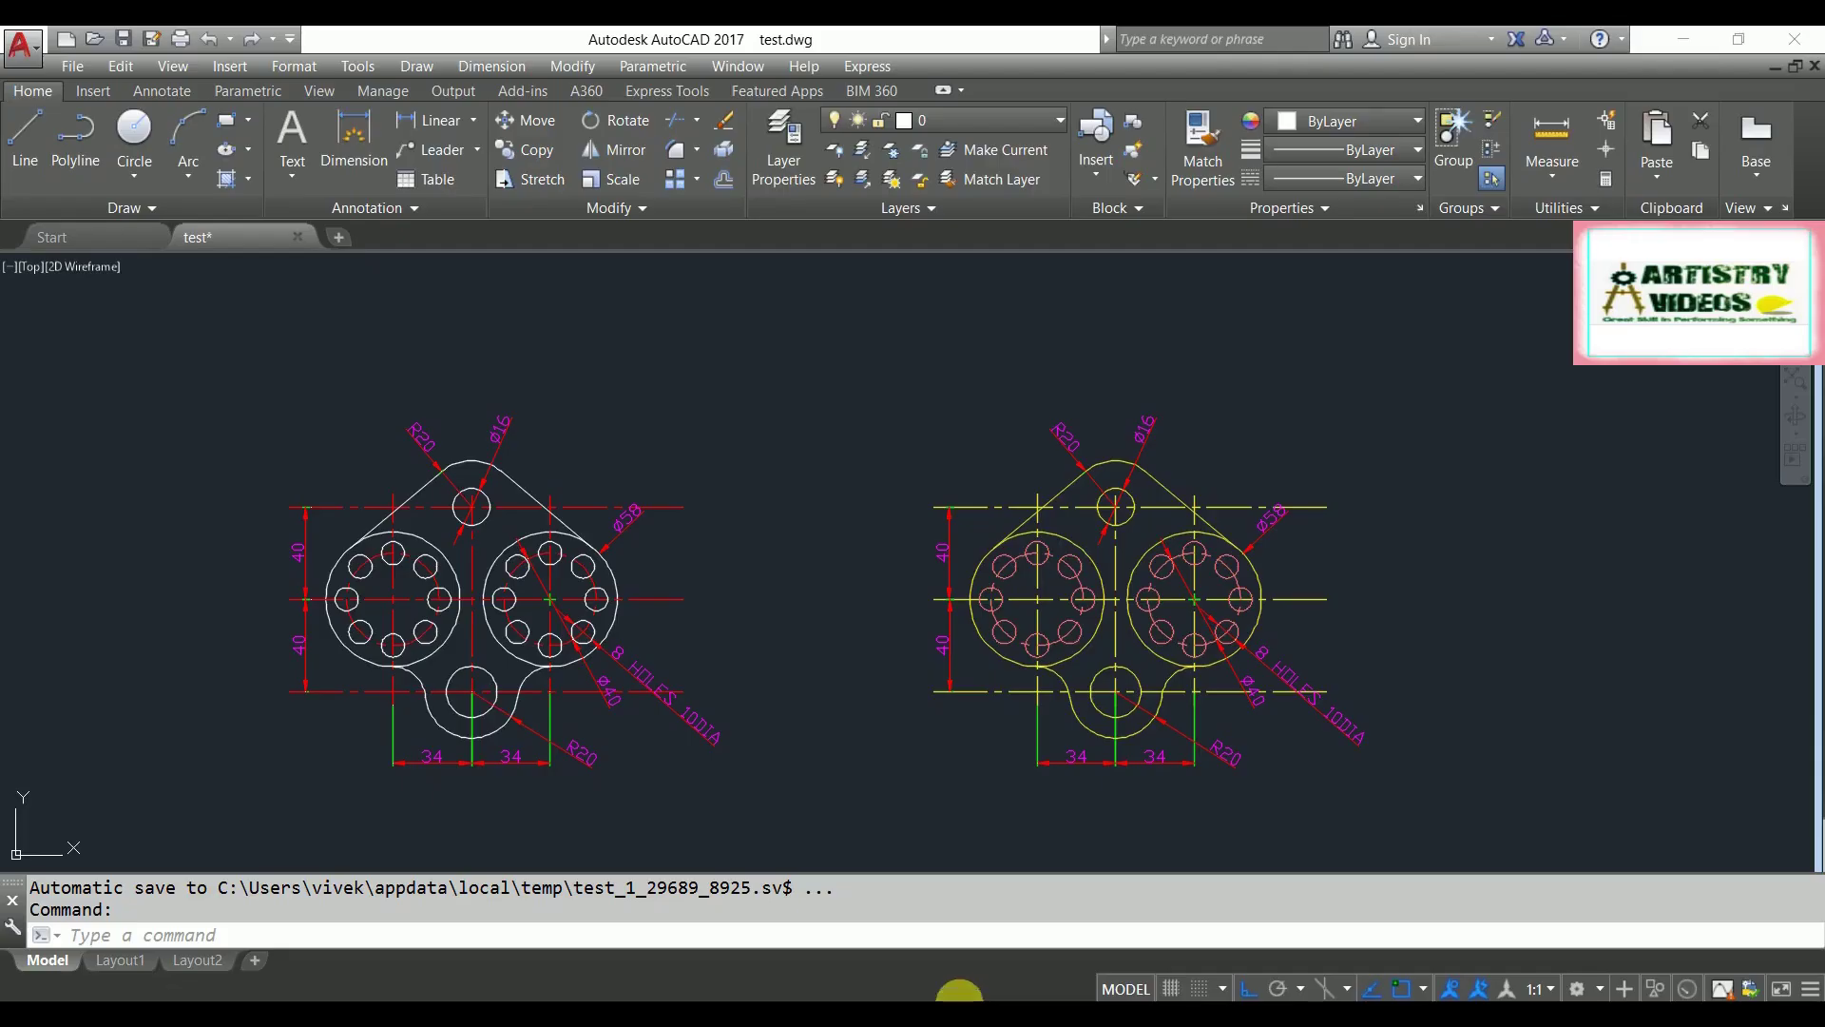
click(298, 236)
click(901, 587)
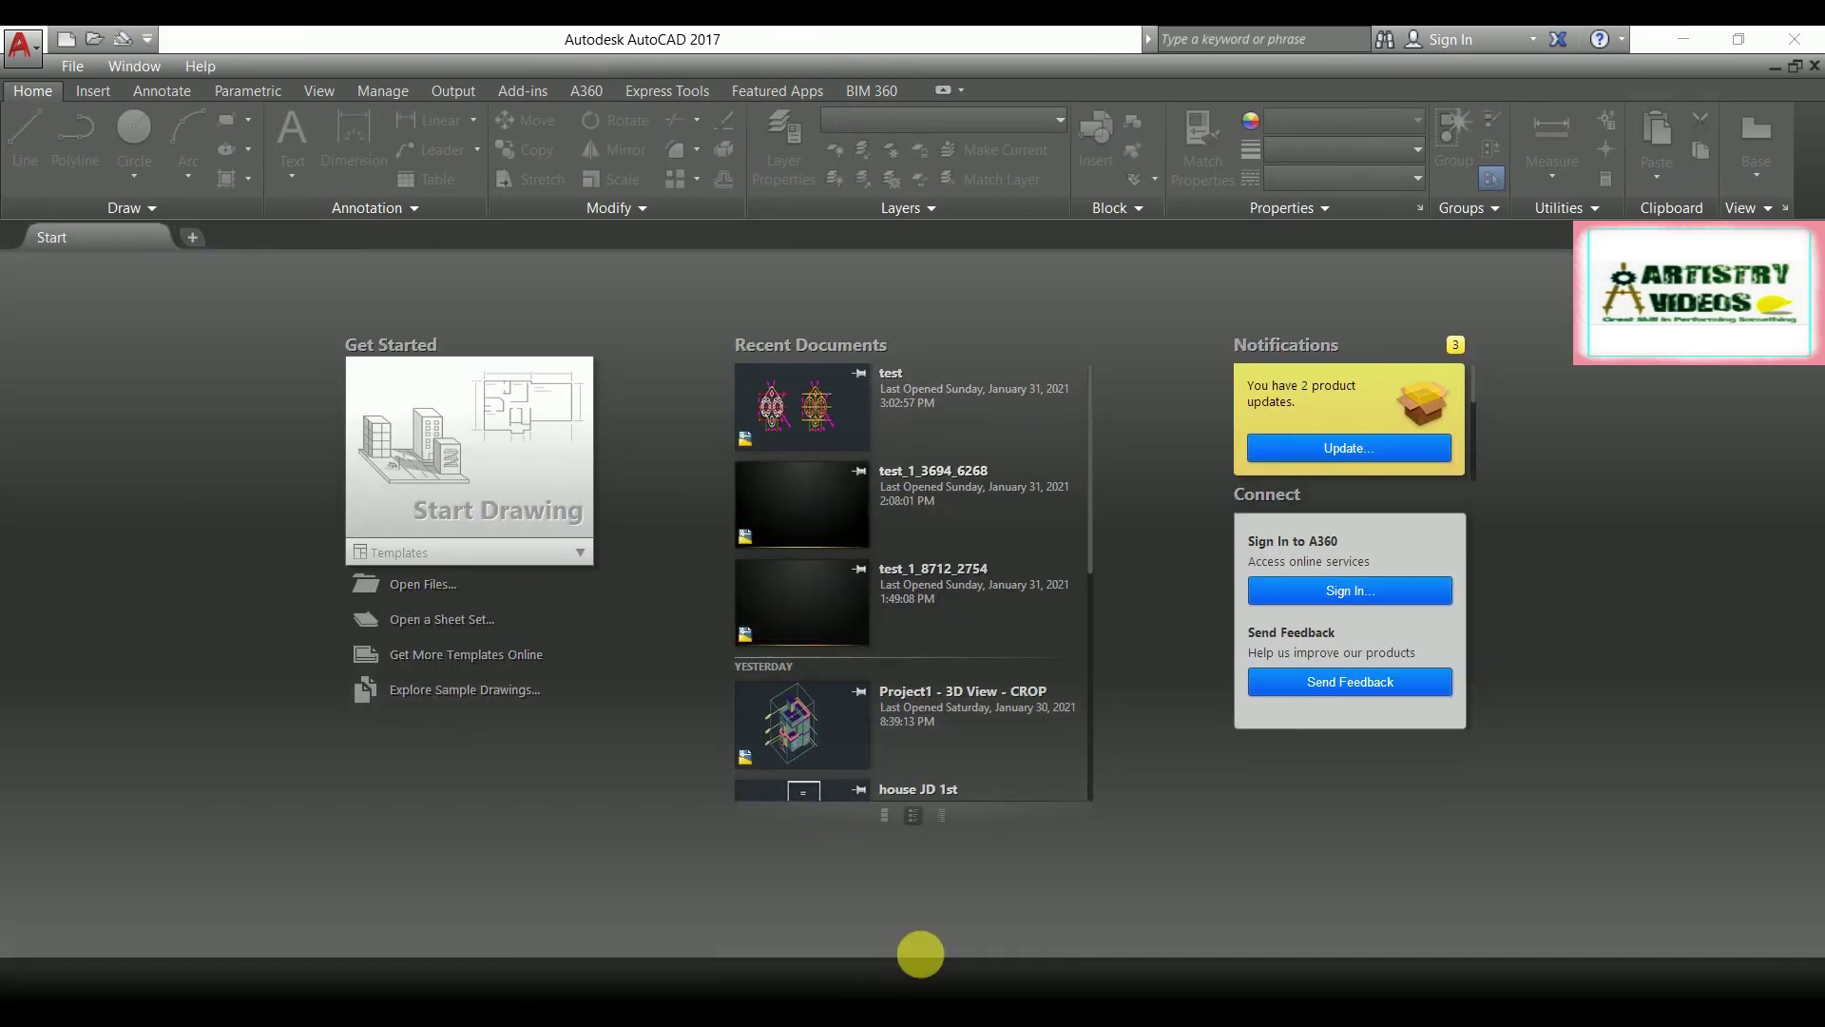
Step: Bring up the context menu for the recovered test_1_29689_8925.dwg in the test folder
click(966, 996)
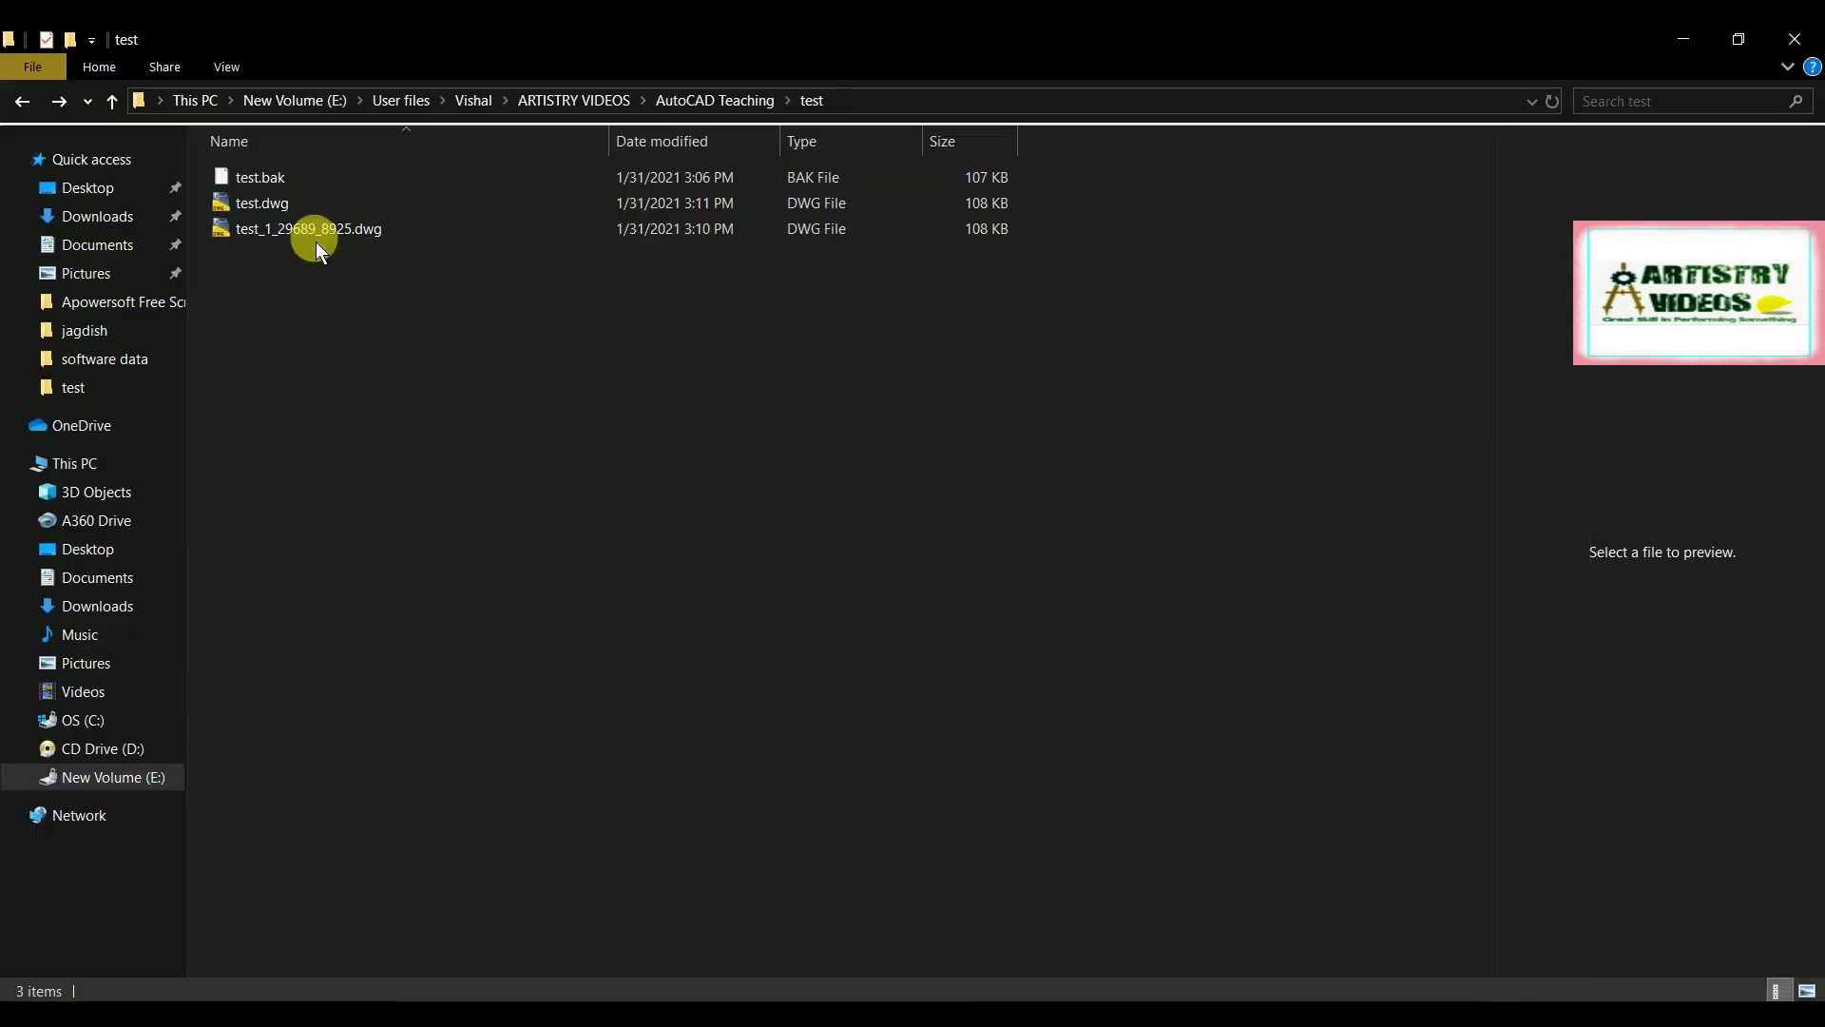
click(312, 234)
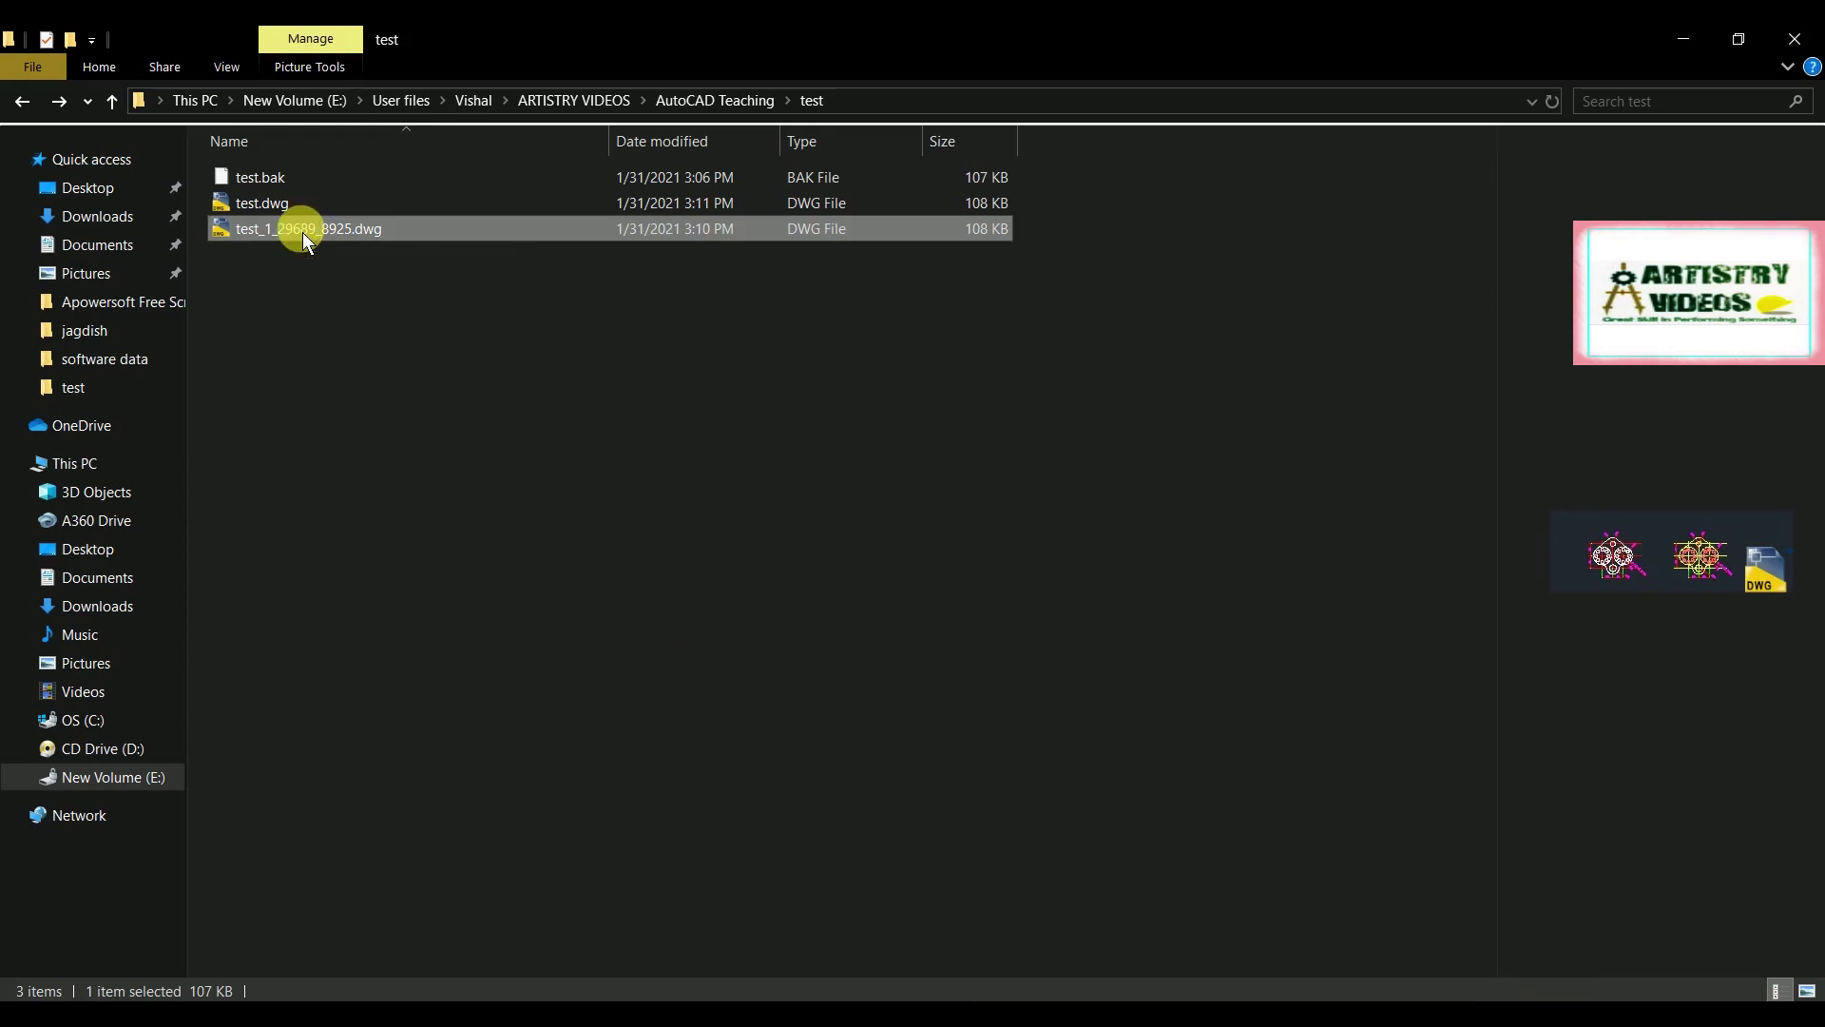
right_click(303, 232)
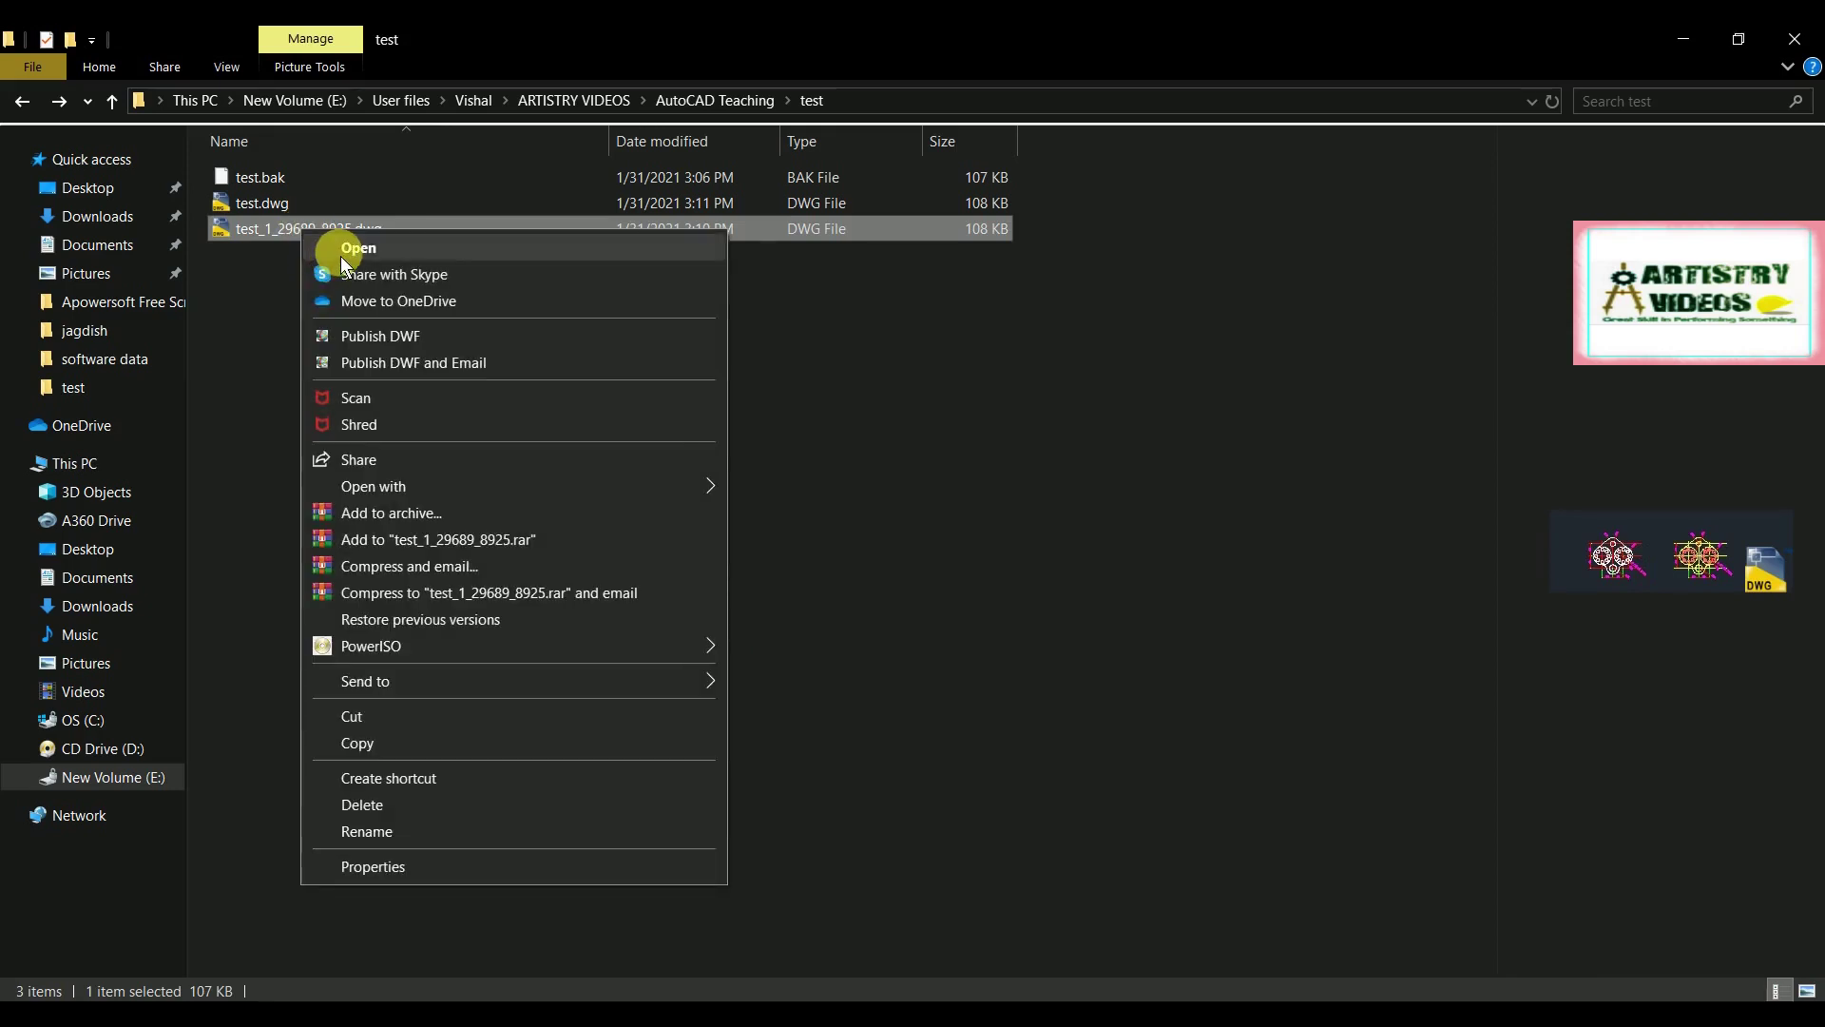